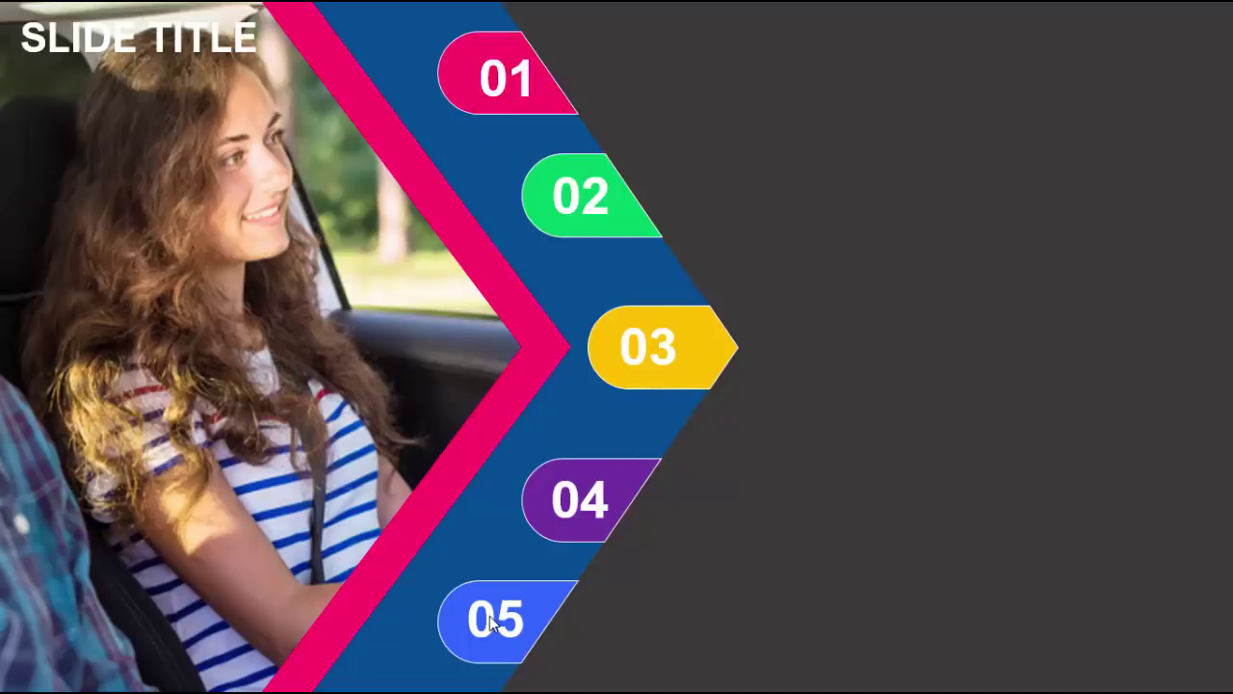
Play through the finished sample slides to preview how their numbered text bars animate in.
{"action": "left_click", "coordinate": [1083, 298]}
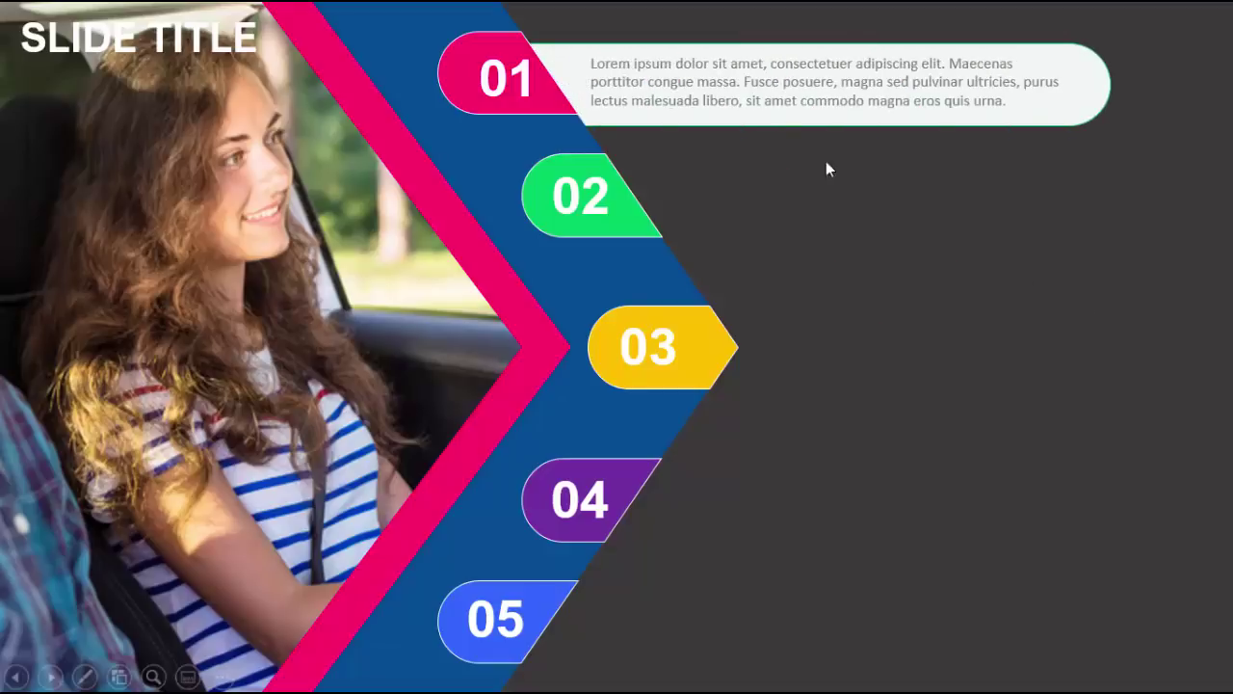
{"action": "left_click", "coordinate": [1142, 198]}
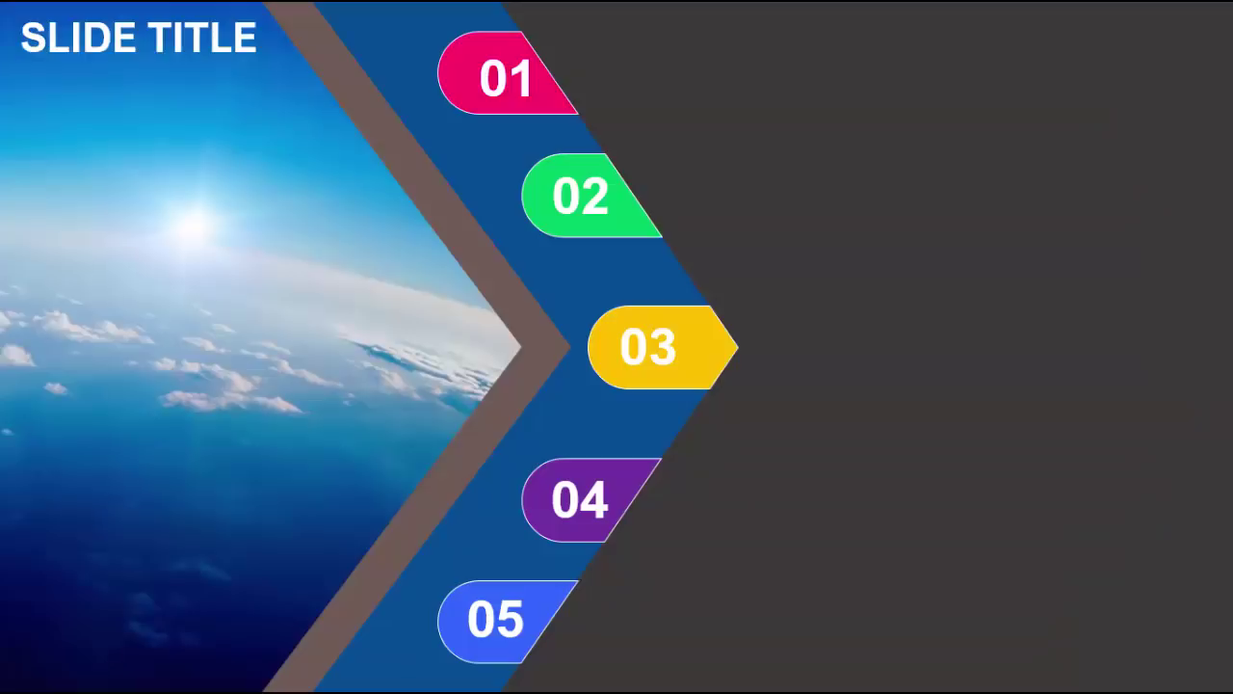
{"action": "left_click", "coordinate": [873, 417]}
{"action": "left_click", "coordinate": [873, 417]}
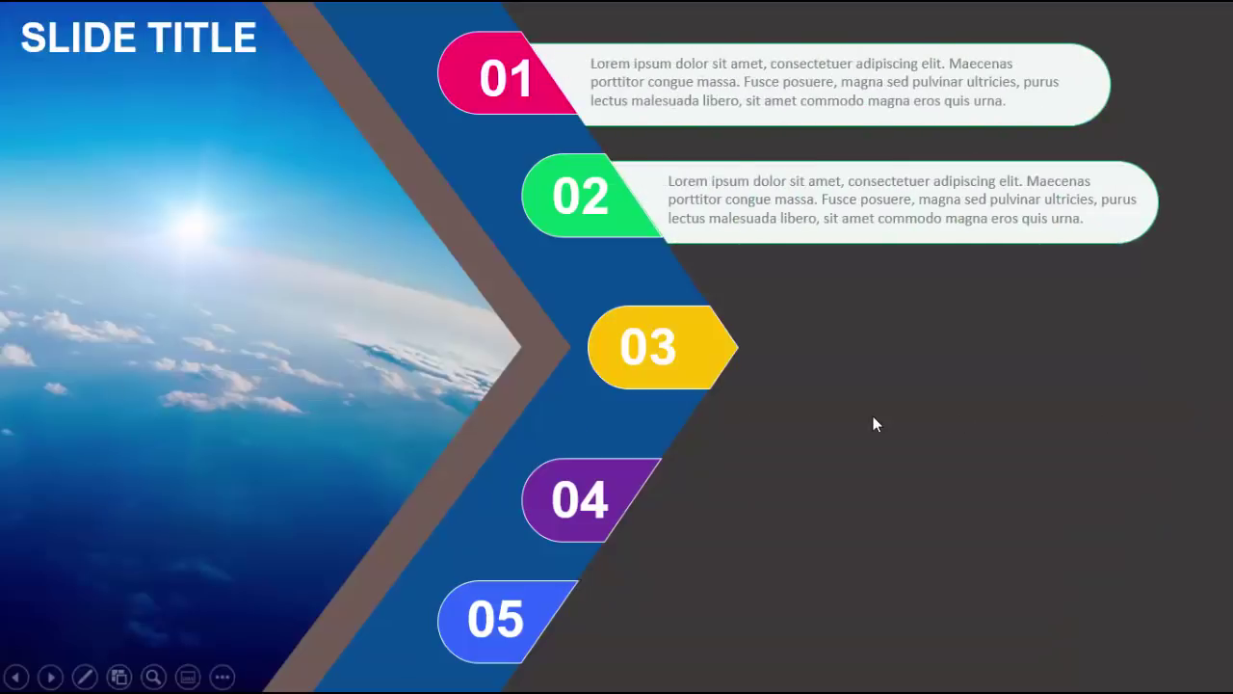
{"action": "left_click", "coordinate": [873, 417]}
{"action": "left_click", "coordinate": [873, 417]}
{"action": "left_click", "coordinate": [873, 417]}
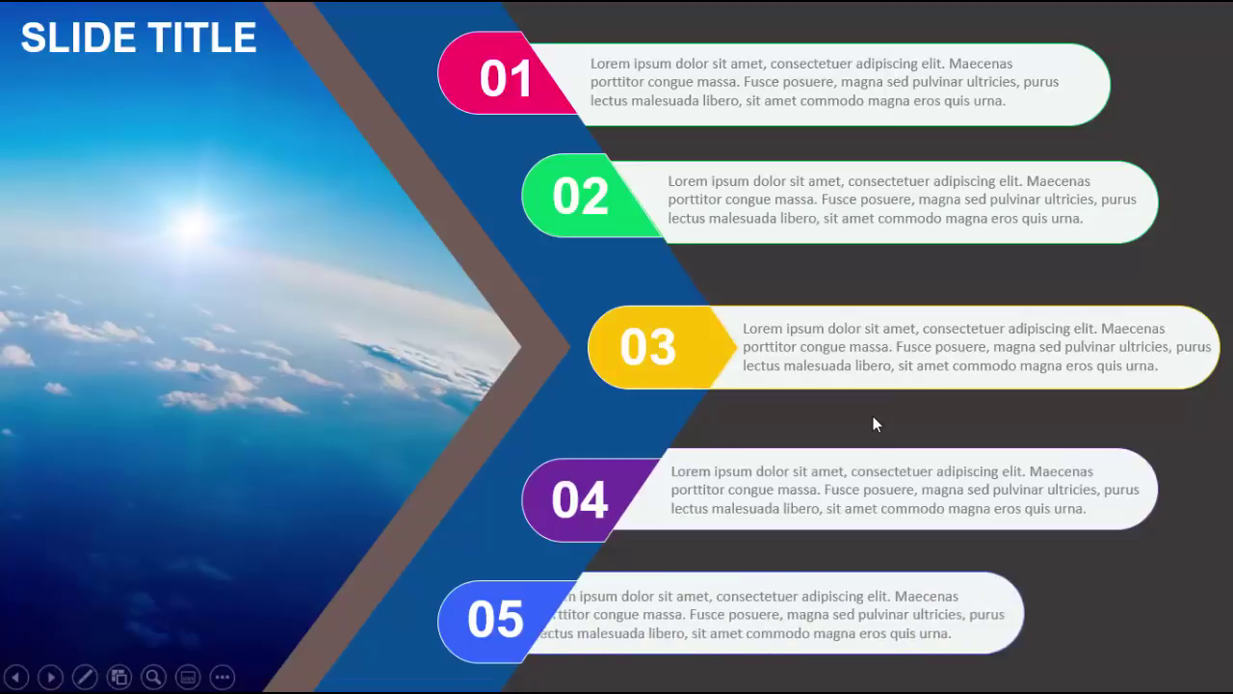
{"action": "left_click", "coordinate": [873, 418]}
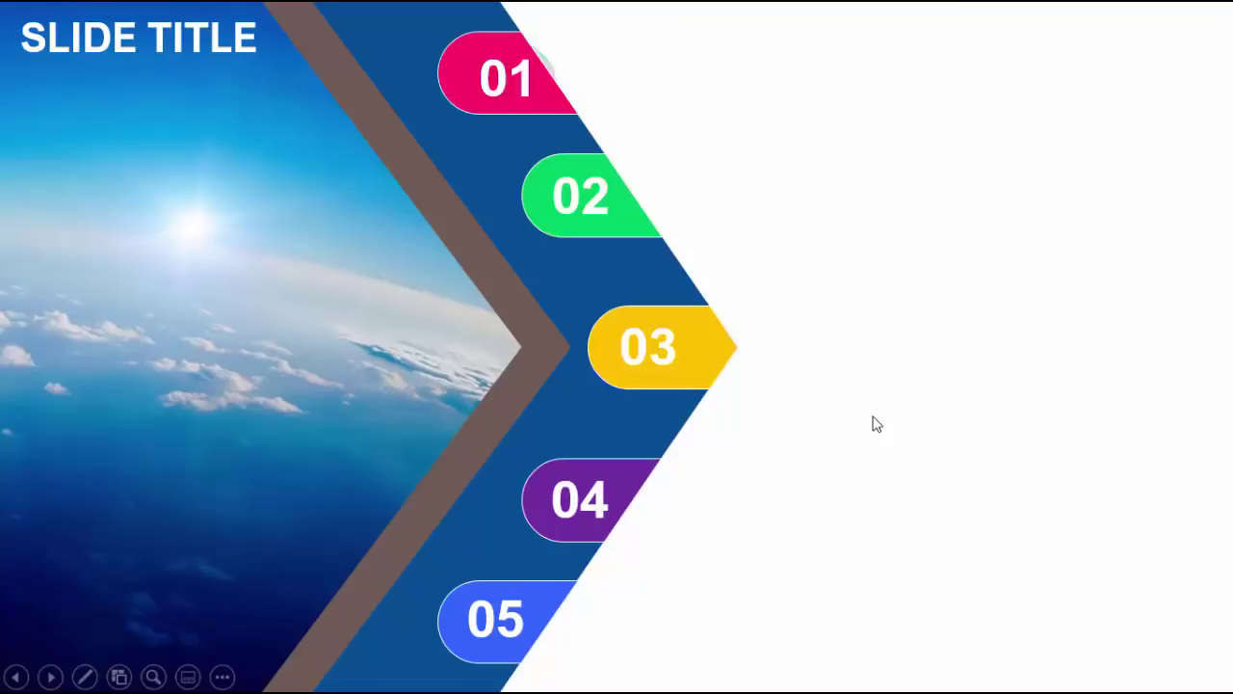
{"action": "left_click", "coordinate": [873, 417]}
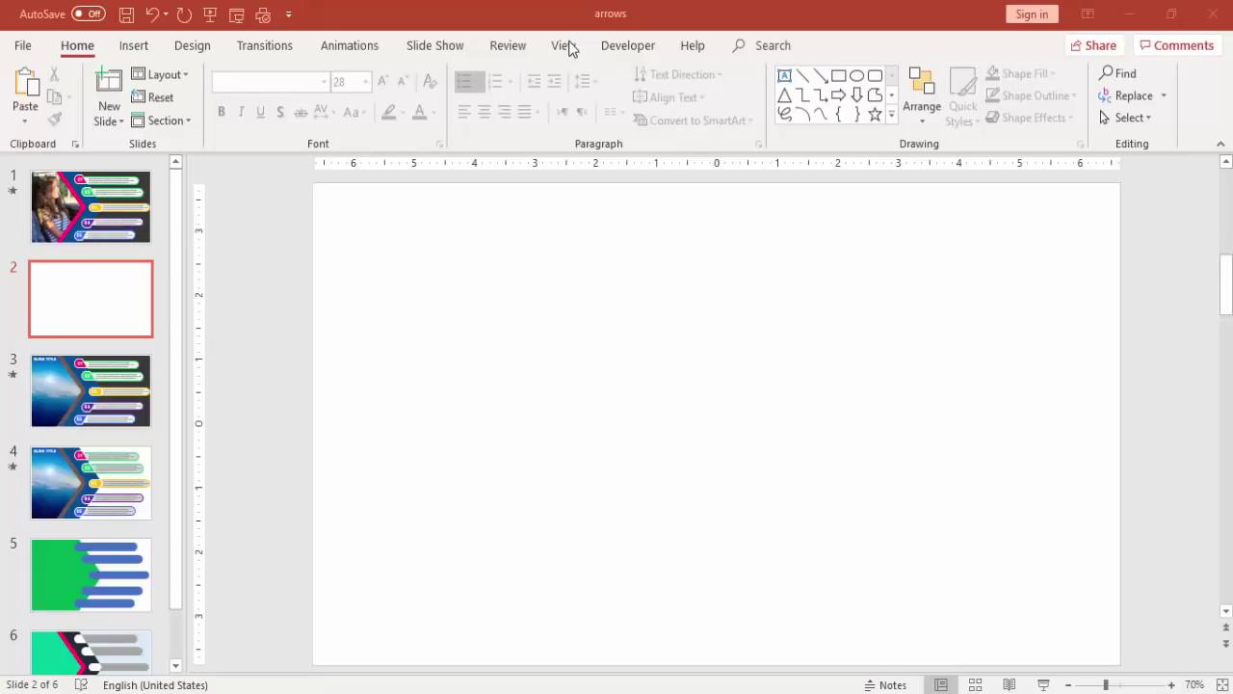
Show the guides and draw a pentagon arrow 7.5" high and 4.67" wide along the slide's left edge, without an outline.
{"action": "left_click", "coordinate": [566, 45]}
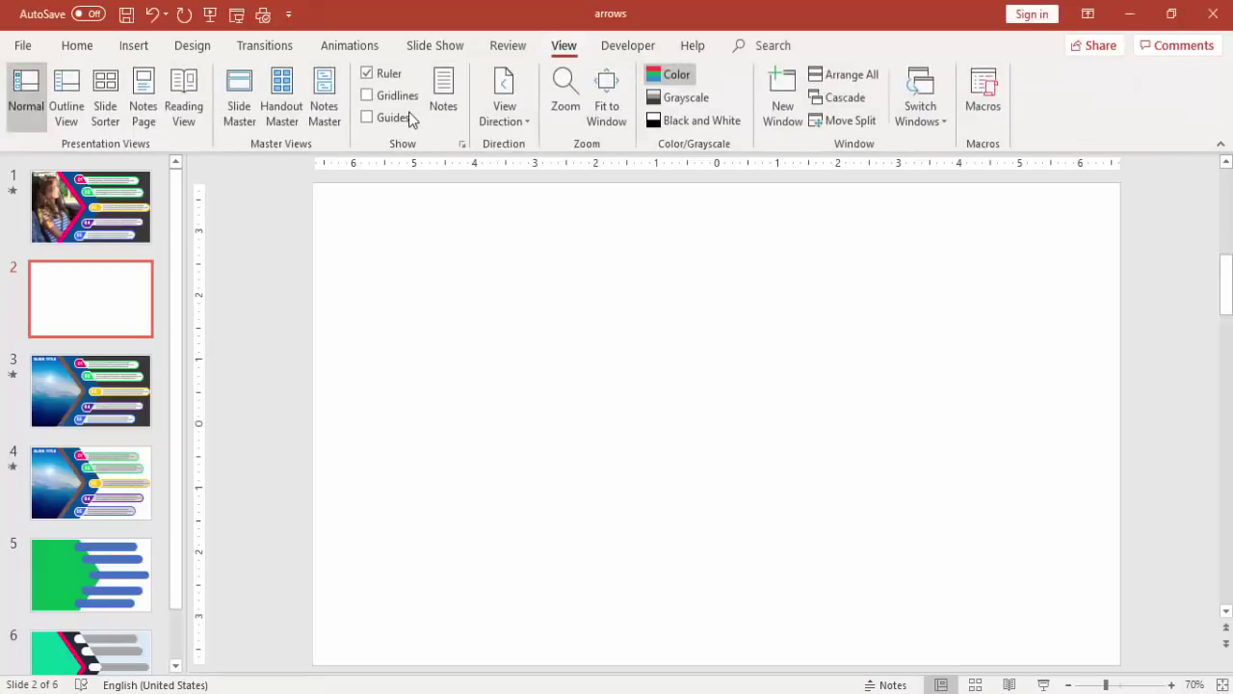
{"action": "left_click", "coordinate": [409, 116]}
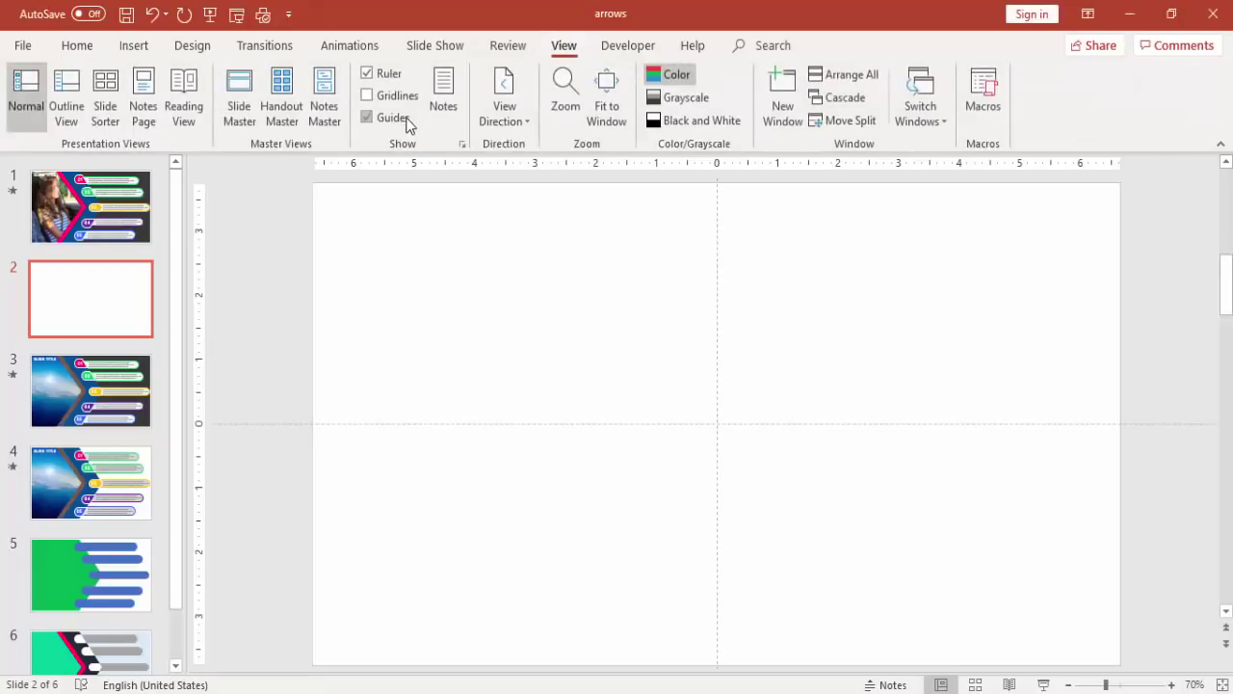
{"action": "left_click", "coordinate": [144, 49]}
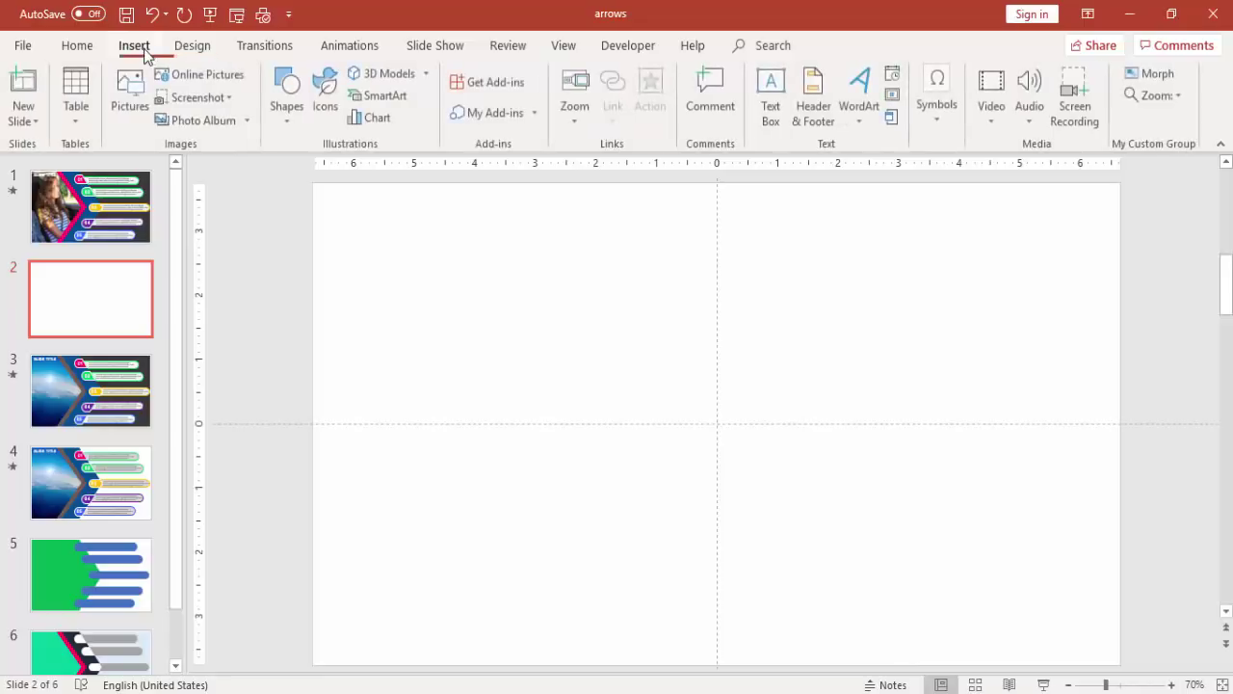
{"action": "left_click", "coordinate": [288, 120]}
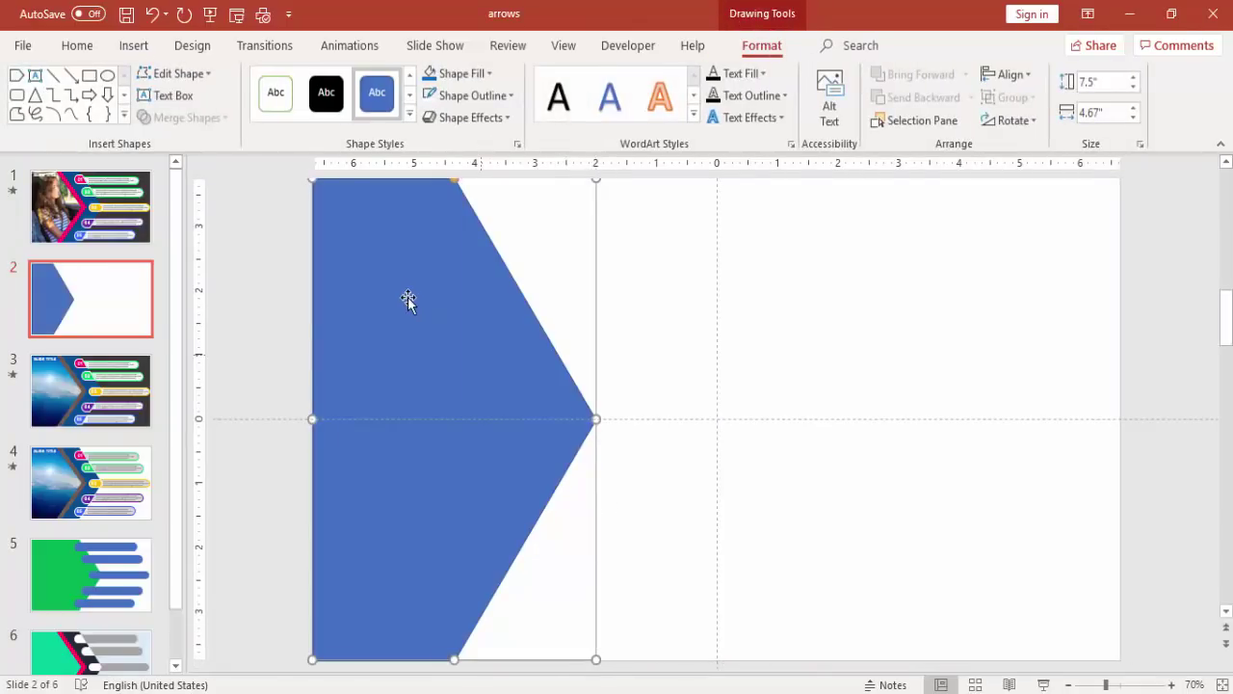
{"action": "left_click", "coordinate": [485, 96]}
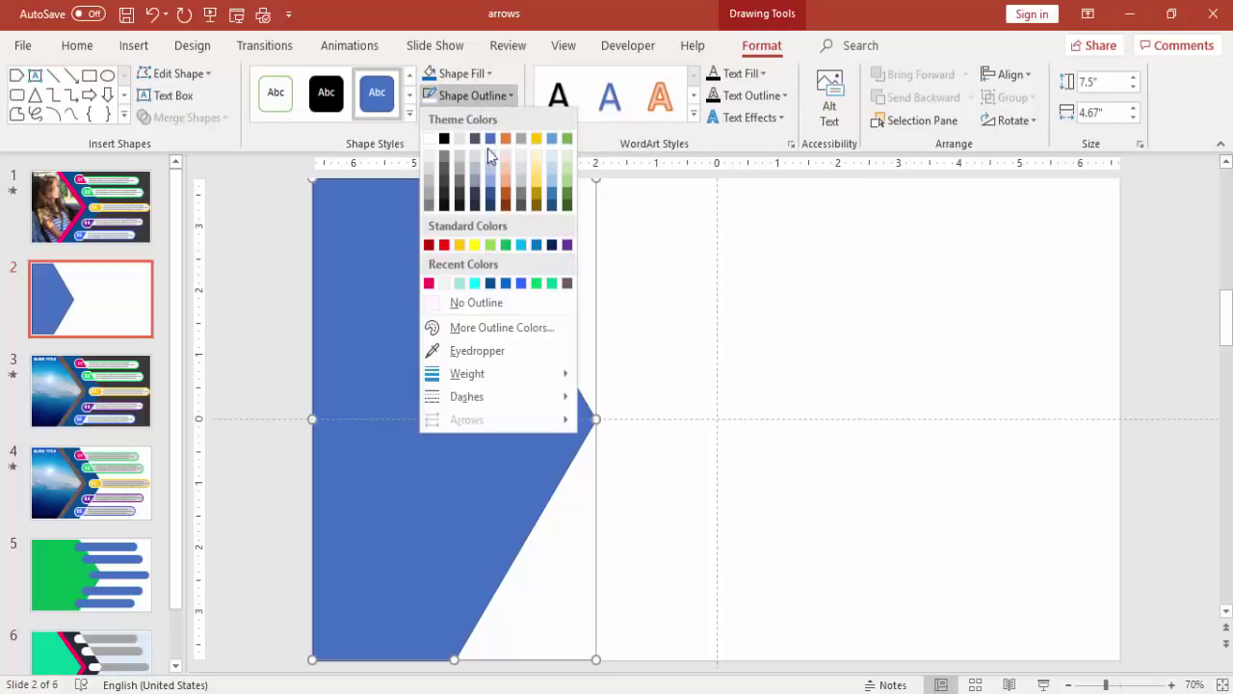
{"action": "left_click", "coordinate": [508, 304]}
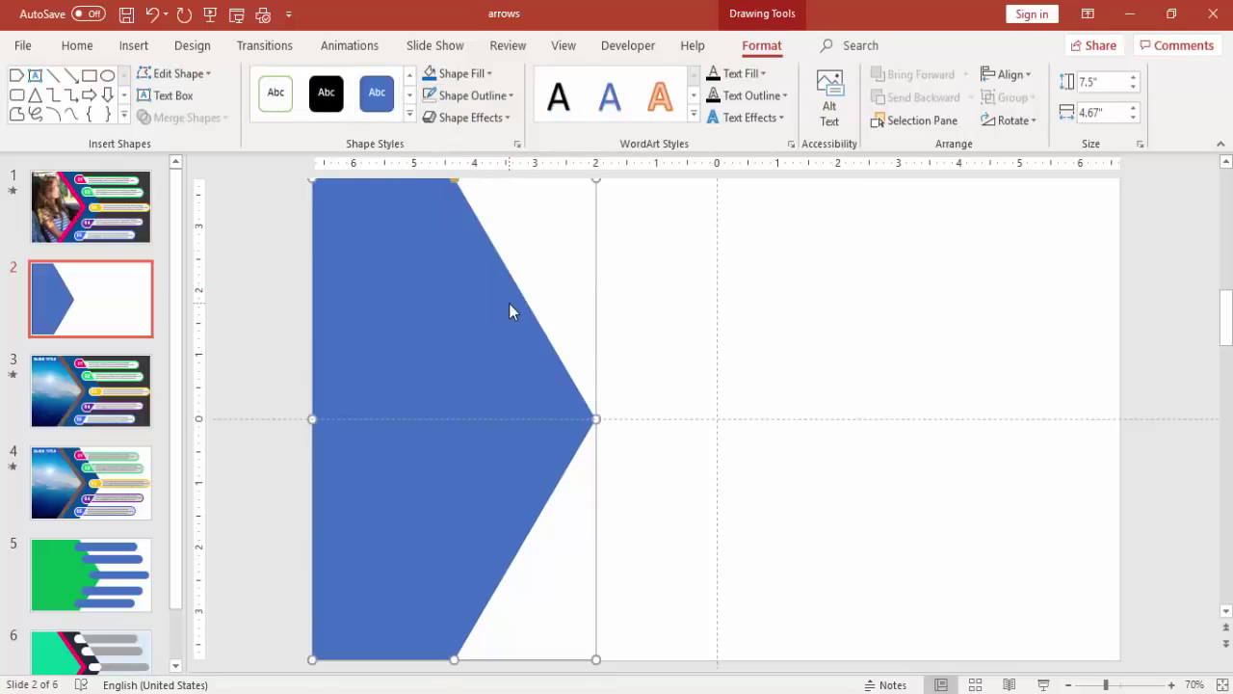
Duplicate the blue arrow, fill the copy with pink and align it exactly over the original.
{"action": "left_click", "coordinate": [255, 340]}
{"action": "left_click", "coordinate": [434, 345]}
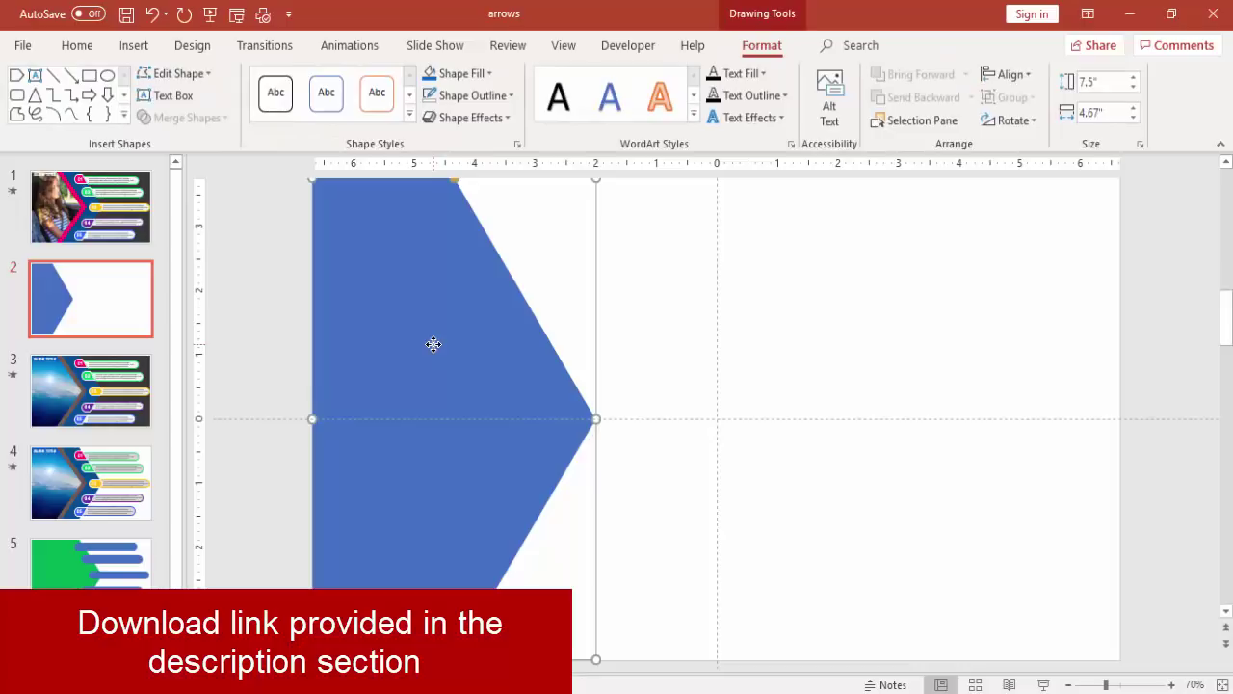
{"action": "left_click_drag", "start_coordinate": [433, 344], "coordinate": [444, 350]}
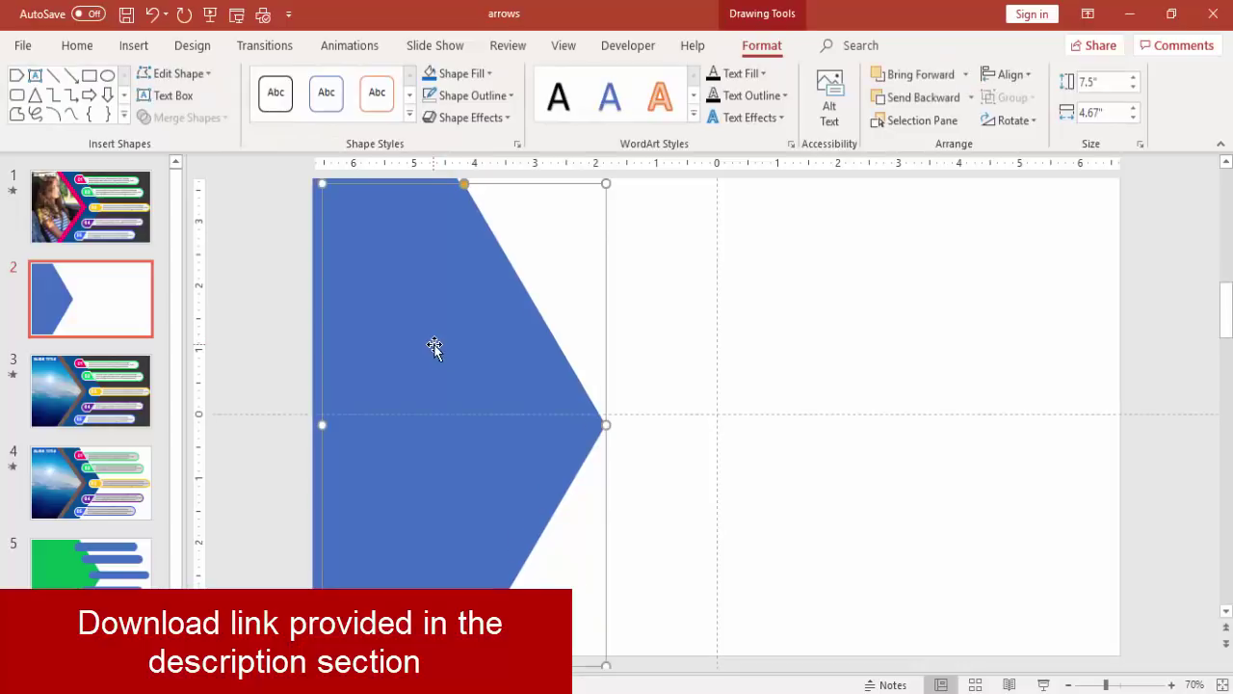
{"action": "left_click", "coordinate": [460, 73]}
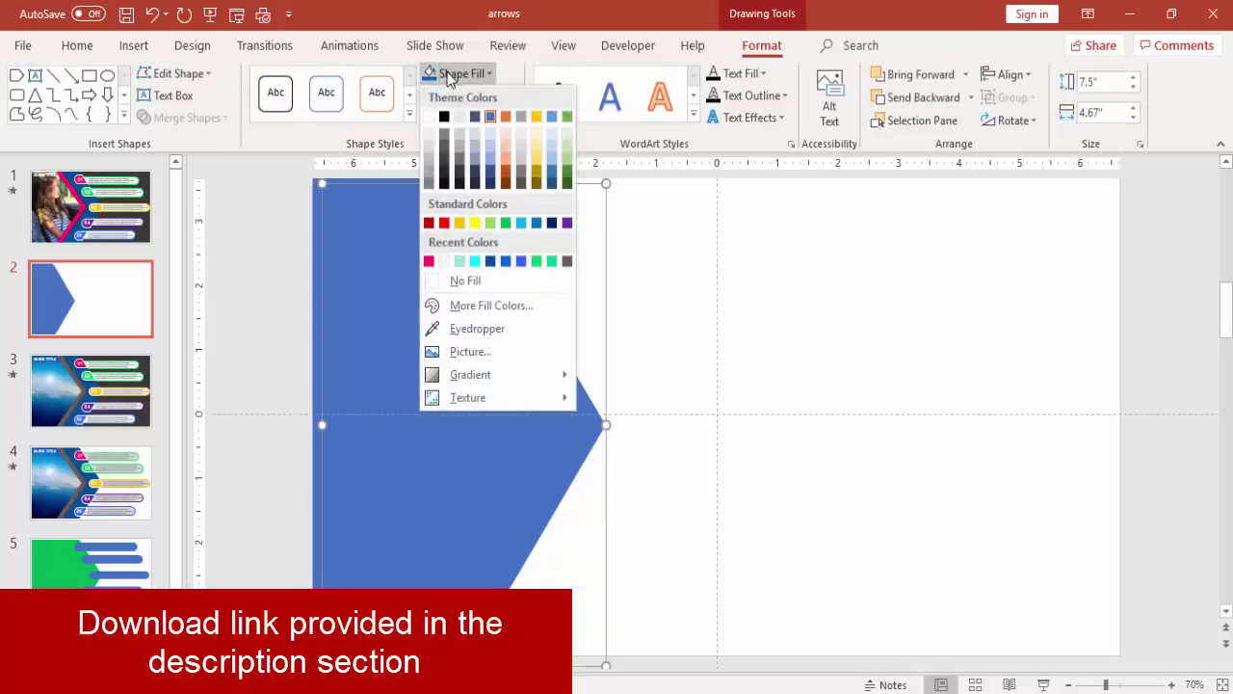
{"action": "left_click", "coordinate": [429, 262]}
{"action": "left_click_drag", "start_coordinate": [424, 292], "coordinate": [413, 283]}
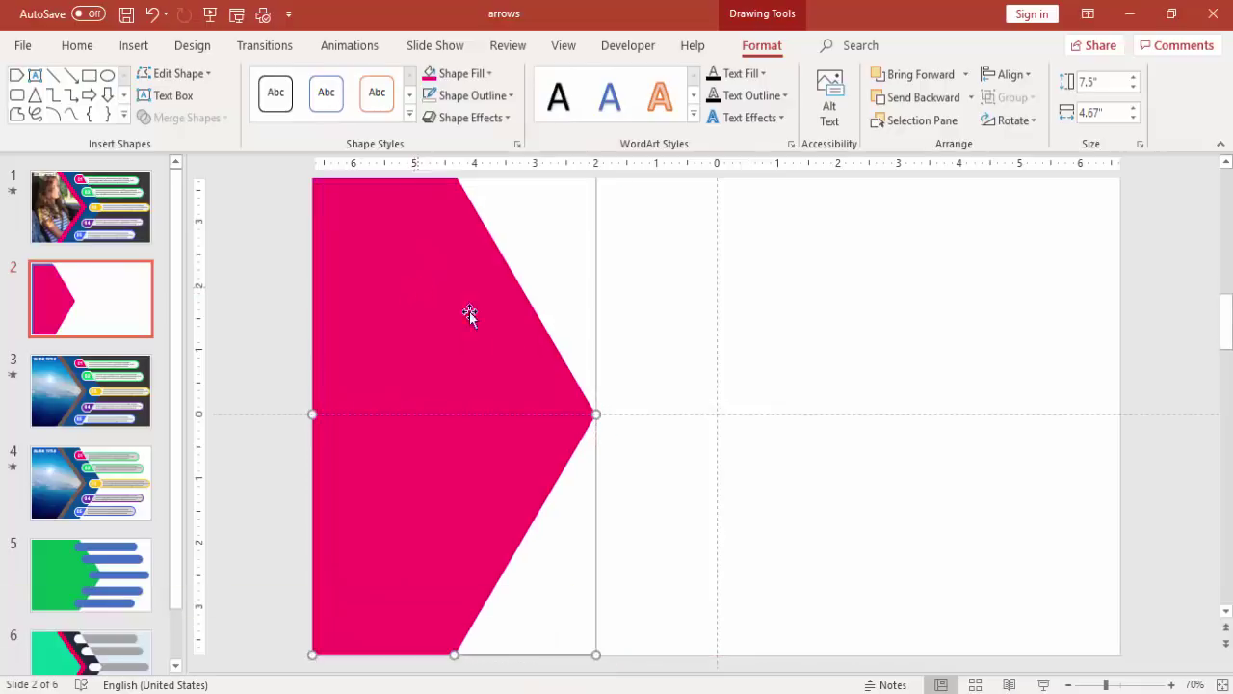
Widen the pink arrow to about 5.46" and send it behind the blue arrow.
{"action": "left_click_drag", "start_coordinate": [595, 412], "coordinate": [641, 411]}
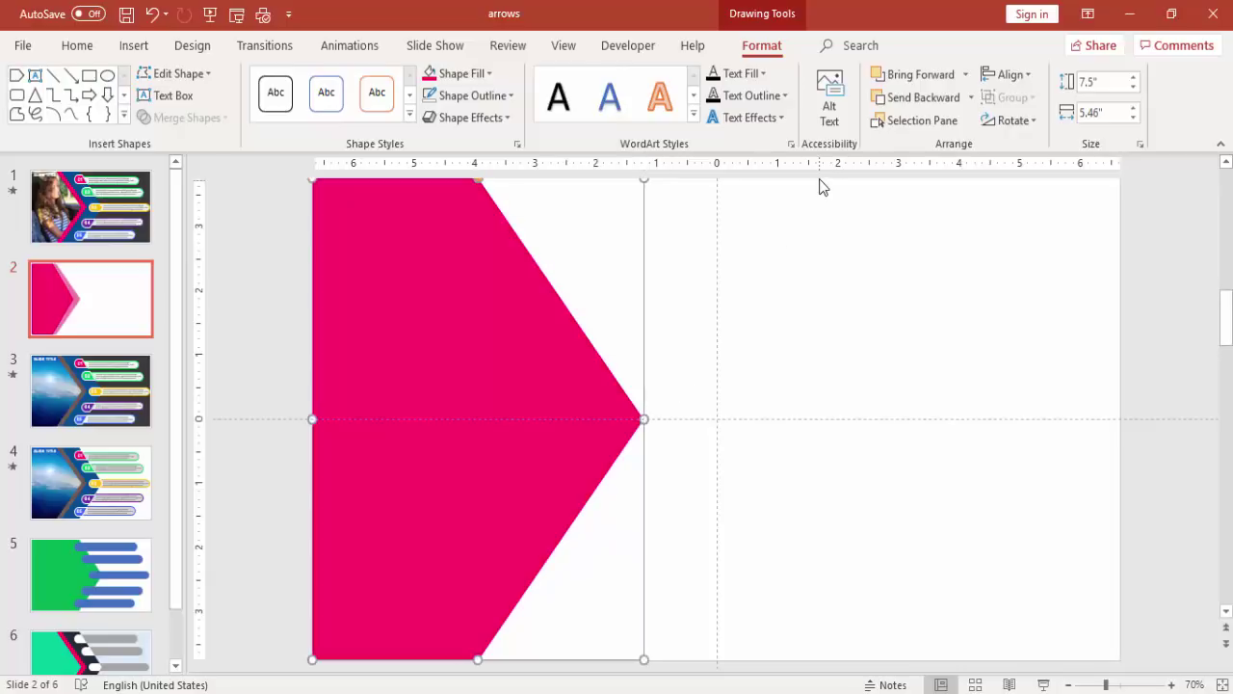
{"action": "left_click", "coordinate": [973, 97]}
{"action": "left_click", "coordinate": [901, 142]}
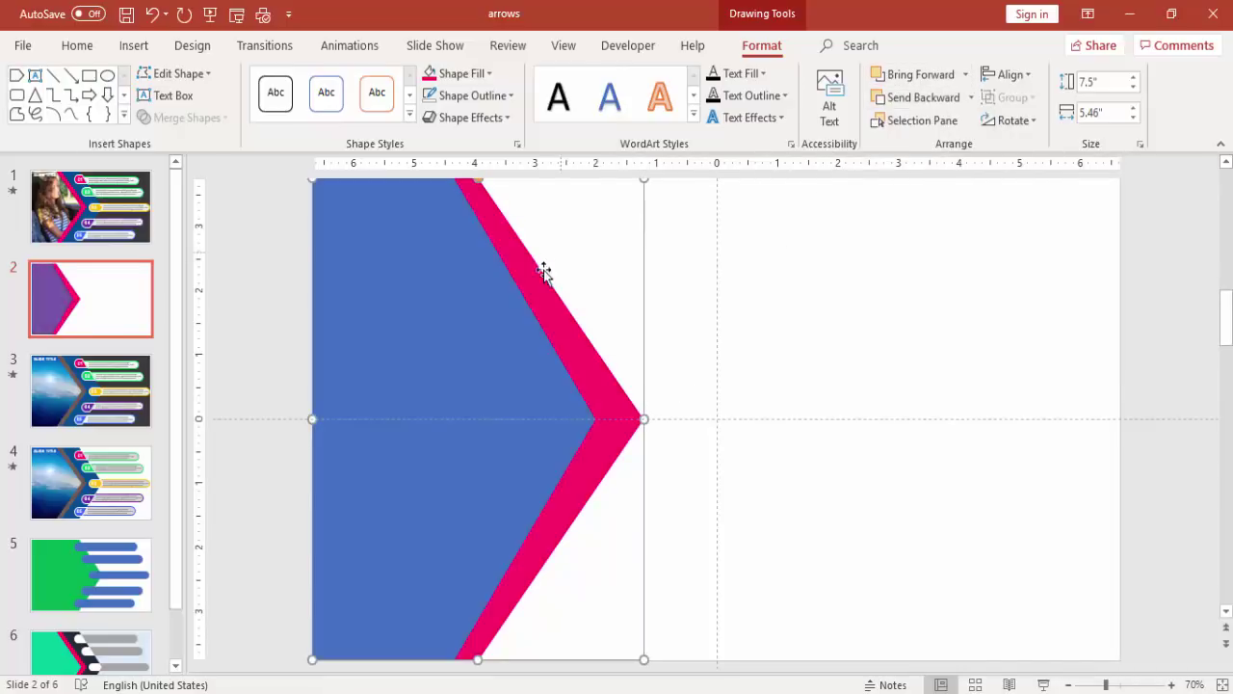
Adjust the pink arrow's point to run parallel to the blue arrow and narrow it to about 5.16".
{"action": "left_click", "coordinate": [1067, 684]}
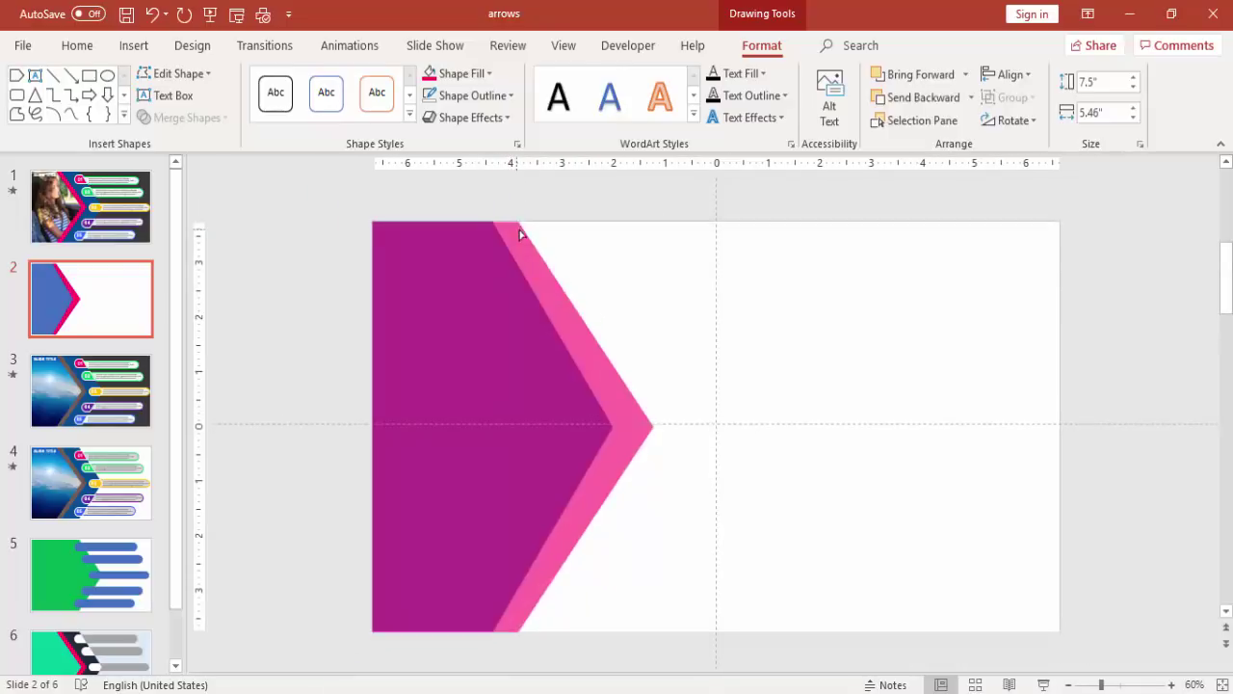
{"action": "left_click_drag", "start_coordinate": [527, 231], "coordinate": [531, 232]}
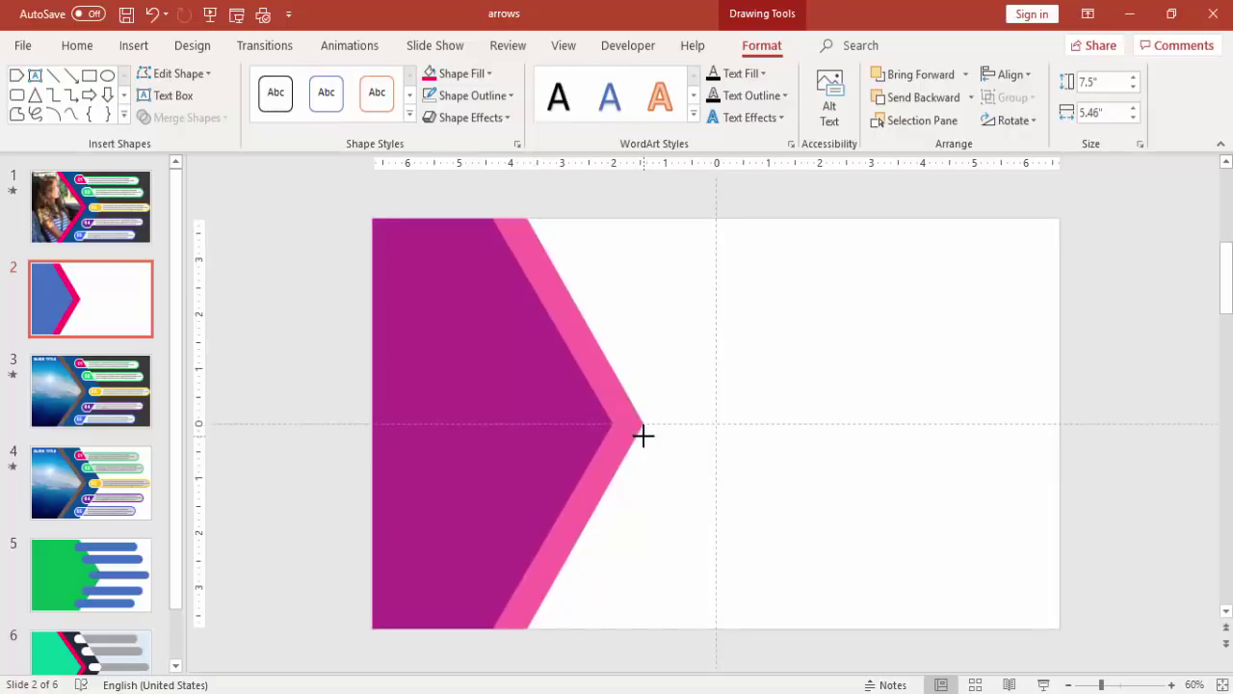
{"action": "left_click_drag", "start_coordinate": [642, 435], "coordinate": [638, 435]}
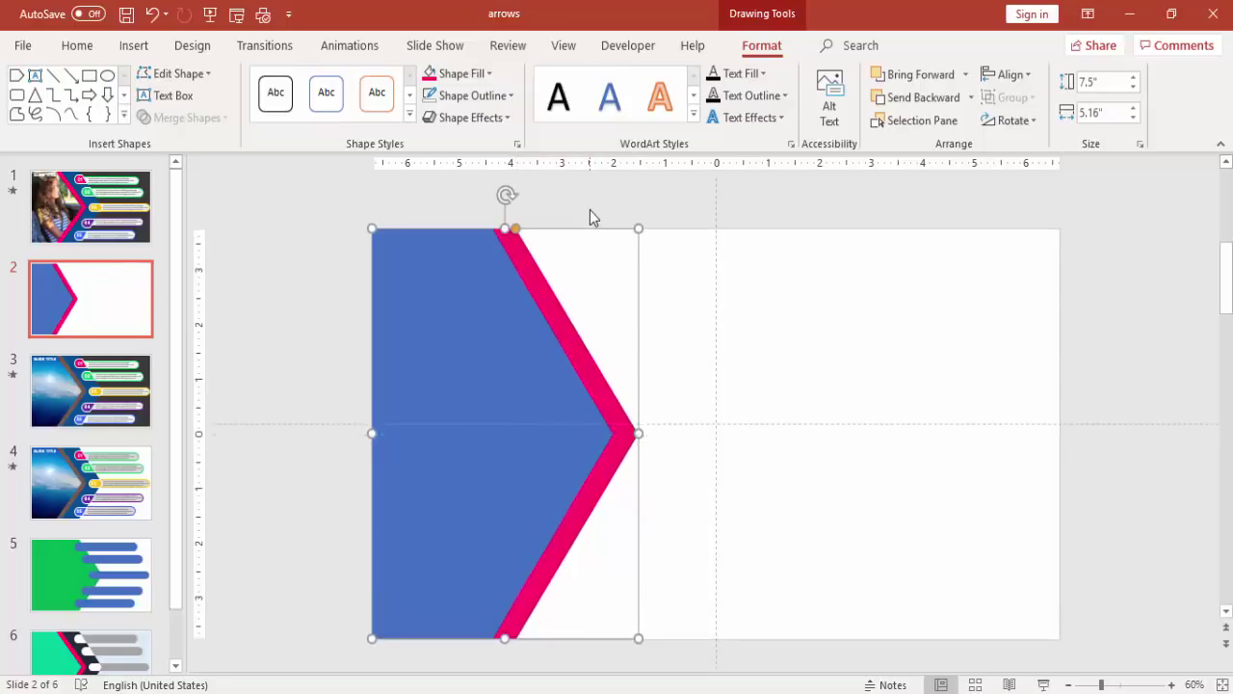
{"action": "left_click", "coordinate": [589, 215]}
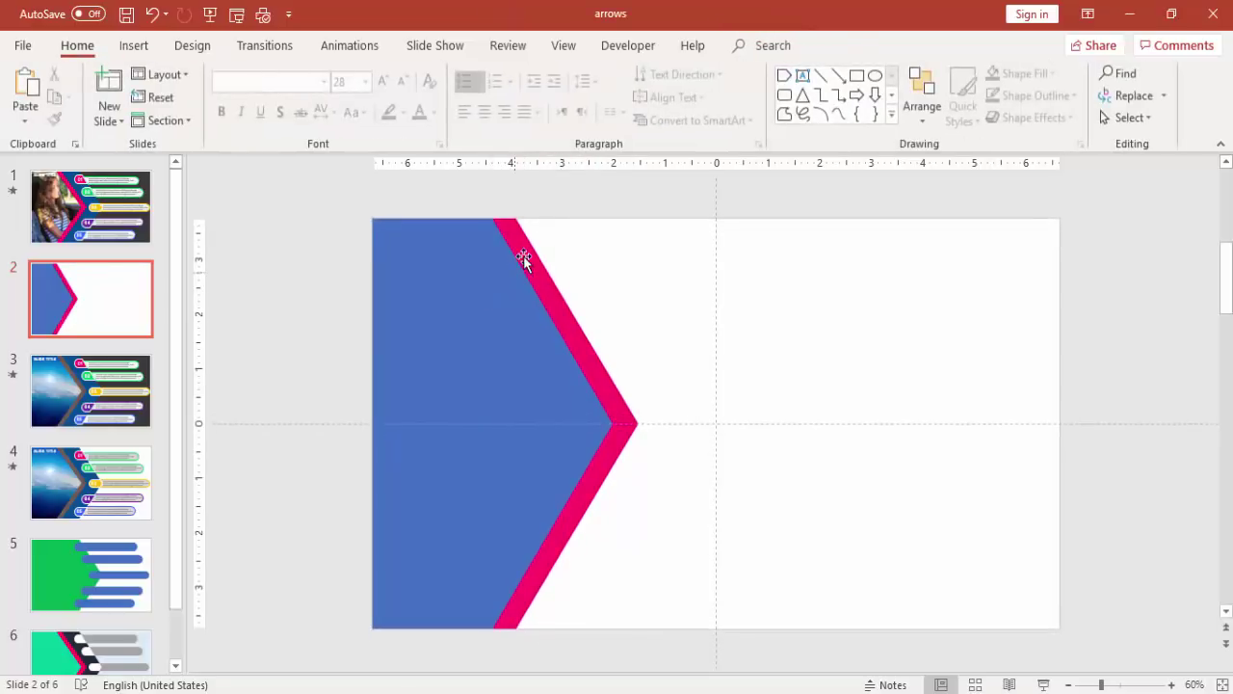
Duplicate the pink arrow, fill the copy with light teal and align it exactly over the original.
{"action": "double_click", "coordinate": [523, 259]}
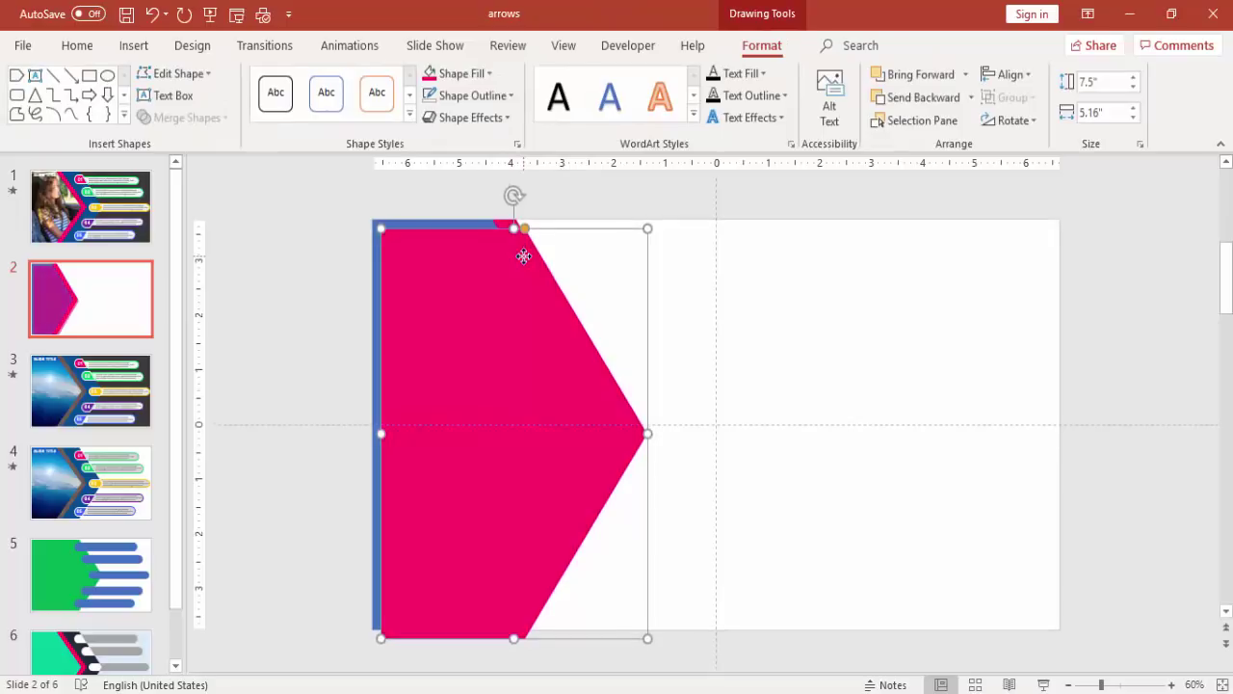
{"action": "left_click", "coordinate": [482, 74]}
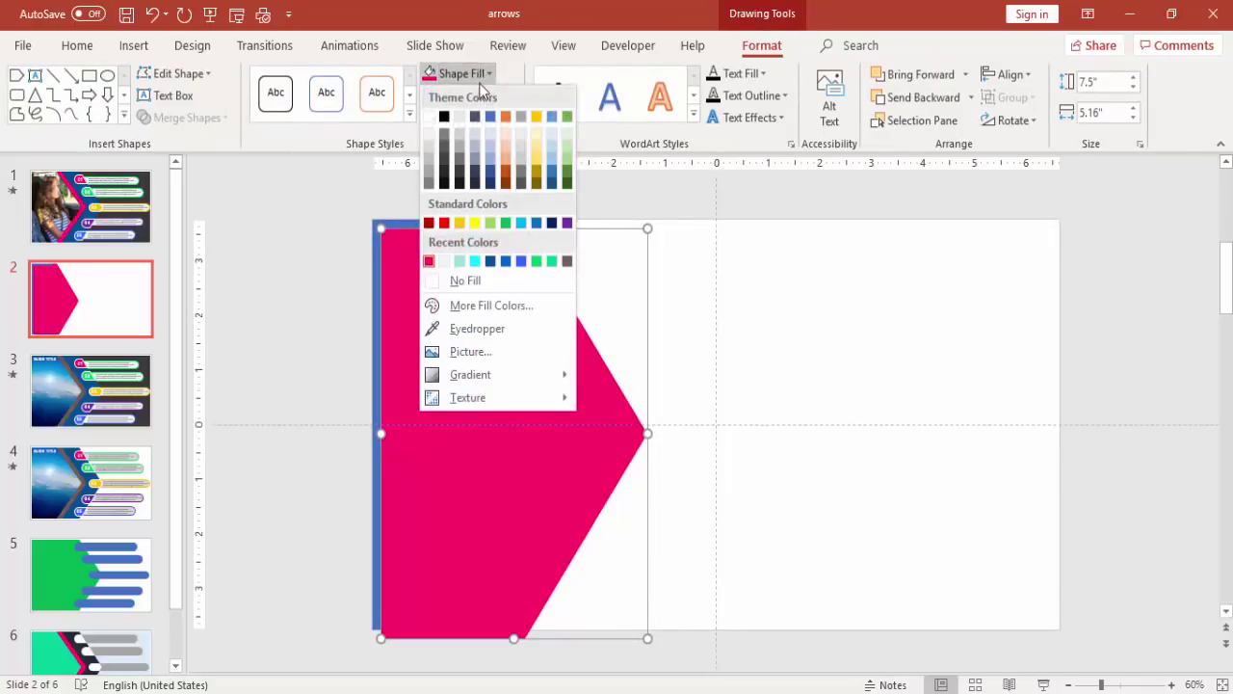
{"action": "left_click", "coordinate": [460, 262]}
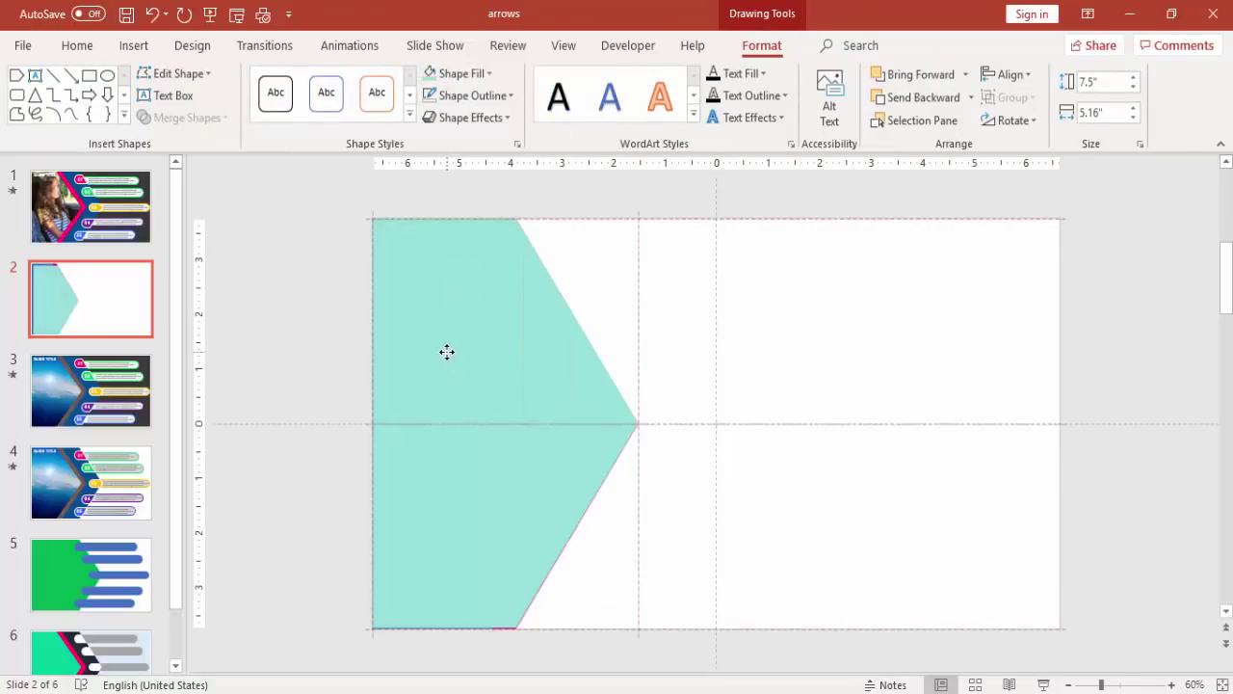
{"action": "left_click", "coordinate": [446, 353]}
Widen the light teal arrow to about 6.67" and send it behind the others, with its slanted edges parallel to theirs.
{"action": "left_click_drag", "start_coordinate": [638, 436], "coordinate": [641, 432]}
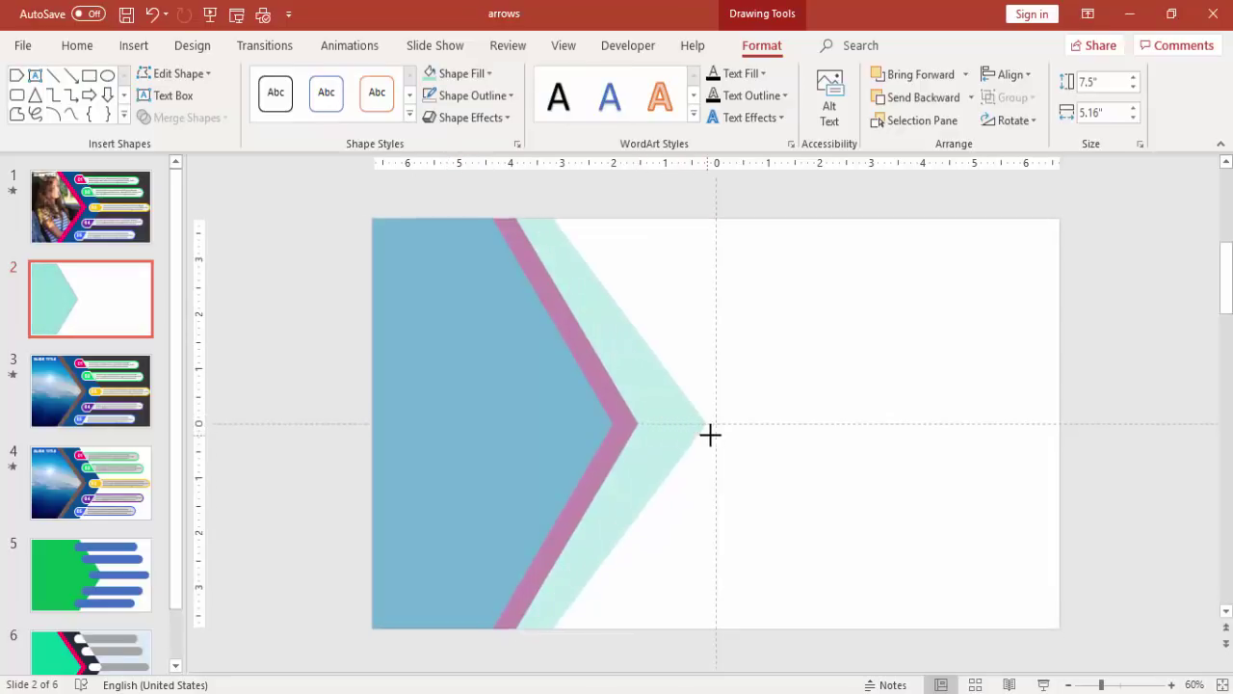
{"action": "left_click_drag", "start_coordinate": [707, 432], "coordinate": [718, 436]}
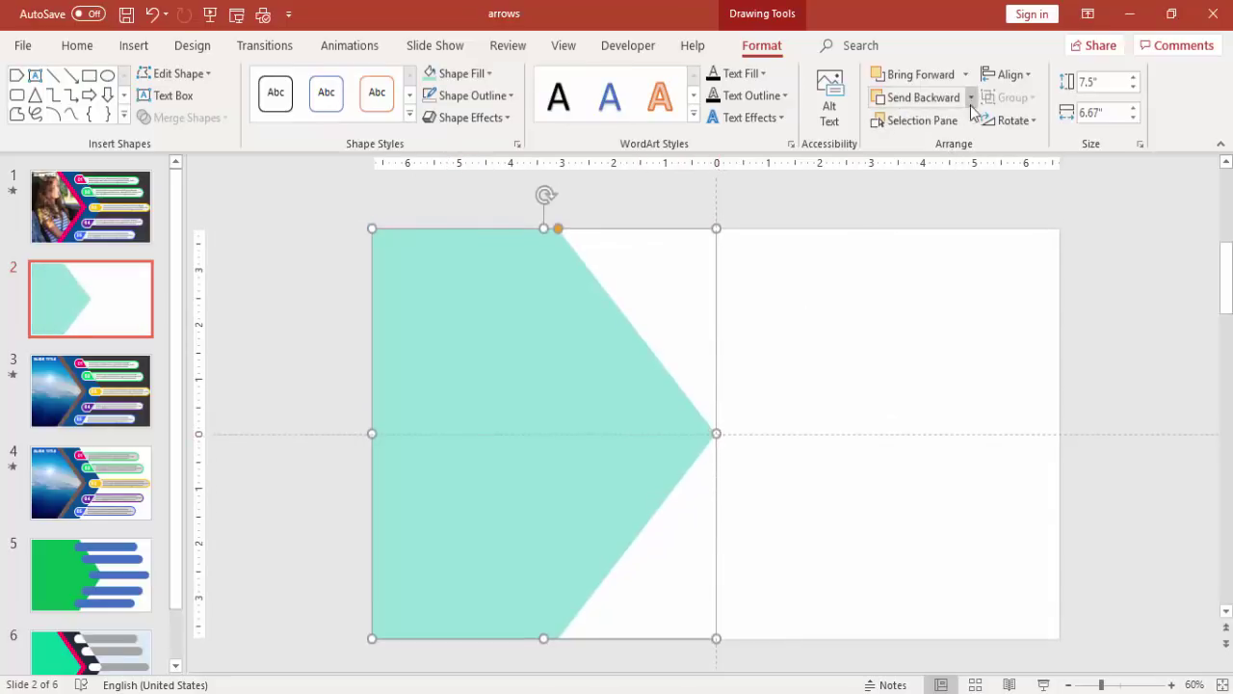
{"action": "left_click", "coordinate": [972, 97]}
{"action": "left_click", "coordinate": [949, 143]}
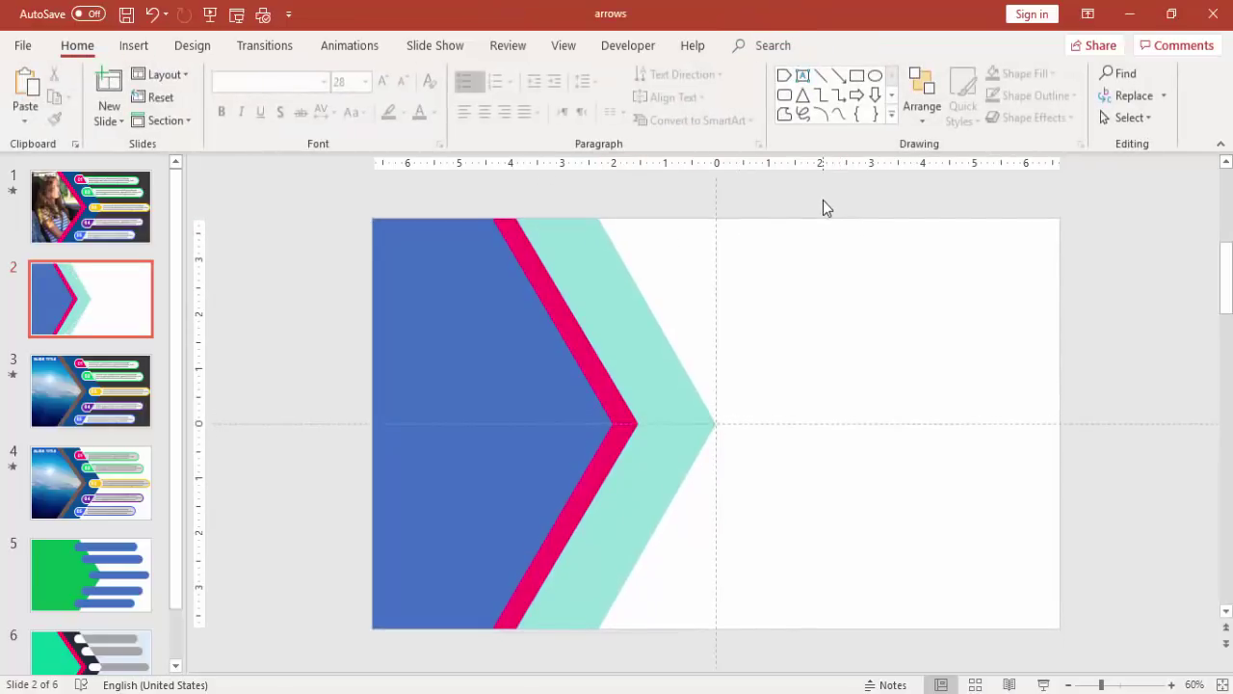
{"action": "left_click", "coordinate": [674, 397]}
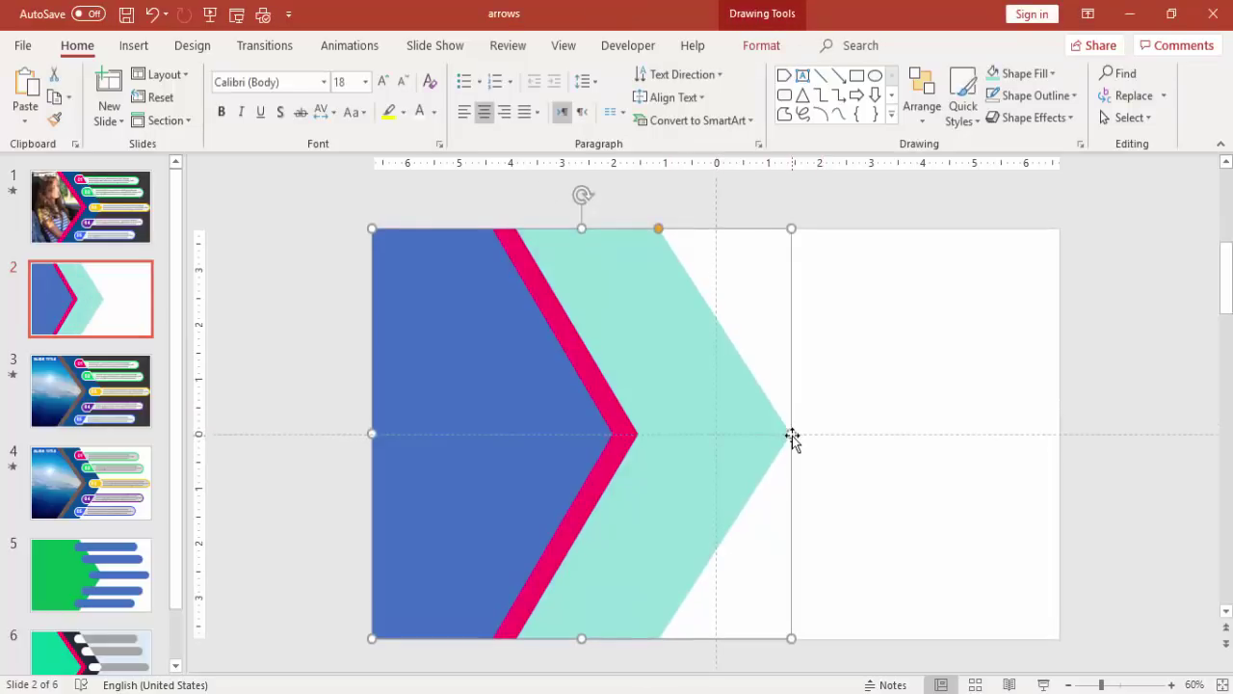
{"action": "key", "text": "ctrl+z"}
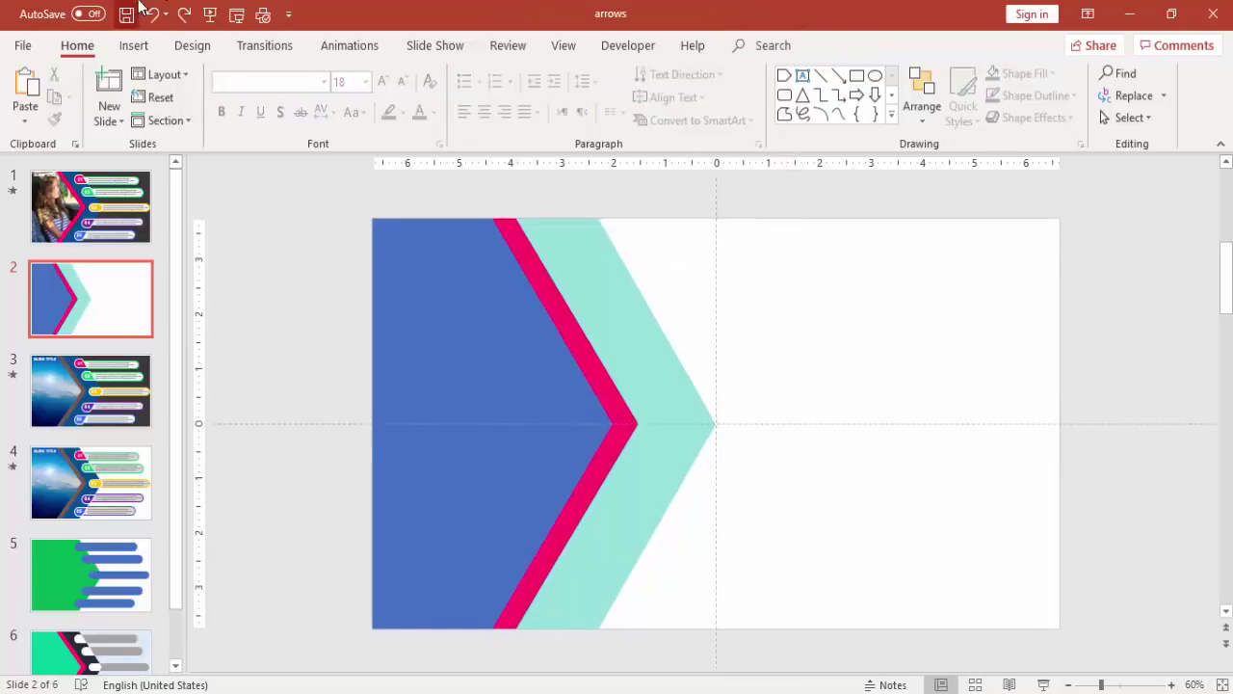
Draw a rounded rectangle about 0.9" high and 7.42" wide across the teal arrow's upper part, with fully rounded ends.
{"action": "left_click", "coordinate": [134, 45]}
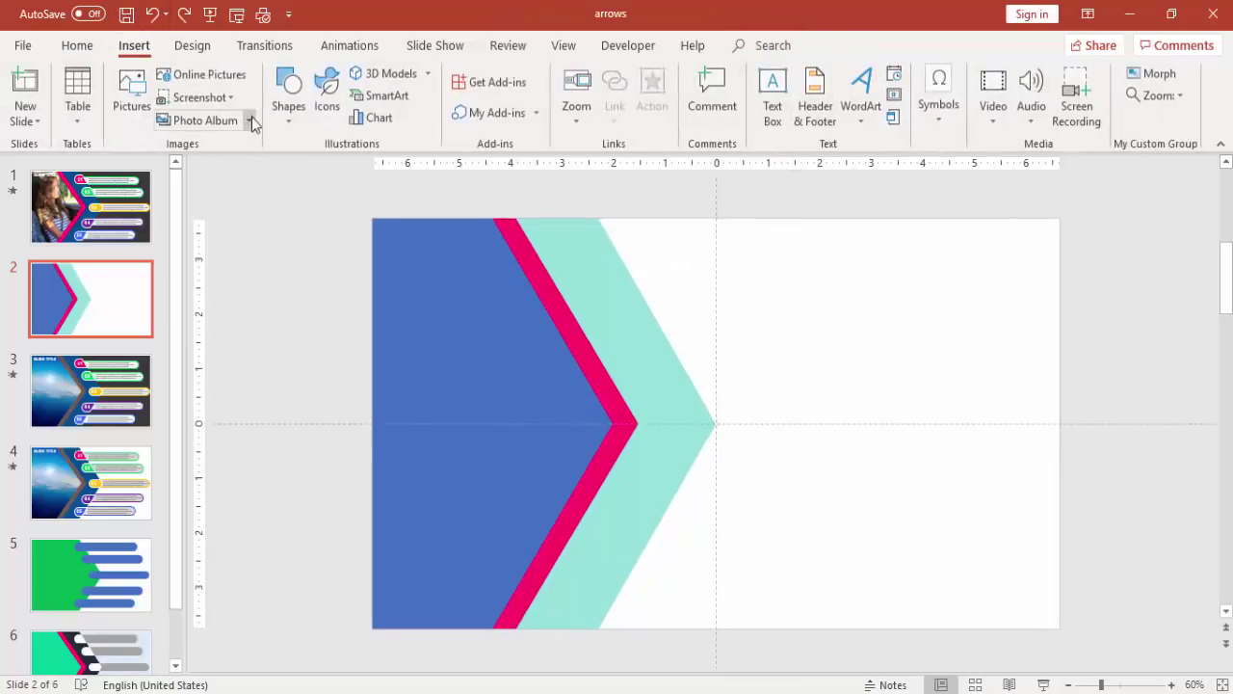
{"action": "left_click", "coordinate": [281, 120]}
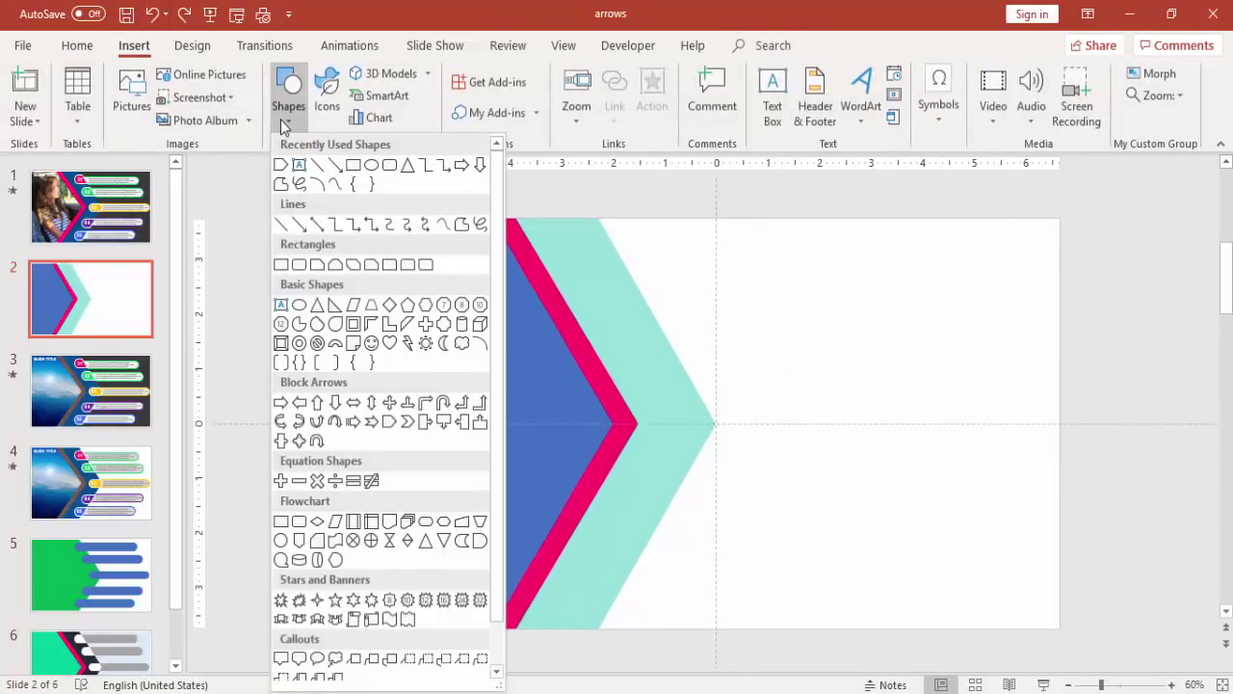
{"action": "left_click", "coordinate": [297, 266]}
{"action": "mouse_move", "coordinate": [572, 244]}
{"action": "left_mouse_down"}
{"action": "mouse_move", "coordinate": [780, 297]}
{"action": "mouse_move", "coordinate": [955, 293]}
{"action": "left_mouse_up"}
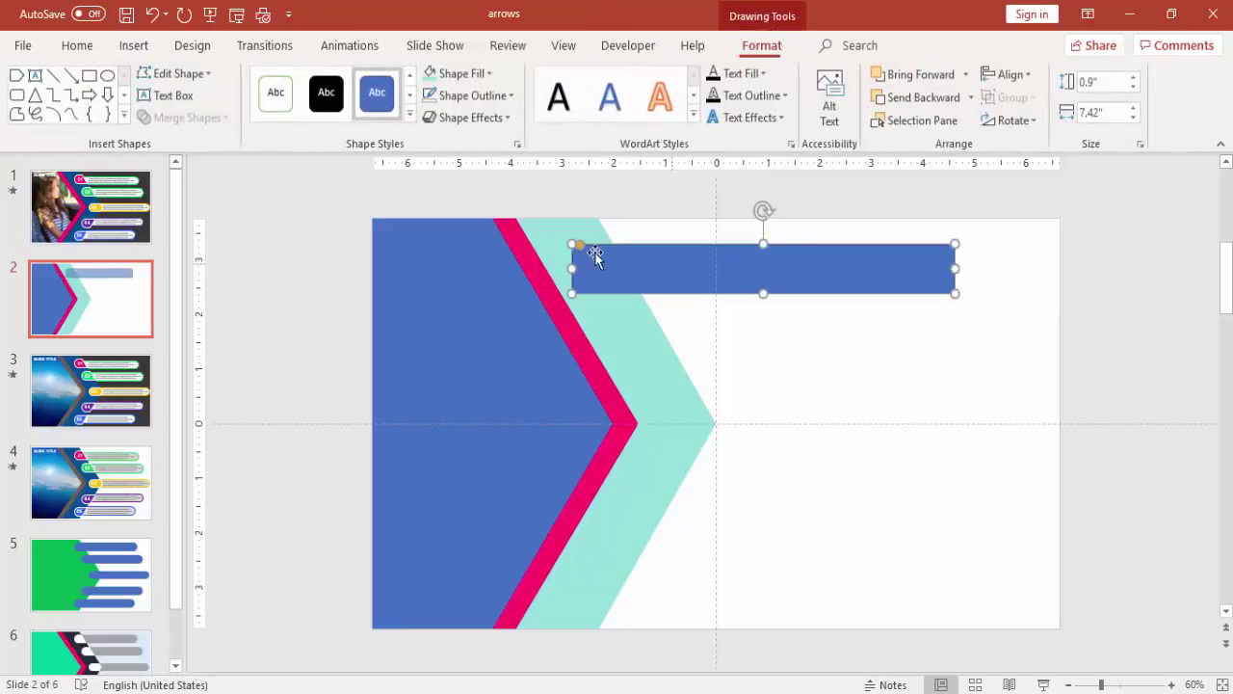
{"action": "left_click_drag", "start_coordinate": [678, 262], "coordinate": [696, 258]}
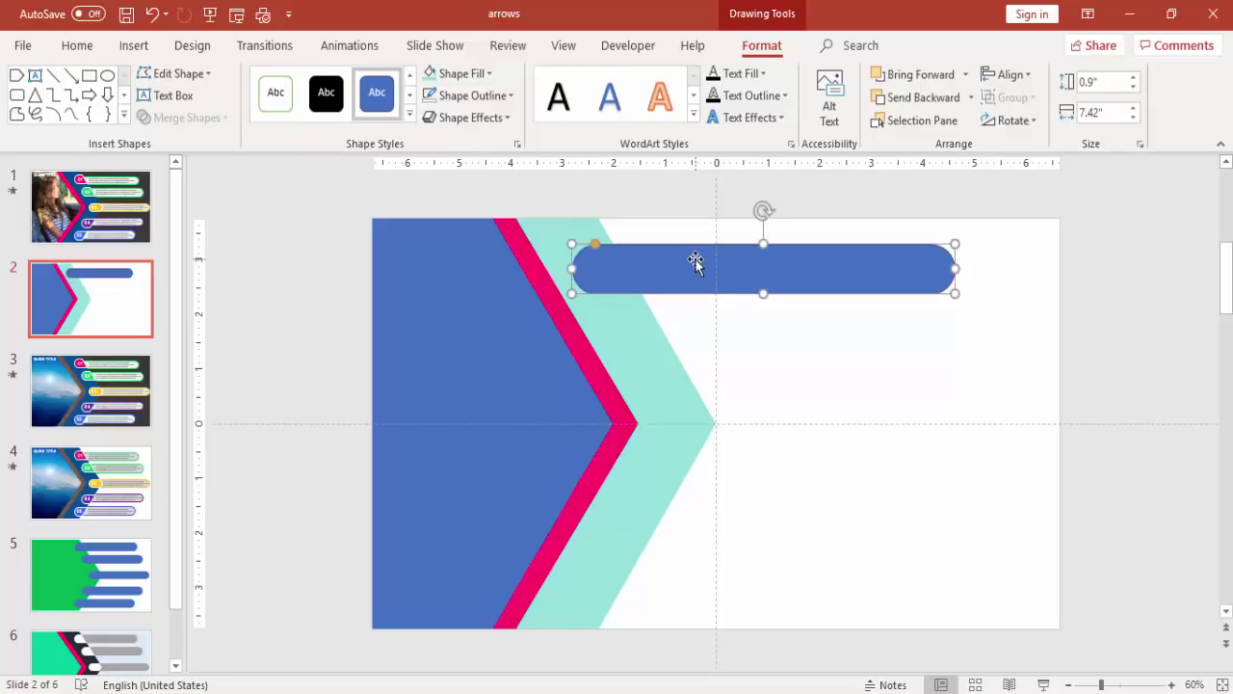
Remove the outline from the rounded bar.
{"action": "left_click", "coordinate": [510, 97]}
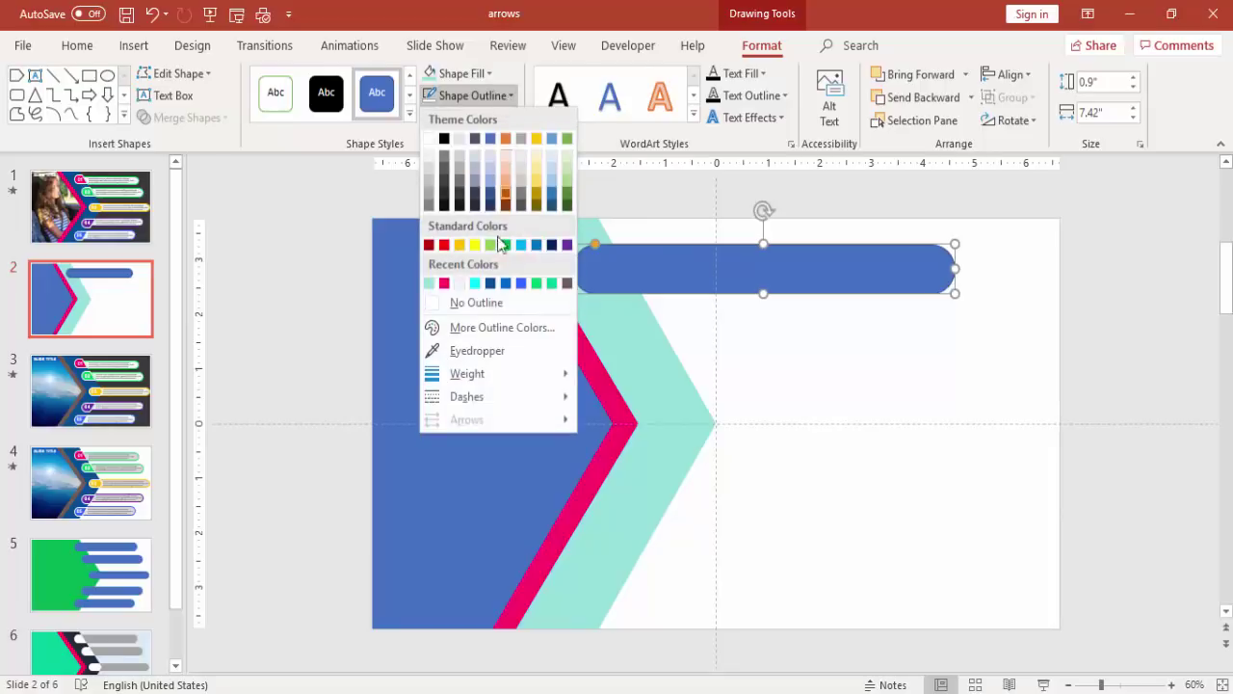
{"action": "left_click", "coordinate": [499, 302]}
{"action": "left_click", "coordinate": [861, 333]}
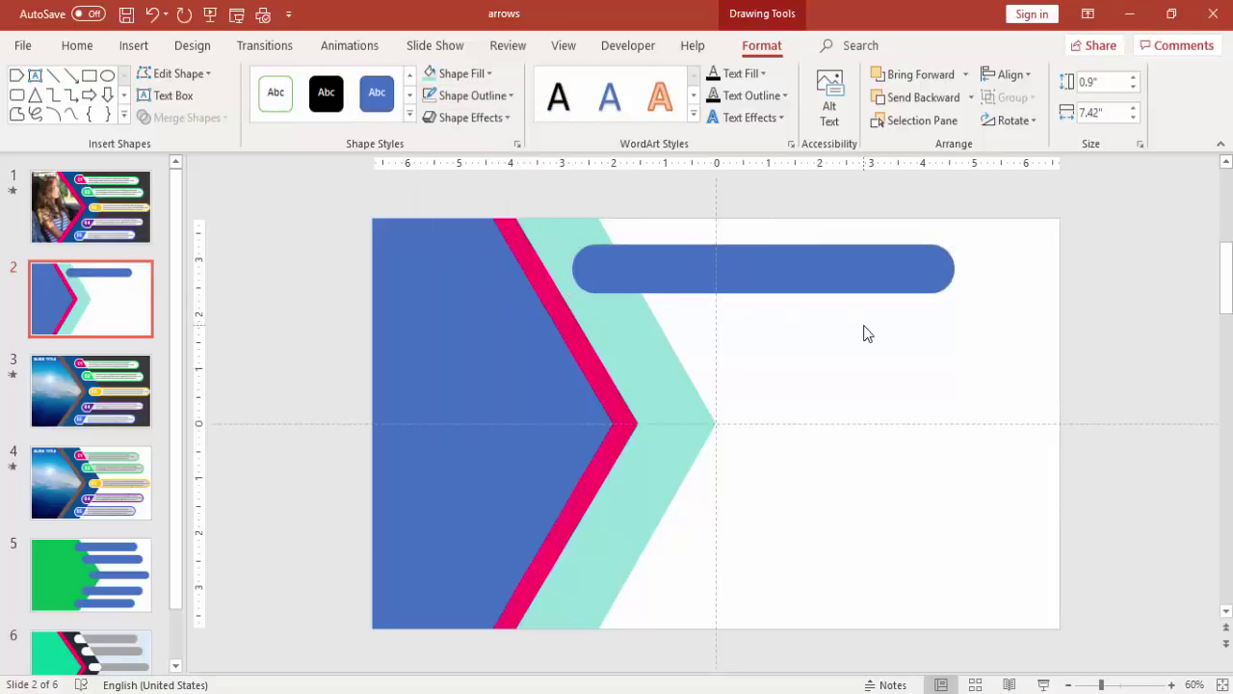
Duplicate the rounded bar twice, stepping each copy down and to the right, with the third bar centred on the slide's horizontal midline.
{"action": "left_click", "coordinate": [758, 283]}
{"action": "left_click_drag", "start_coordinate": [757, 283], "coordinate": [785, 351]}
{"action": "key", "text": "ctrl+d"}
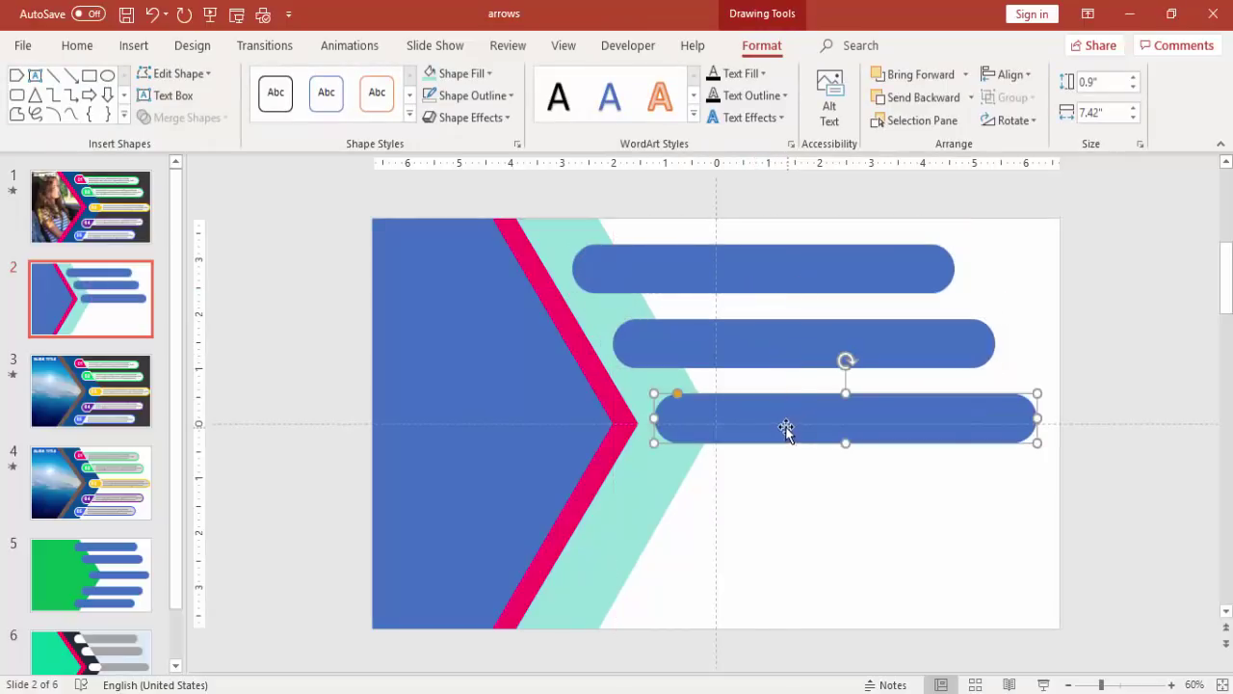
{"action": "left_click_drag", "start_coordinate": [786, 428], "coordinate": [781, 436]}
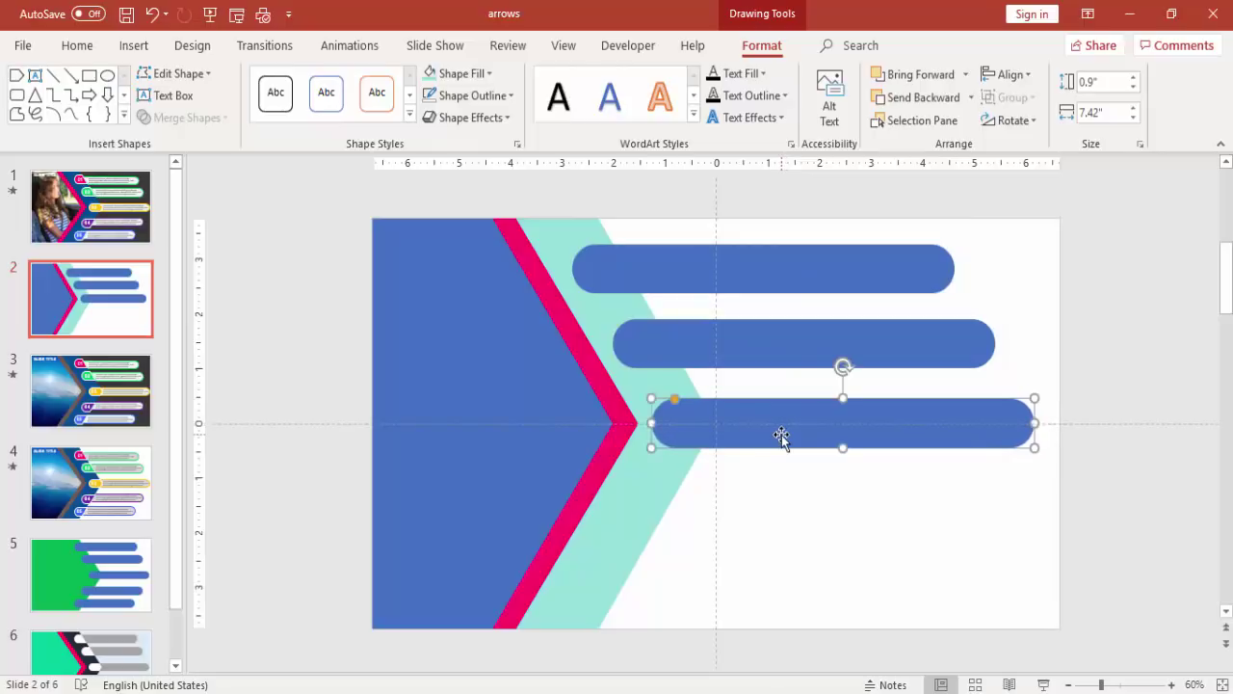
Duplicate the bar twice more, placing the fourth and fifth bars below so they step back left and mirror the upper two.
{"action": "key", "text": "ctrl+d"}
{"action": "left_click_drag", "start_coordinate": [804, 498], "coordinate": [734, 507]}
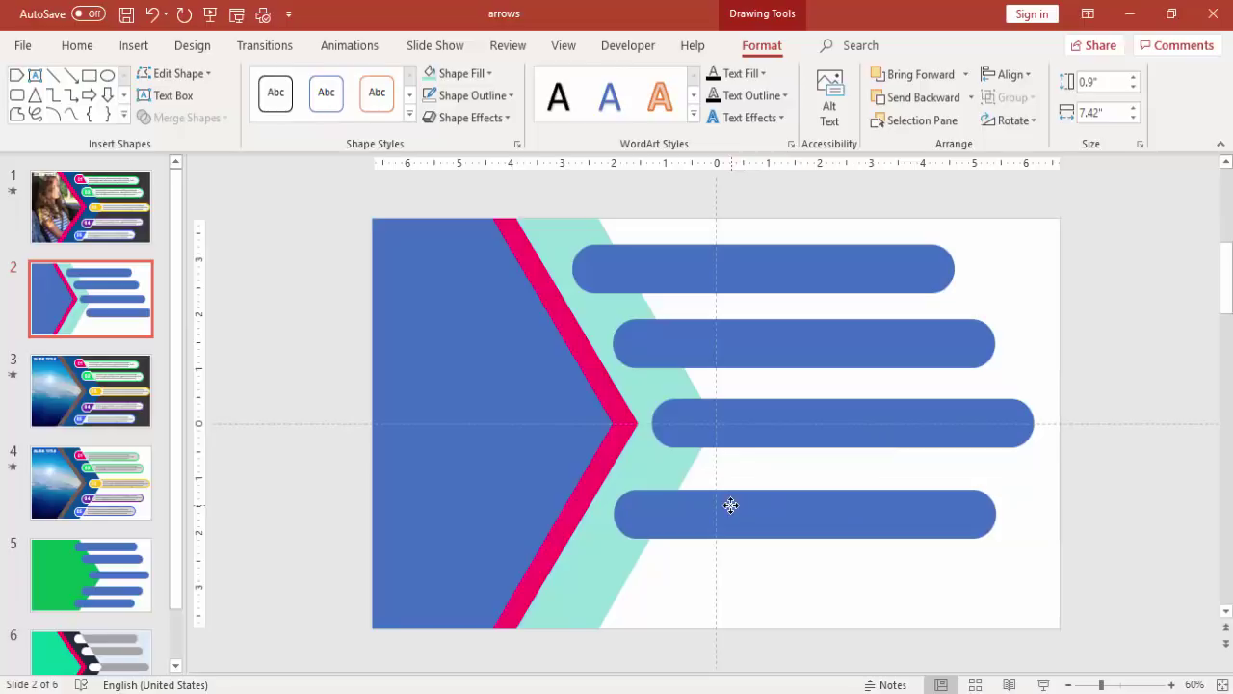
{"action": "left_click_drag", "start_coordinate": [729, 505], "coordinate": [730, 510]}
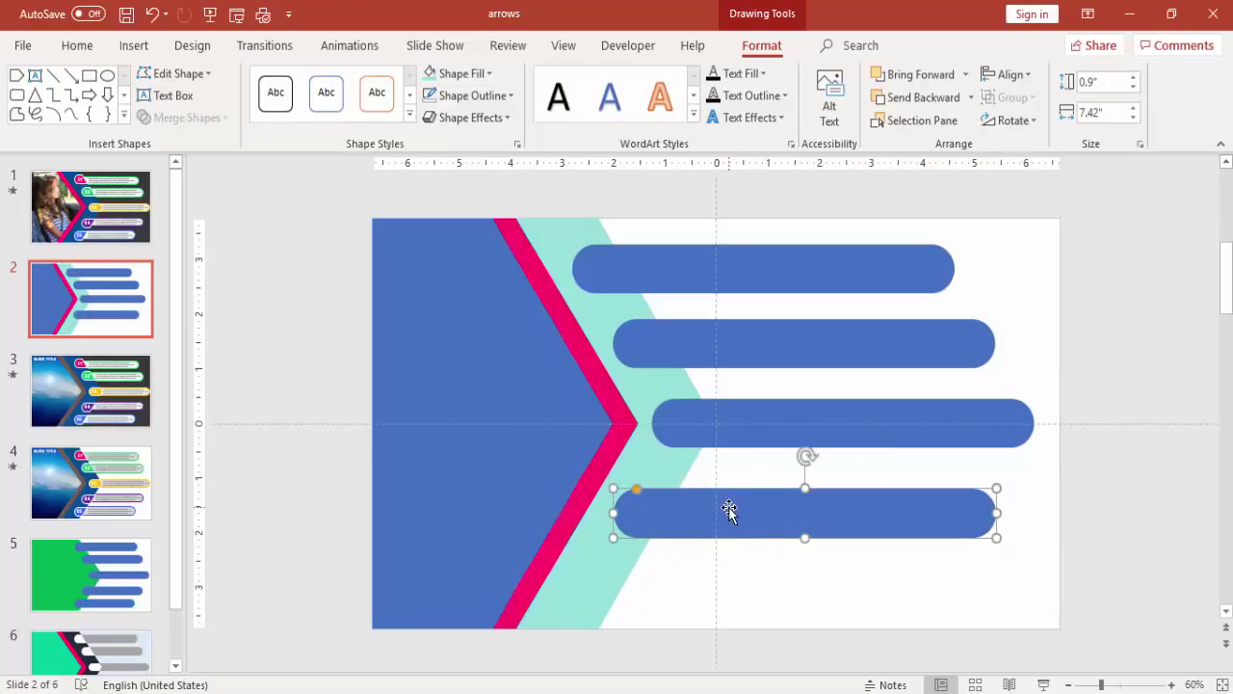
{"action": "key", "text": "ctrl+d"}
{"action": "left_click_drag", "start_coordinate": [710, 587], "coordinate": [704, 583]}
Left-align the first bar with the fifth, and the second bar with the fourth.
{"action": "left_click", "coordinate": [658, 272], "text": "shift"}
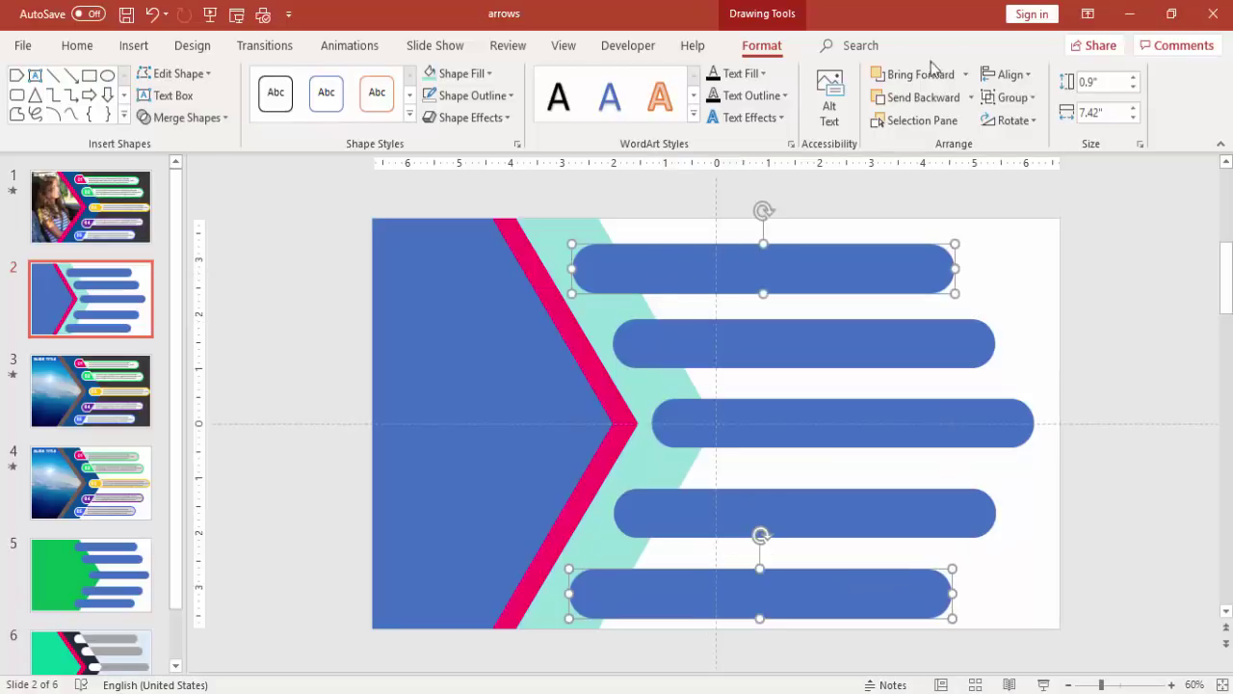
{"action": "left_click", "coordinate": [1011, 74]}
{"action": "left_click", "coordinate": [1043, 98]}
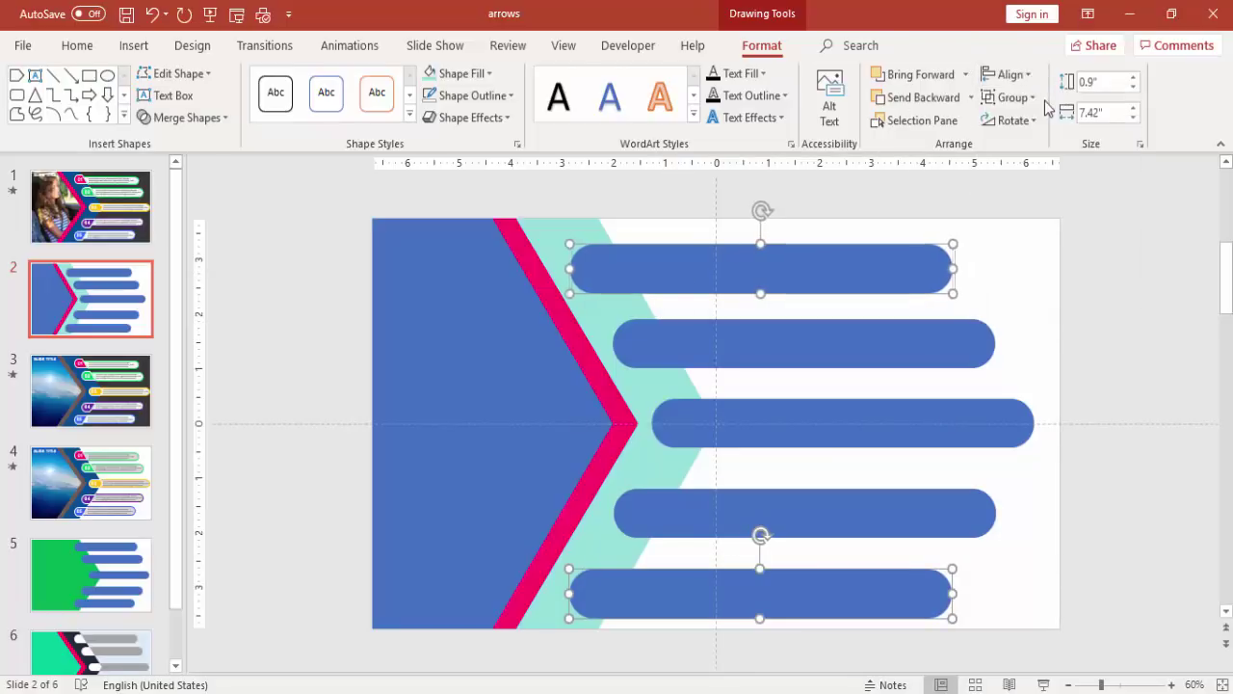
{"action": "left_click", "coordinate": [863, 358]}
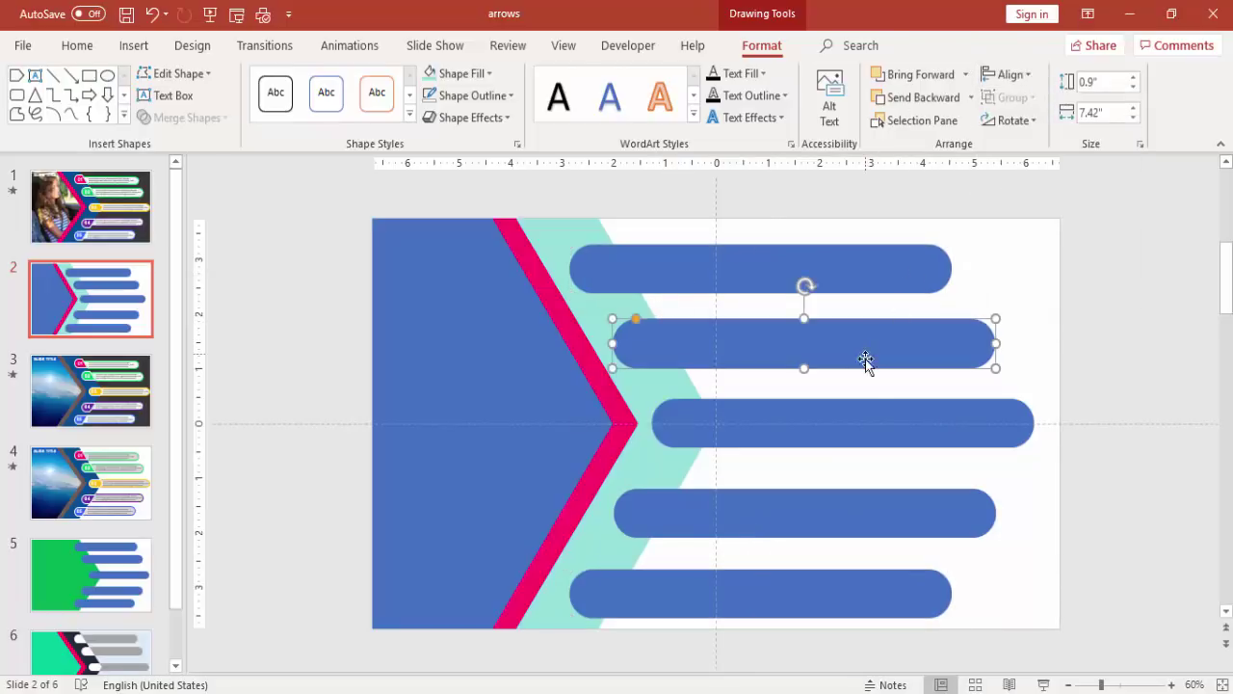
{"action": "left_click", "coordinate": [851, 503], "text": "shift"}
{"action": "left_click", "coordinate": [1005, 77]}
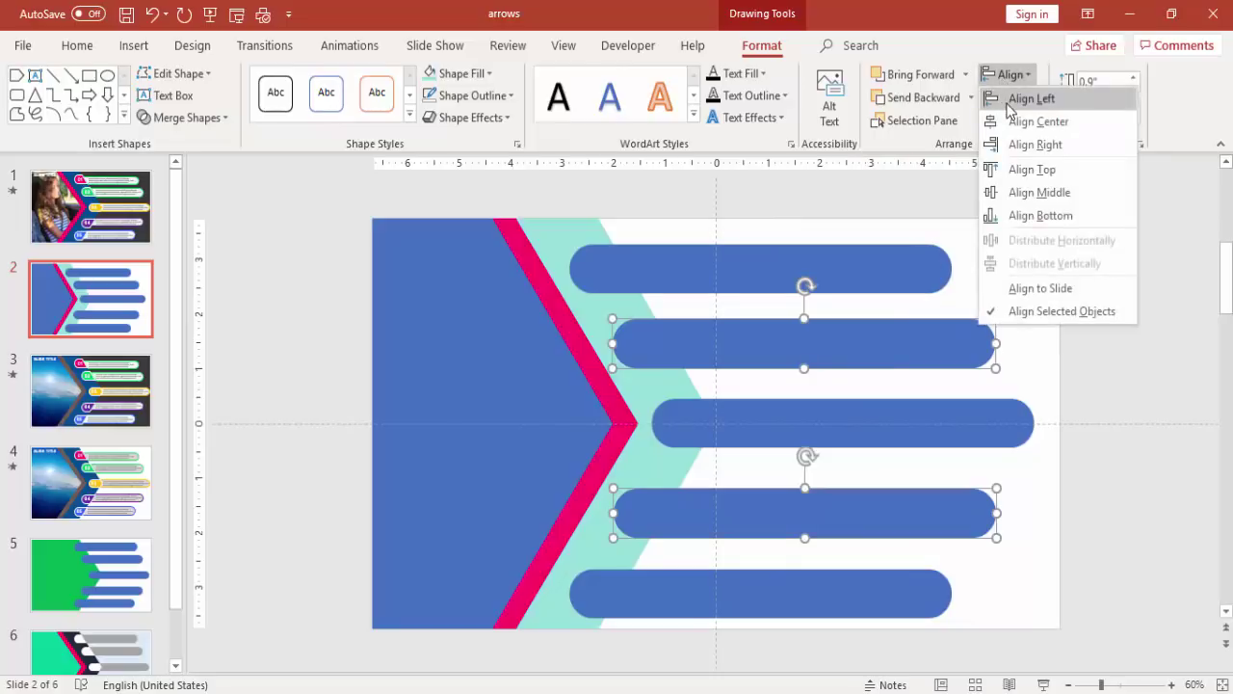
{"action": "left_click", "coordinate": [1010, 98]}
{"action": "left_click", "coordinate": [1079, 305]}
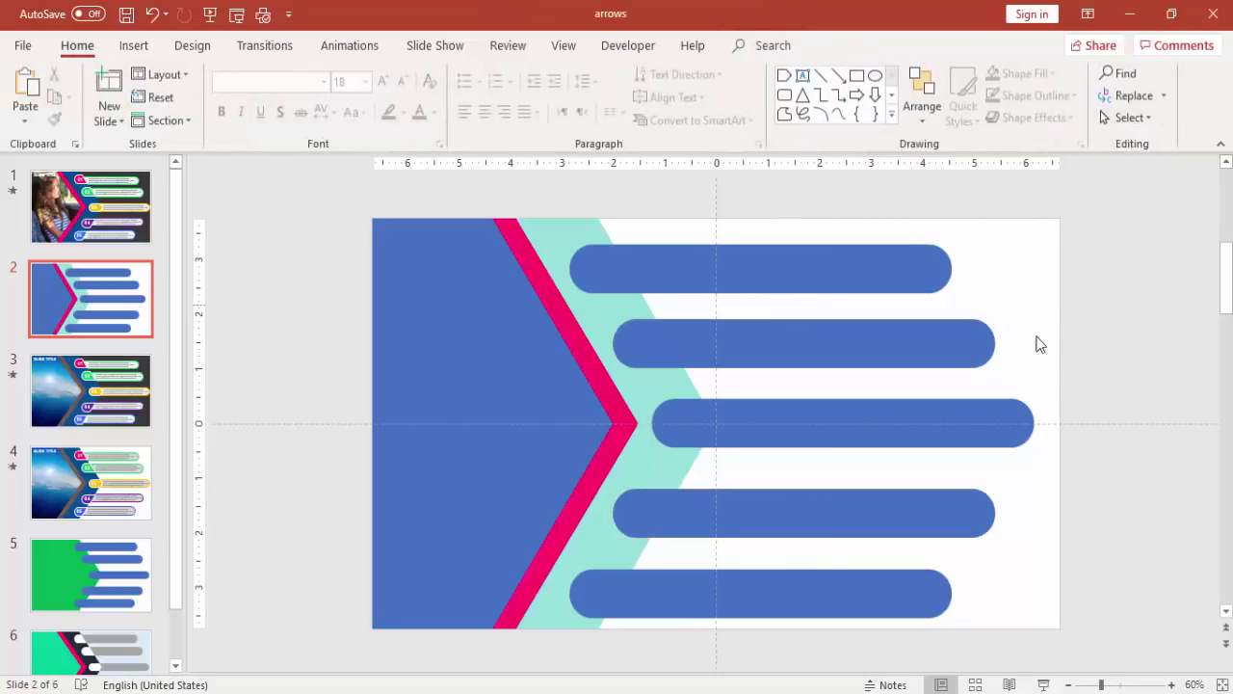
Duplicate the light teal arrow and place the copy exactly over the original.
{"action": "left_click", "coordinate": [553, 231]}
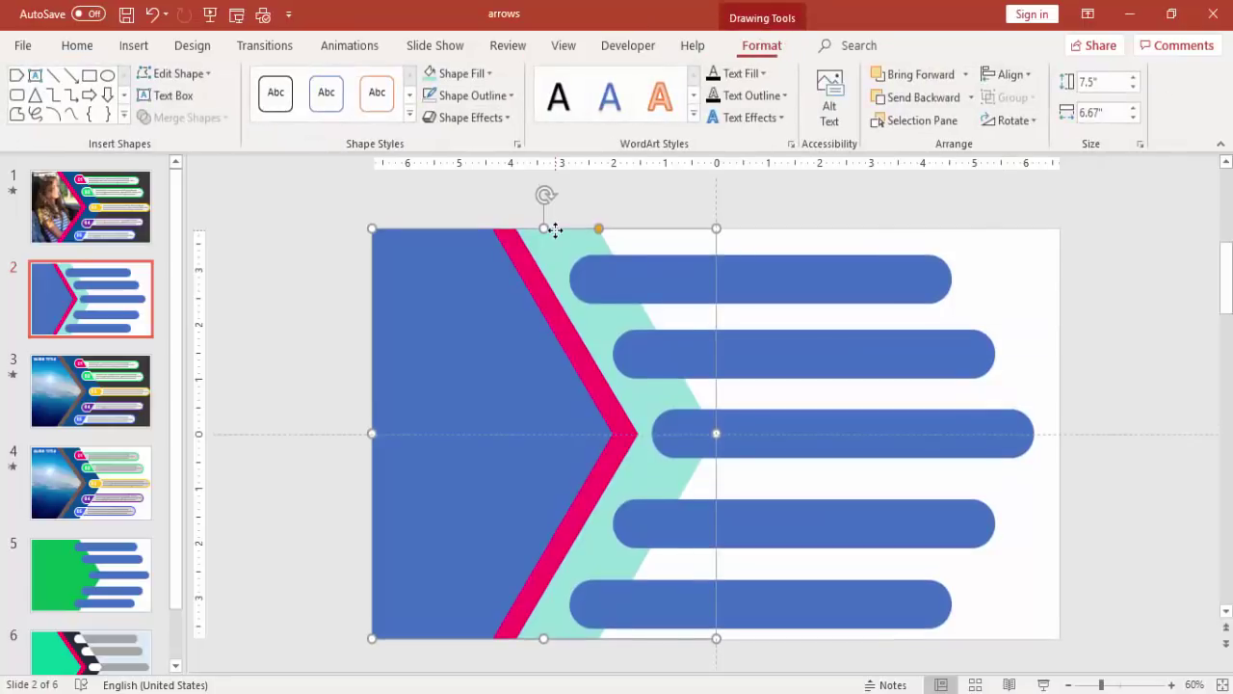
{"action": "key", "text": "ctrl+shift+["}
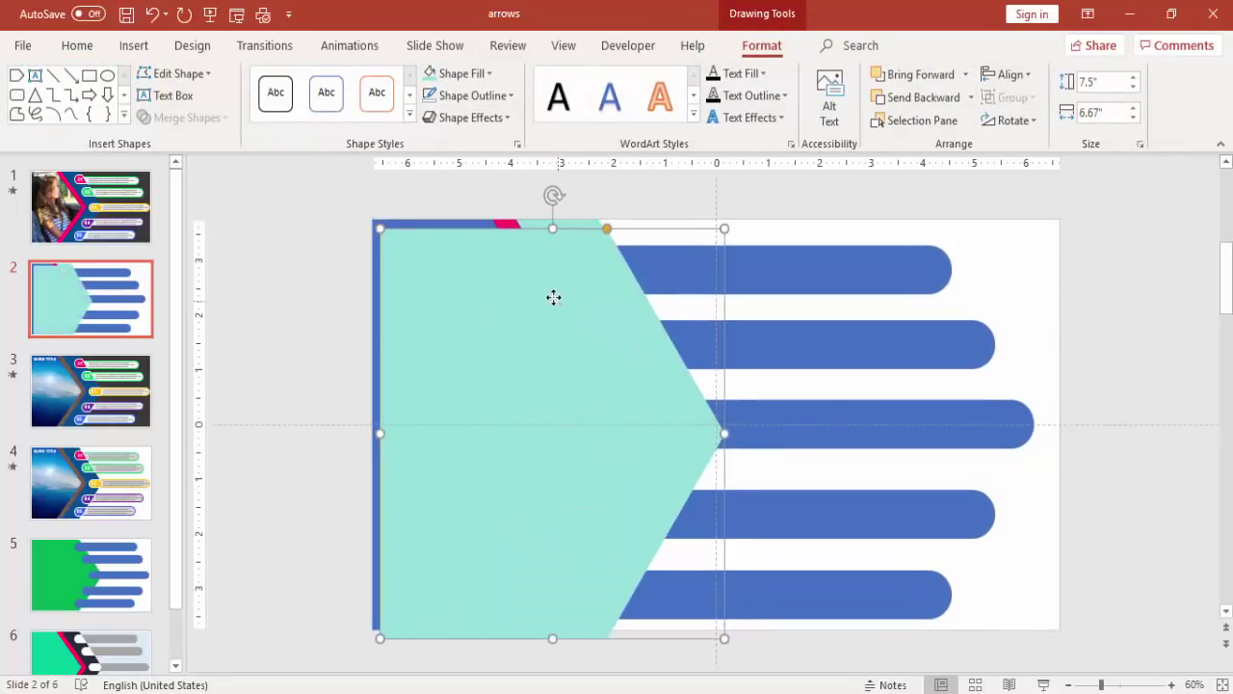
{"action": "mouse_move", "coordinate": [559, 298]}
{"action": "left_mouse_down"}
{"action": "mouse_move", "coordinate": [539, 286]}
{"action": "mouse_move", "coordinate": [552, 286]}
{"action": "left_mouse_up"}
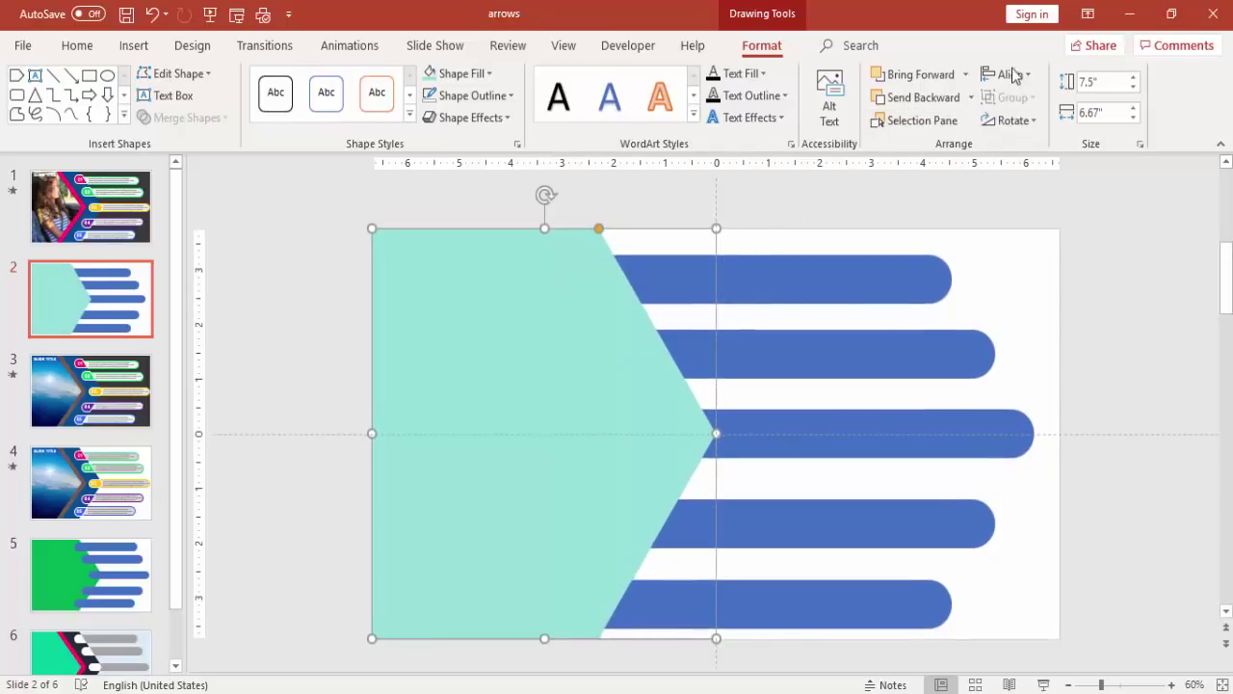
Send the duplicated teal arrow to the back, behind the other arrows and the rounded bars.
{"action": "left_click", "coordinate": [966, 81]}
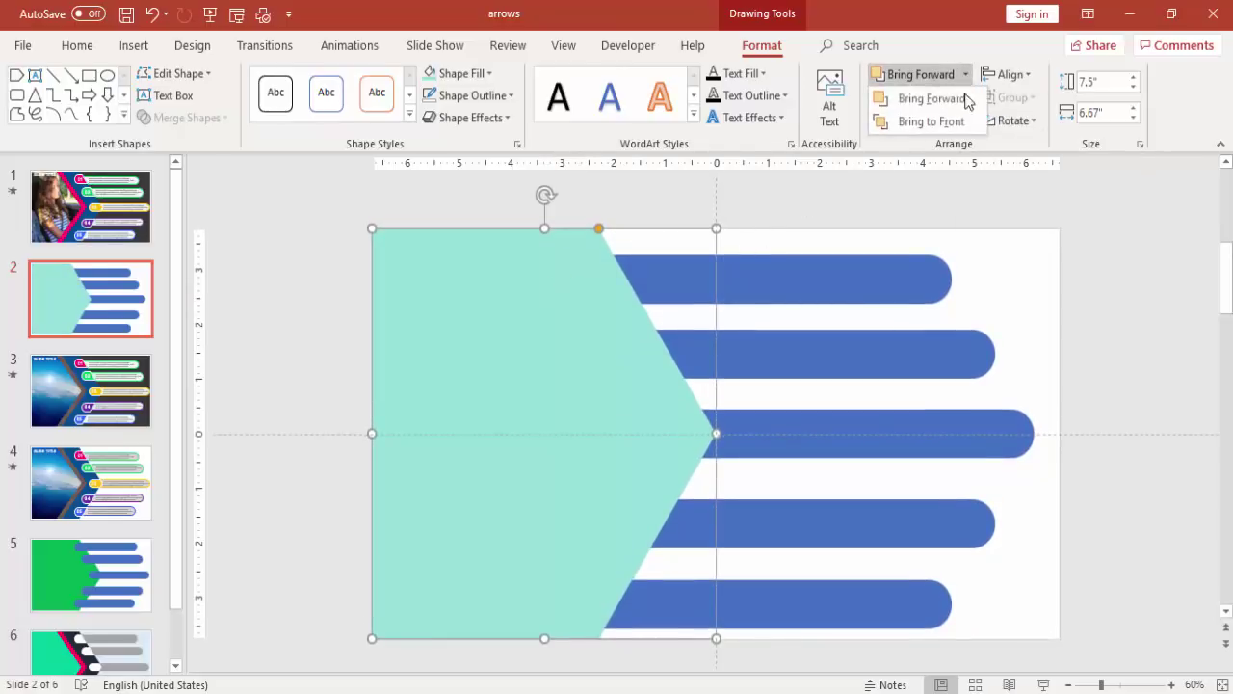
{"action": "left_click", "coordinate": [957, 121]}
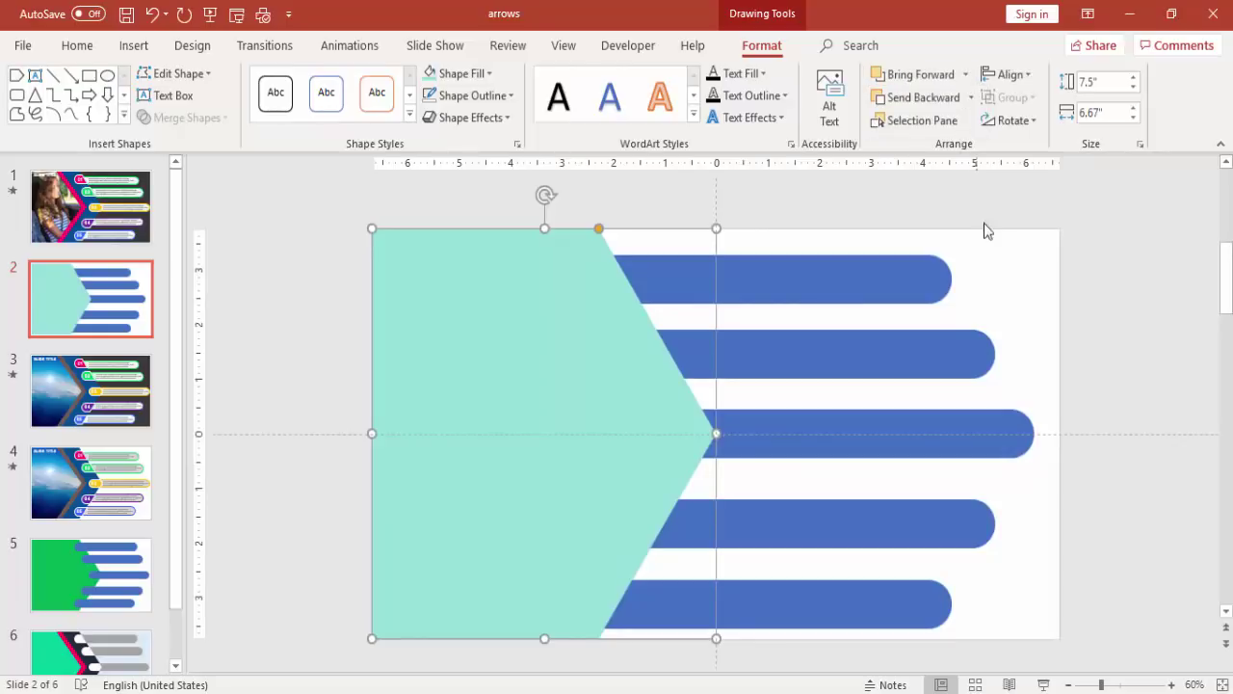
{"action": "left_click", "coordinate": [971, 98]}
{"action": "left_click", "coordinate": [966, 144]}
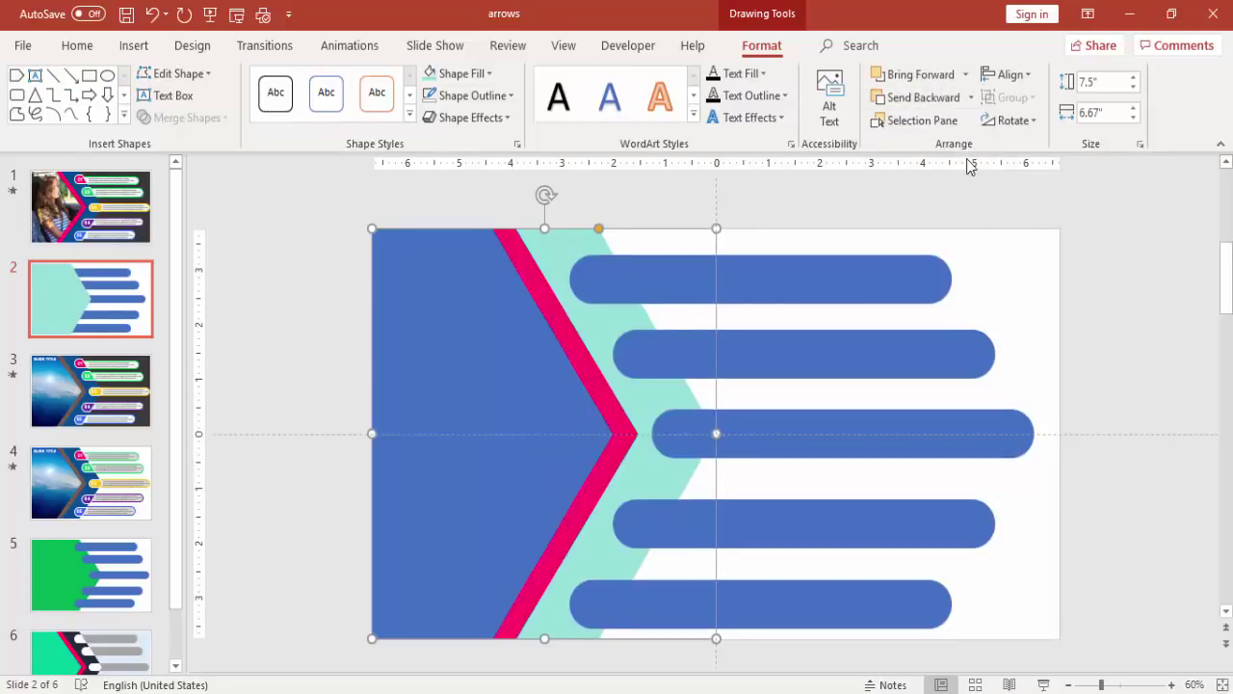
{"action": "left_click", "coordinate": [1083, 242]}
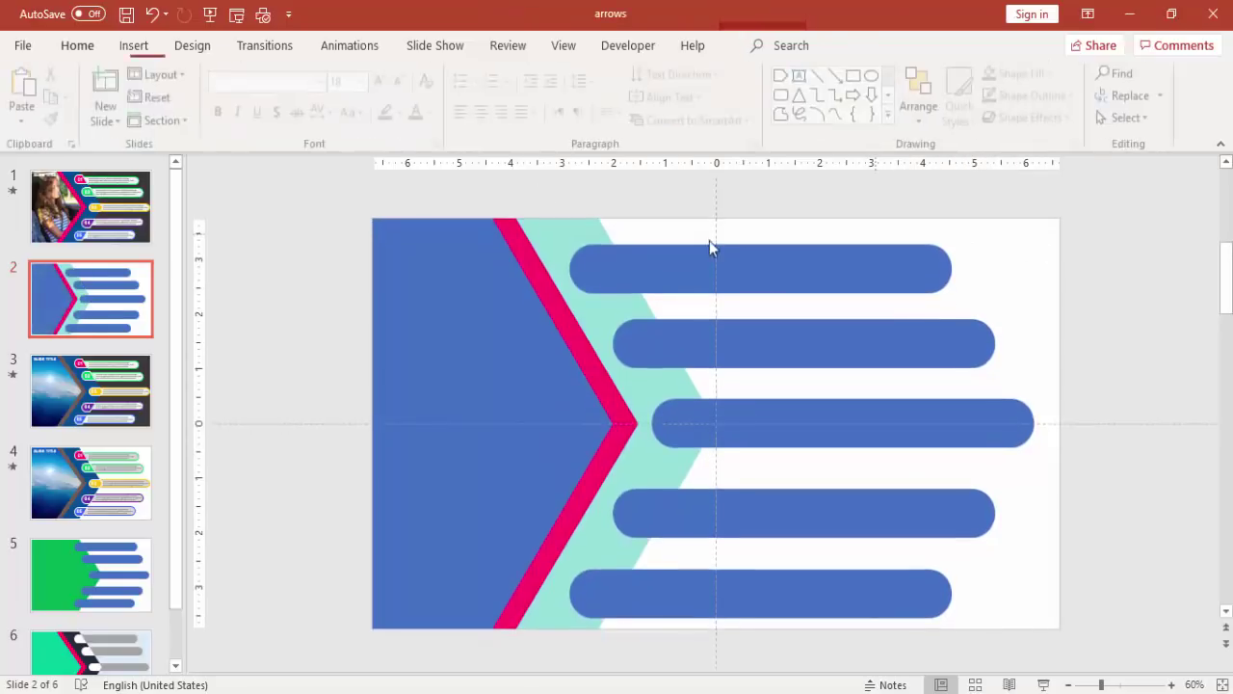
Split the upper teal arrow and all five rounded bars where they overlap, using the Fragment shape merge.
{"action": "left_click", "coordinate": [564, 236]}
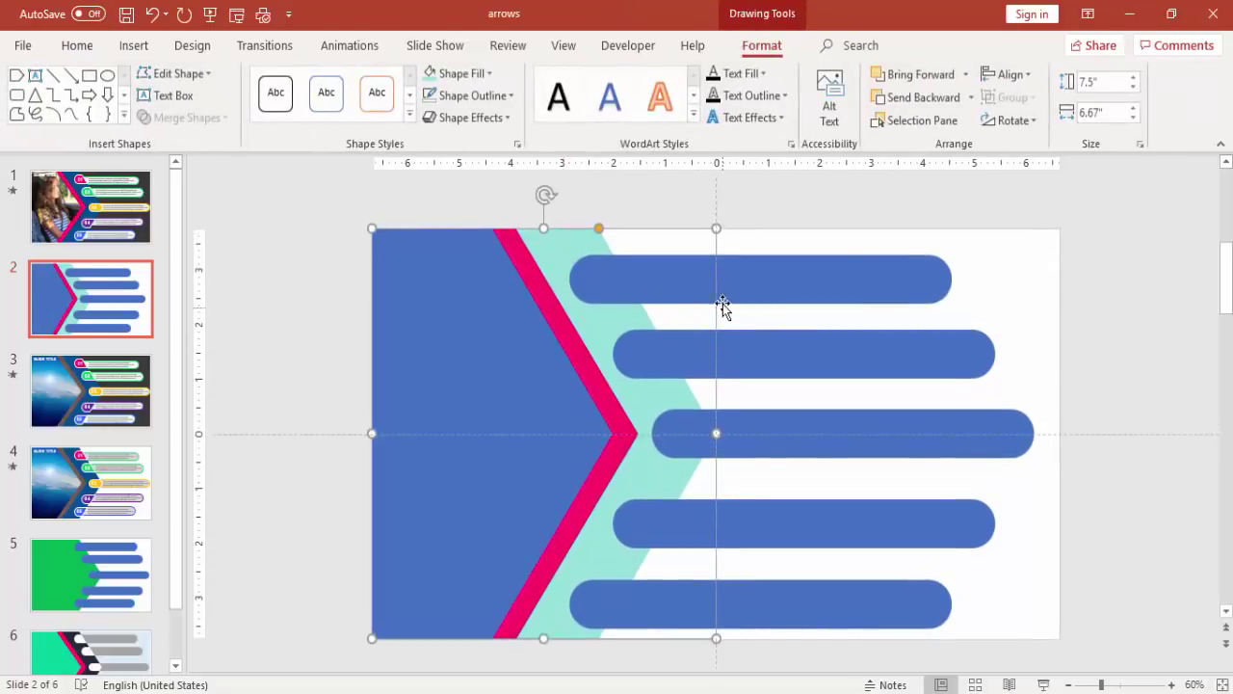
{"action": "left_click", "coordinate": [762, 275]}
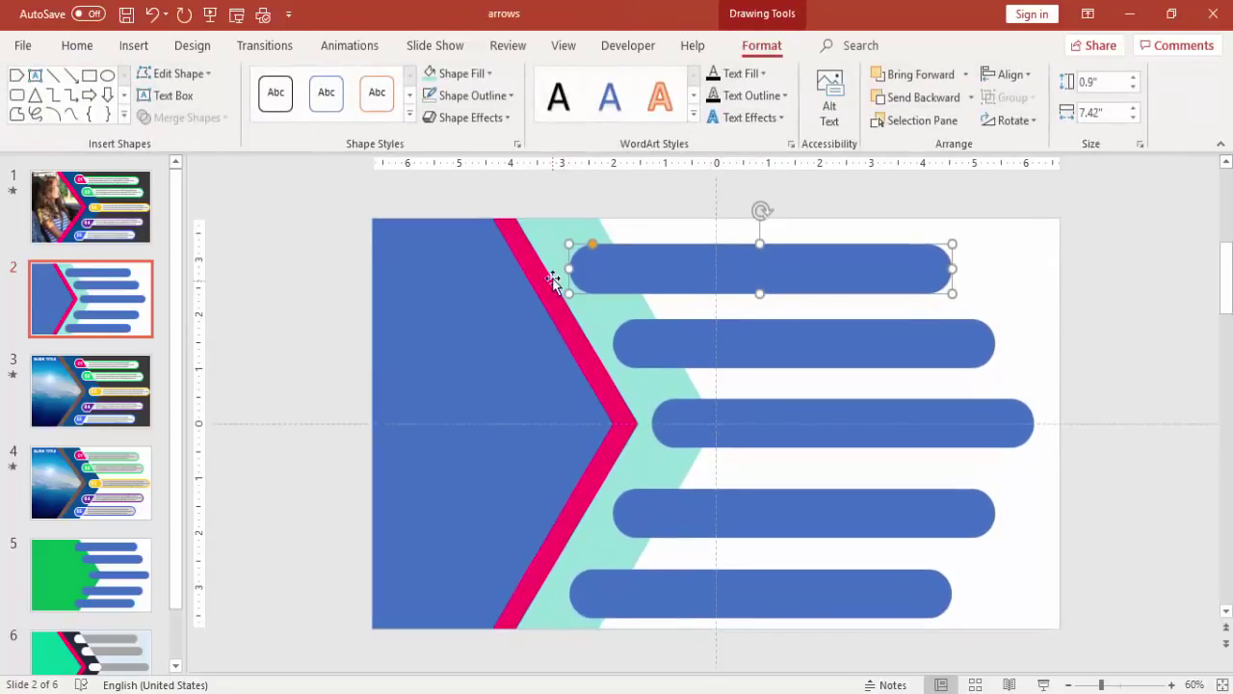
{"action": "left_click", "coordinate": [572, 235]}
{"action": "left_click", "coordinate": [795, 281]}
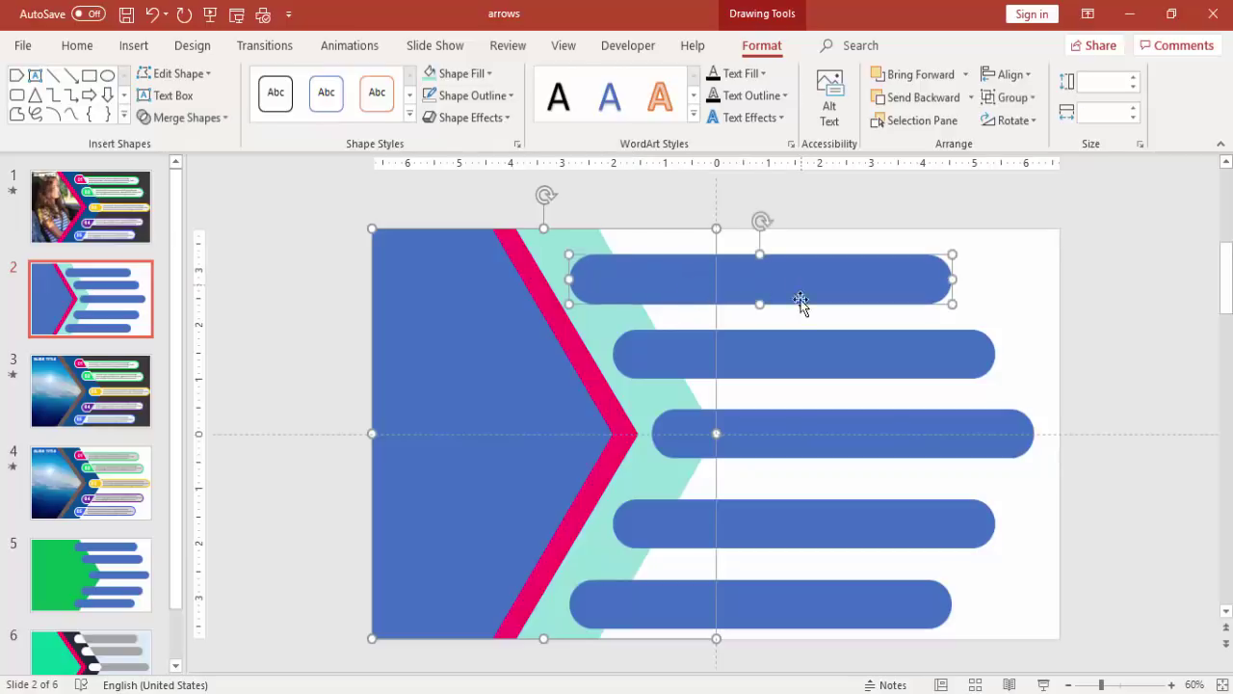
{"action": "left_click", "coordinate": [806, 356], "text": "shift"}
{"action": "left_click", "coordinate": [811, 421], "text": "shift"}
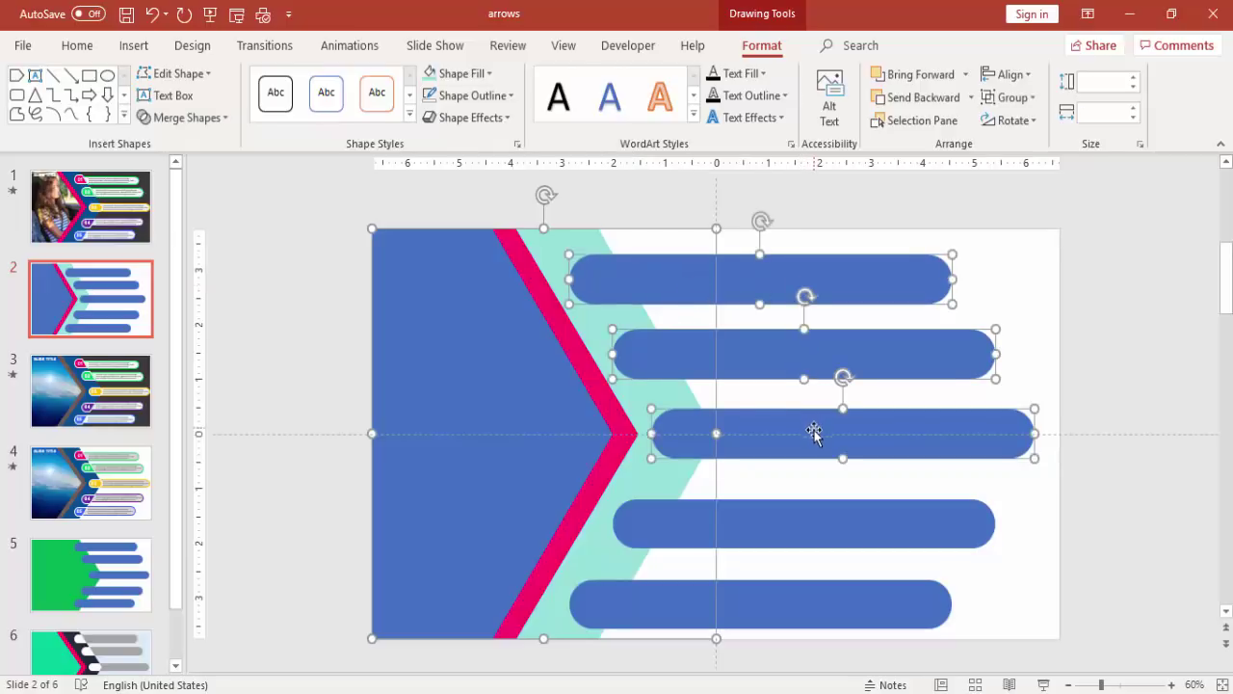
{"action": "left_click", "coordinate": [806, 504], "text": "shift"}
{"action": "left_click", "coordinate": [792, 595], "text": "shift"}
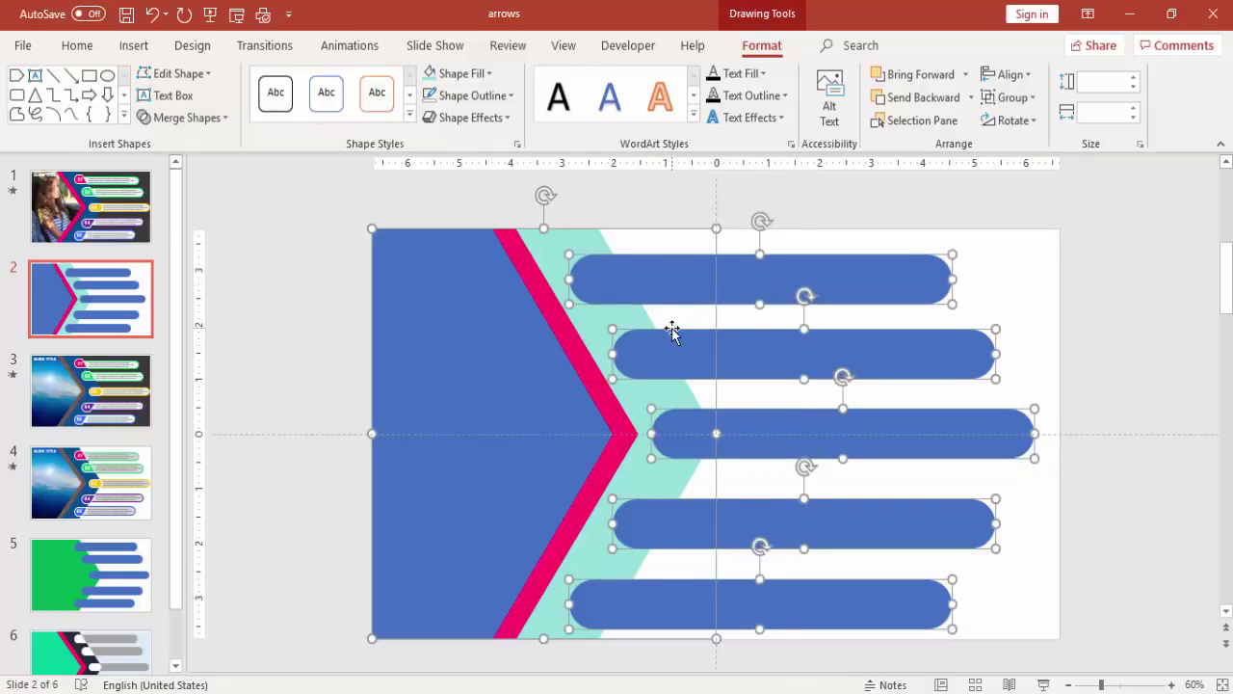
{"action": "left_click", "coordinate": [183, 118]}
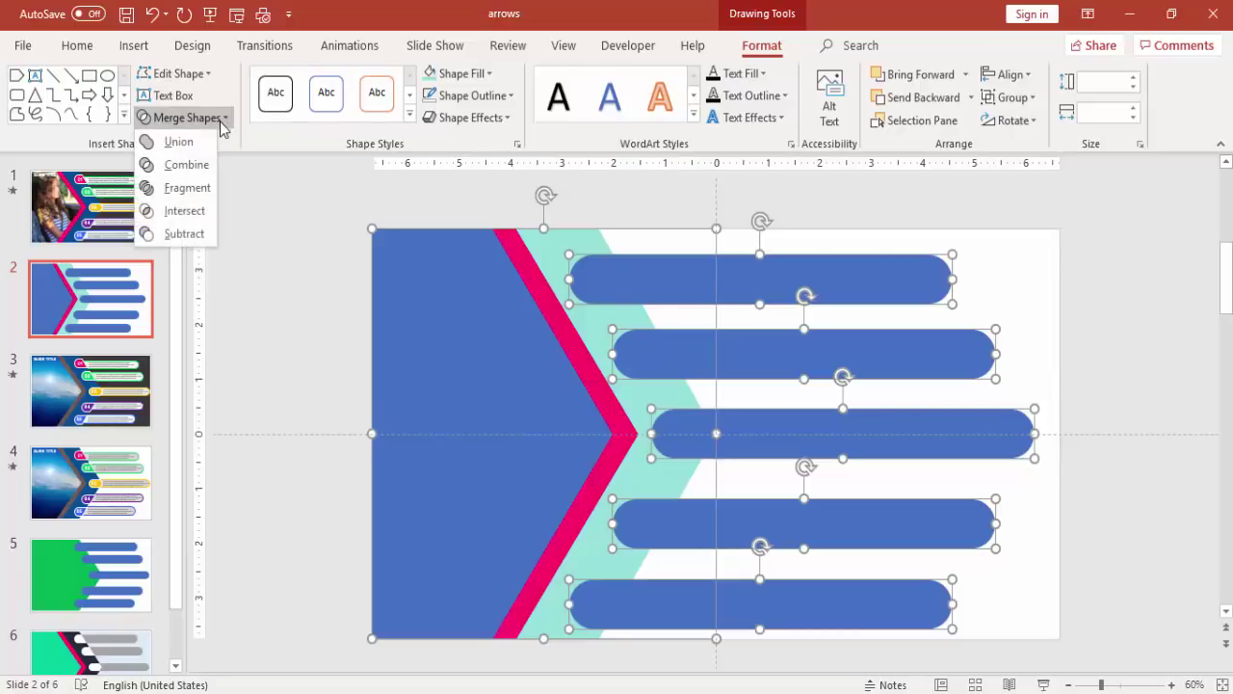
{"action": "left_click", "coordinate": [202, 187]}
{"action": "left_click", "coordinate": [1100, 242]}
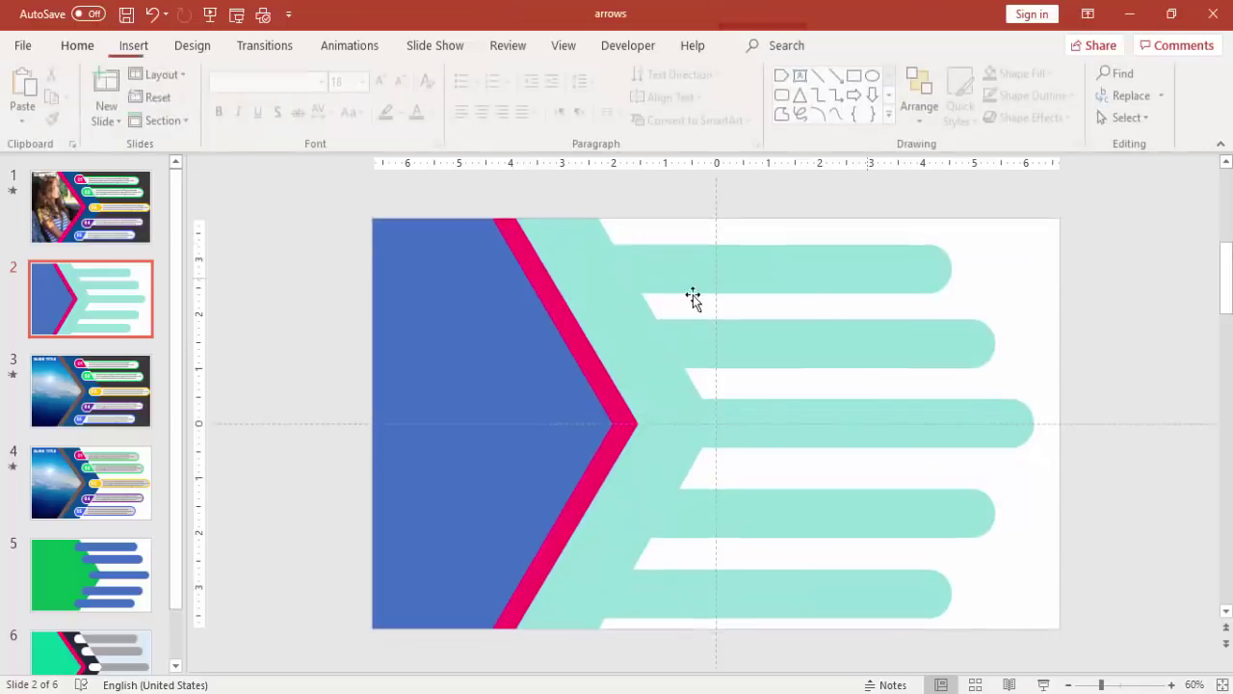
Fill the piece where the first bar overlaps the arrow bright green, and the second bar's overlap piece dark blue.
{"action": "left_click", "coordinate": [588, 268]}
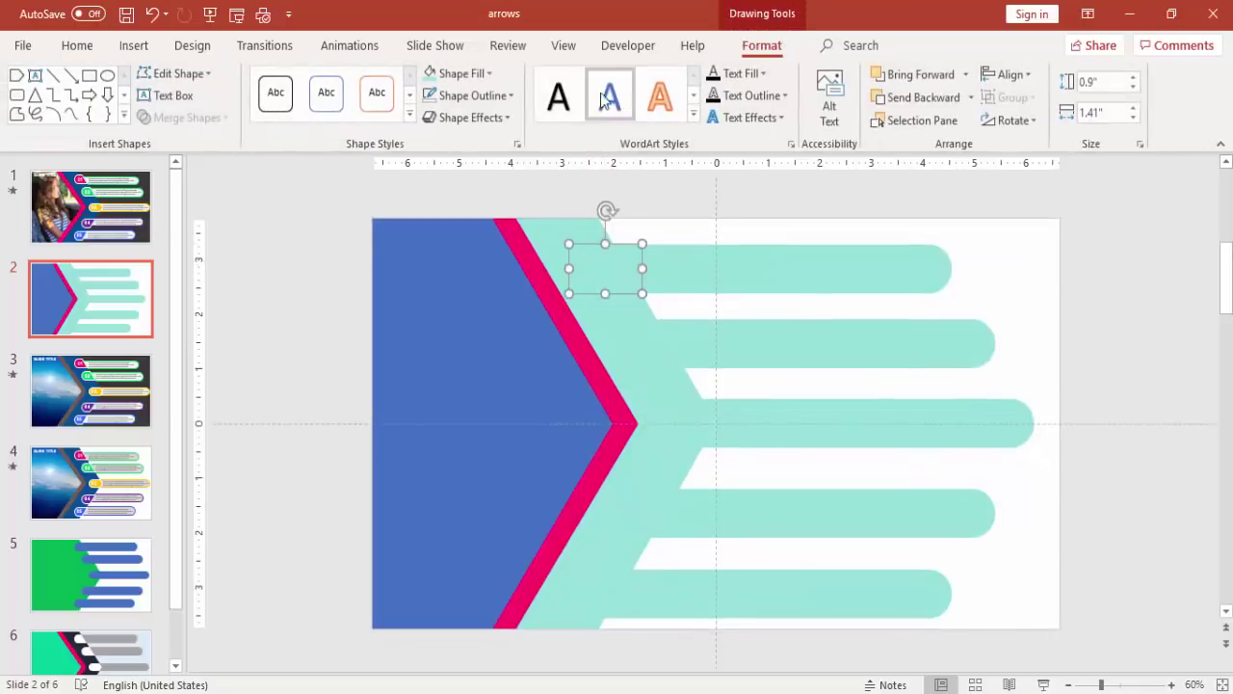
{"action": "left_click", "coordinate": [479, 73]}
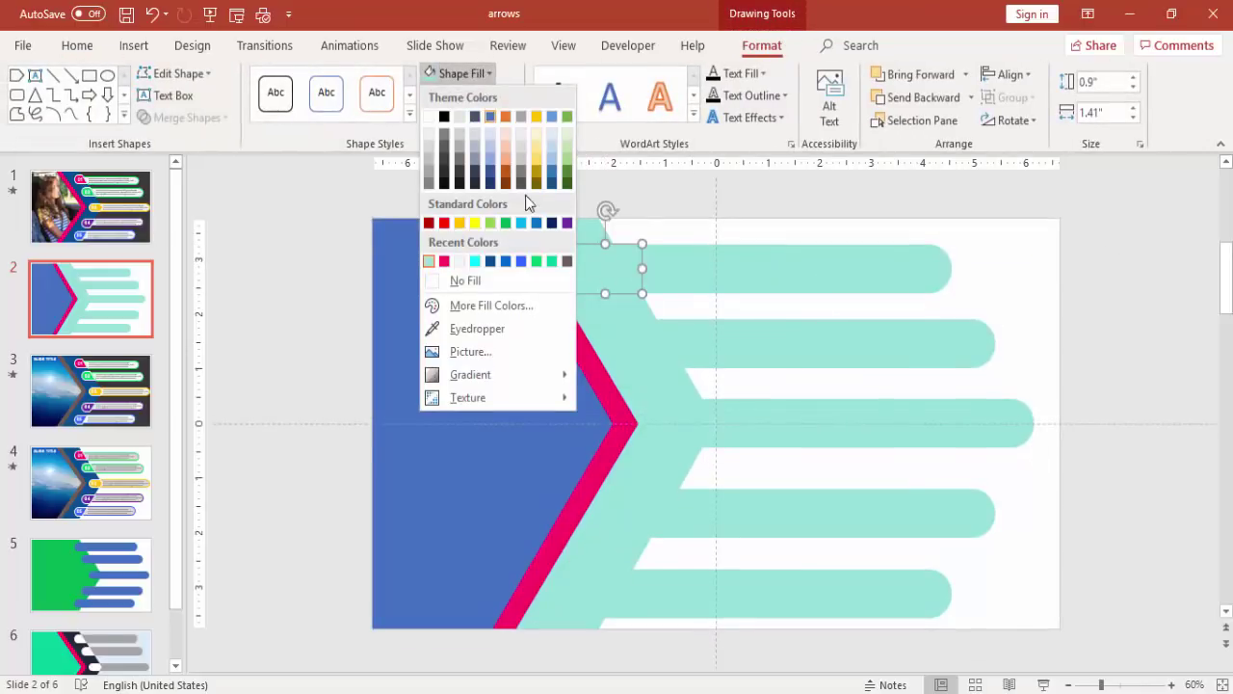
{"action": "left_click", "coordinate": [554, 261]}
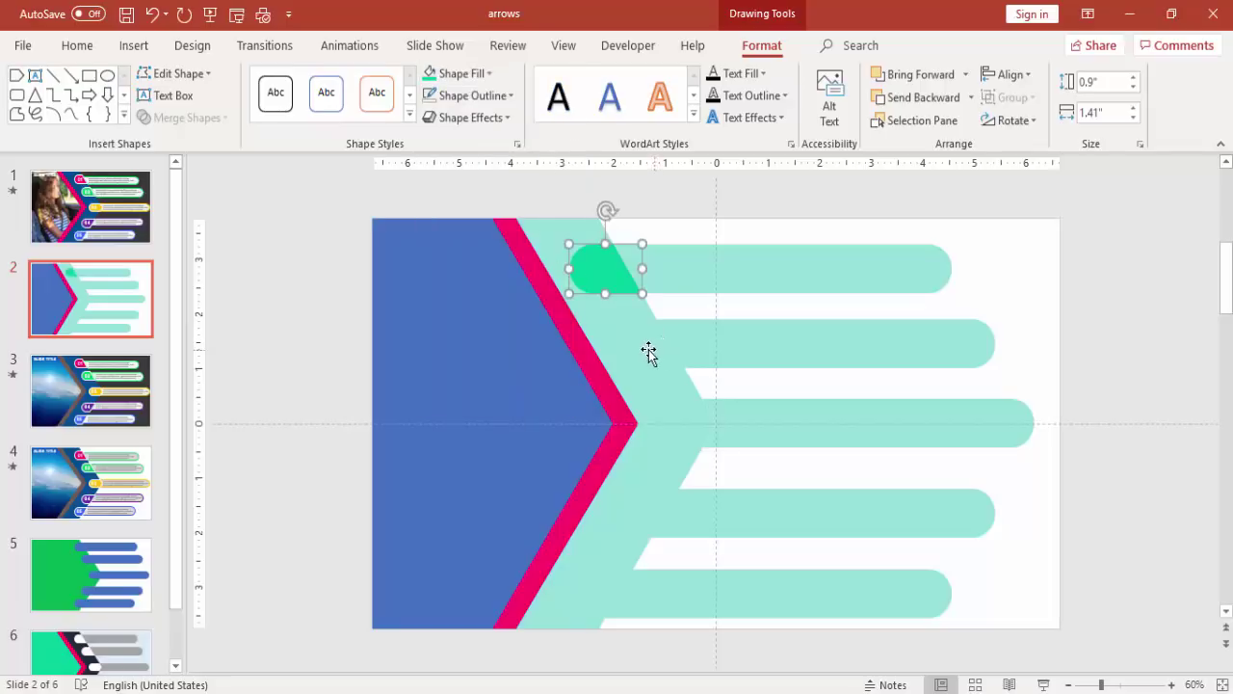
{"action": "left_click", "coordinate": [649, 347]}
{"action": "left_click", "coordinate": [464, 83]}
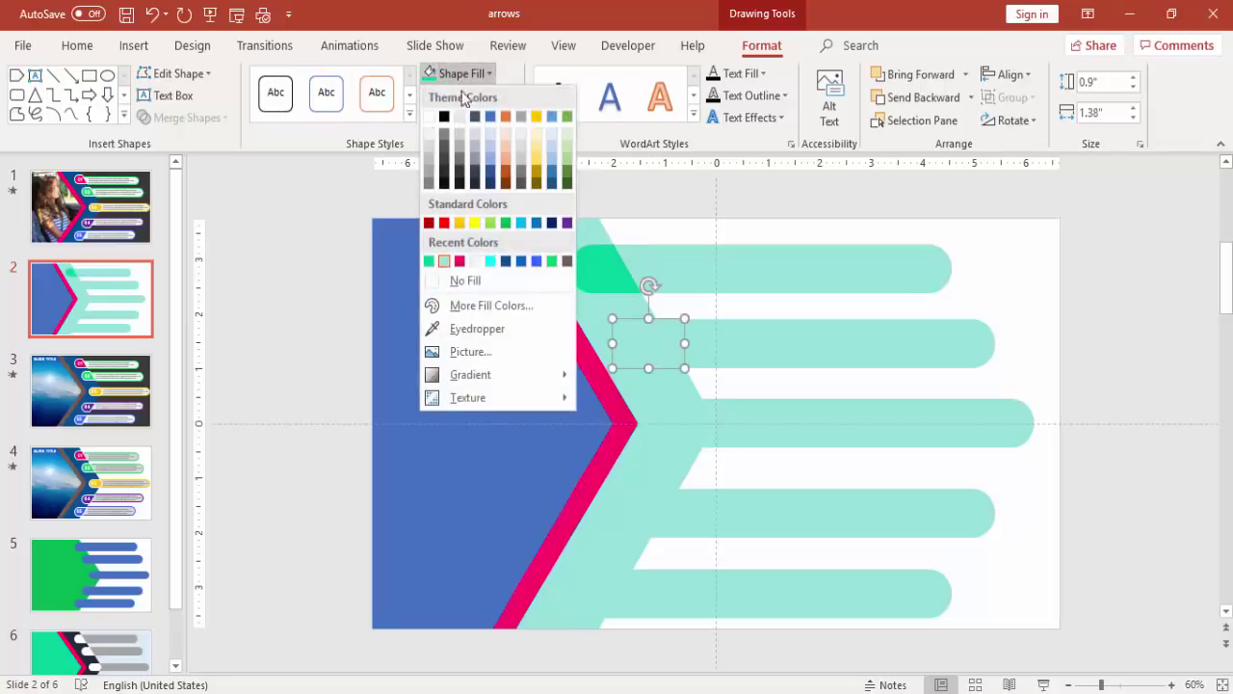
{"action": "left_click", "coordinate": [505, 260]}
Fill the third bar's overlap piece gold and the fourth bar's overlap piece dark brownish grey.
{"action": "left_click", "coordinate": [664, 410]}
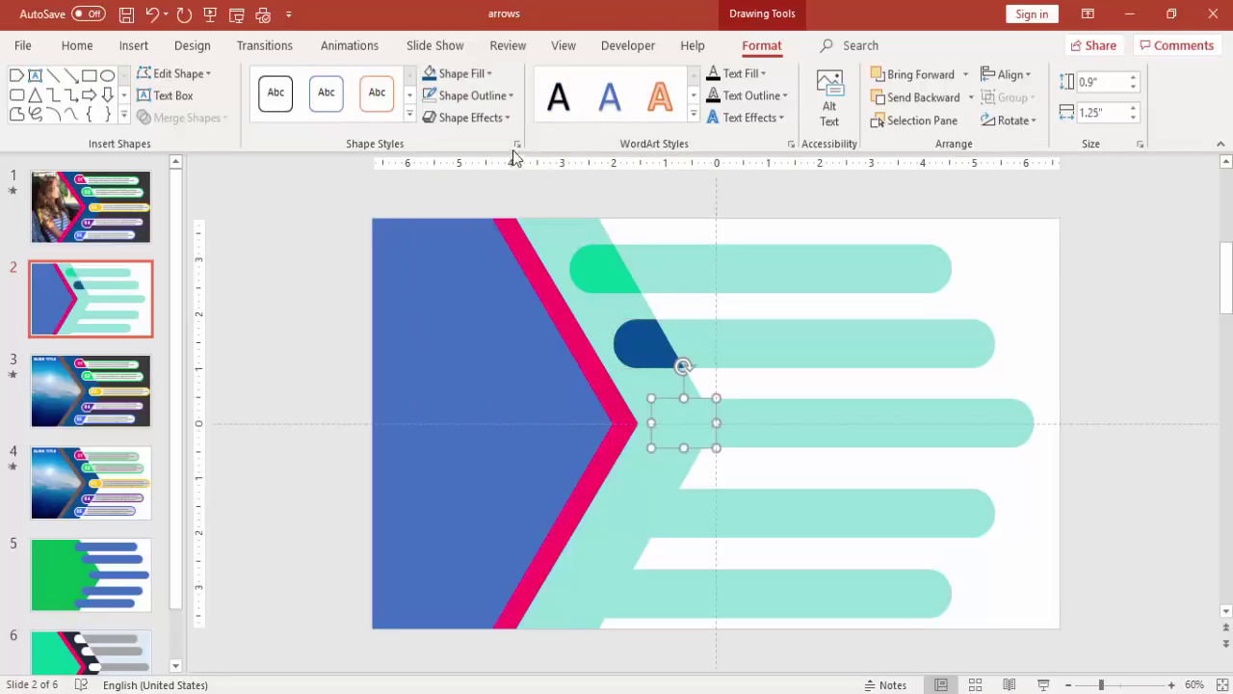
{"action": "left_click", "coordinate": [460, 74]}
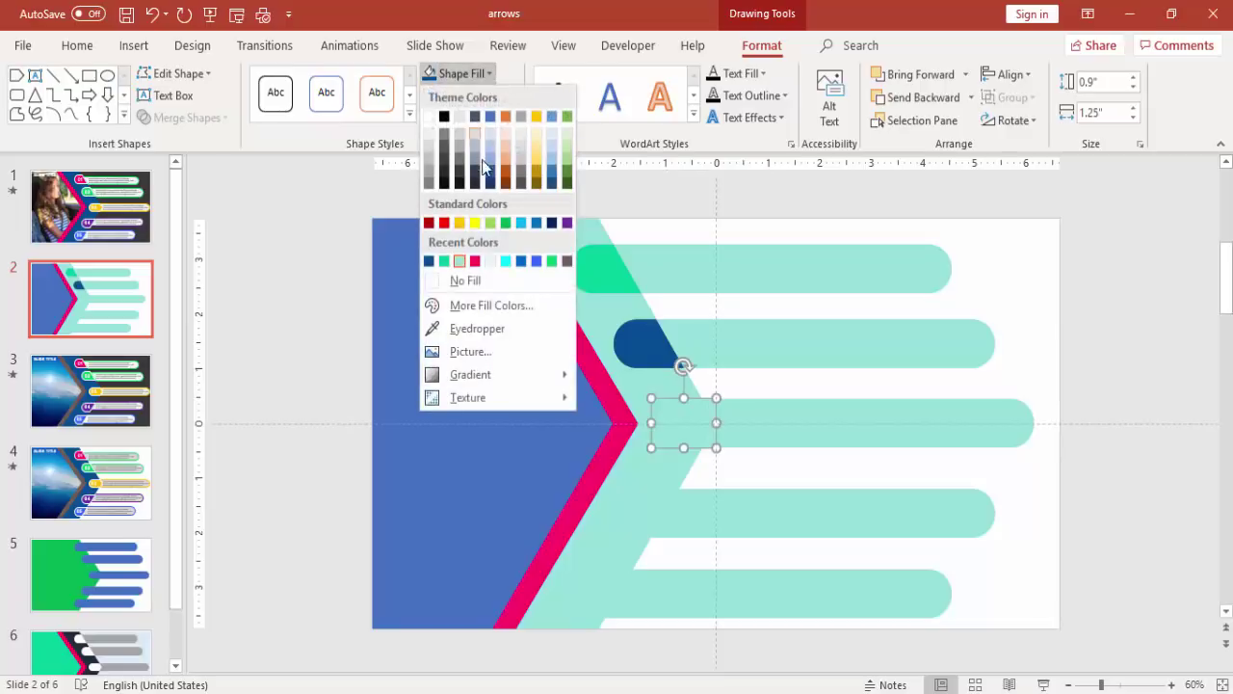
{"action": "left_click", "coordinate": [459, 223]}
{"action": "left_click", "coordinate": [654, 505]}
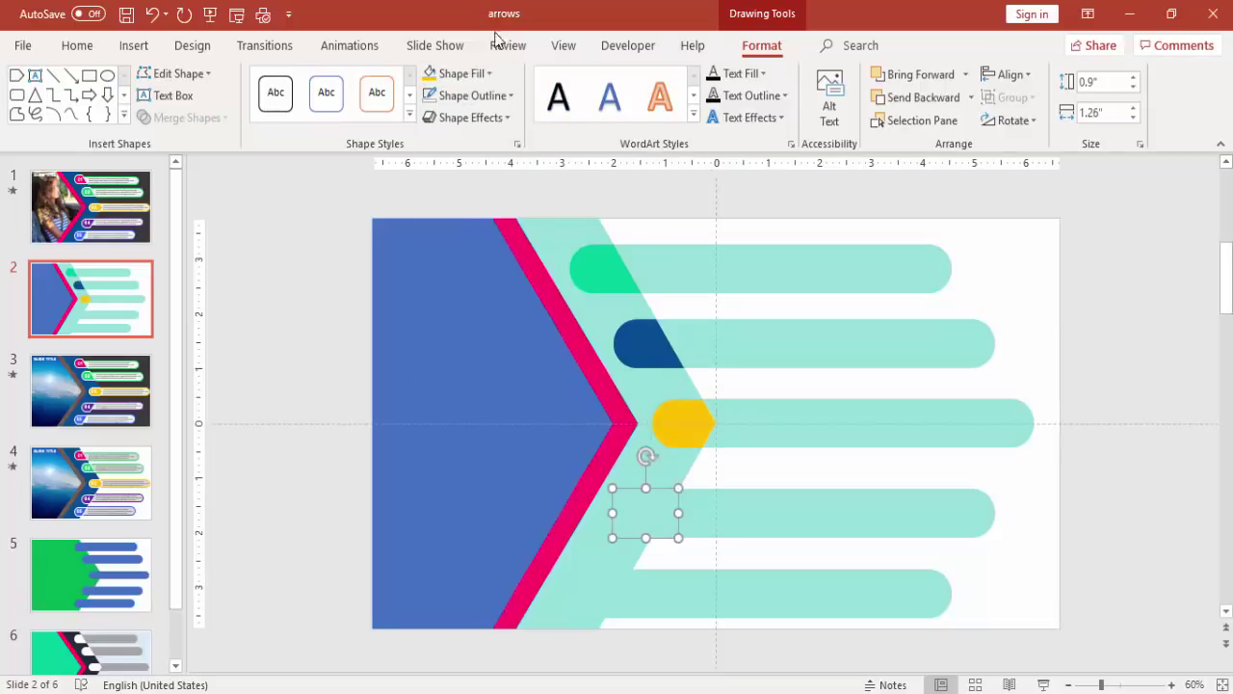
{"action": "left_click", "coordinate": [463, 73]}
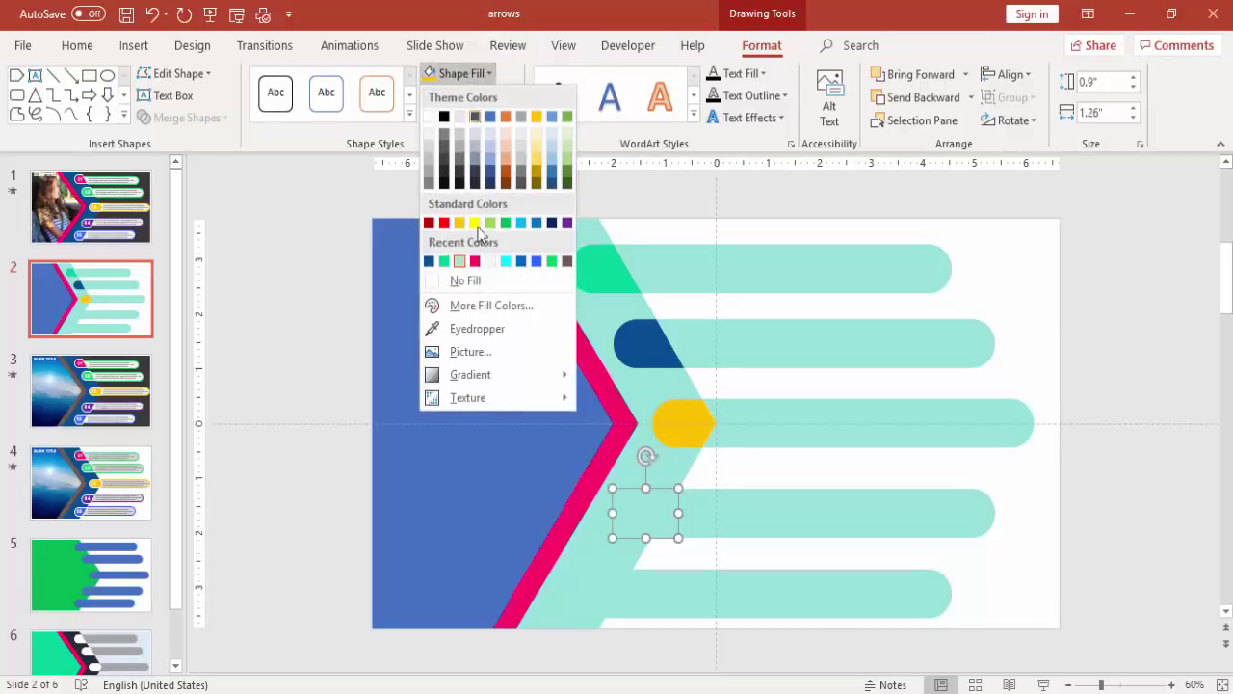
{"action": "left_click", "coordinate": [566, 261]}
Fill the piece where the fifth bar overlaps the teal arrow with purple.
{"action": "left_click", "coordinate": [587, 585]}
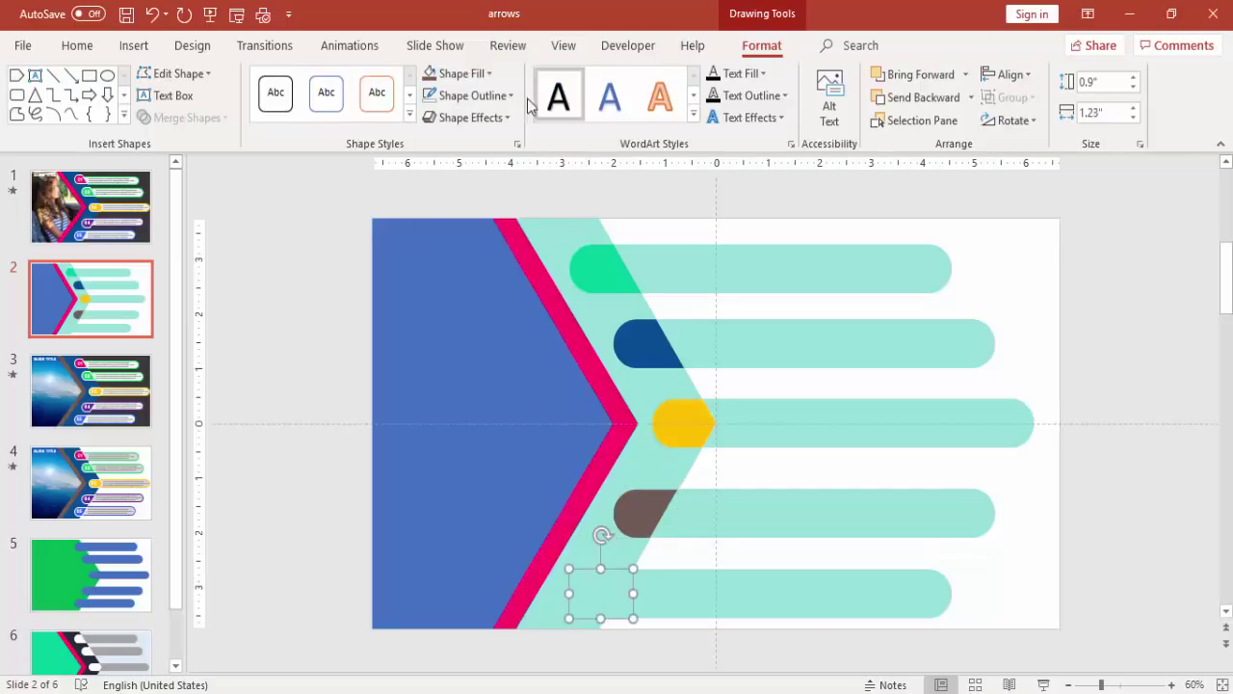
{"action": "left_click", "coordinate": [462, 73]}
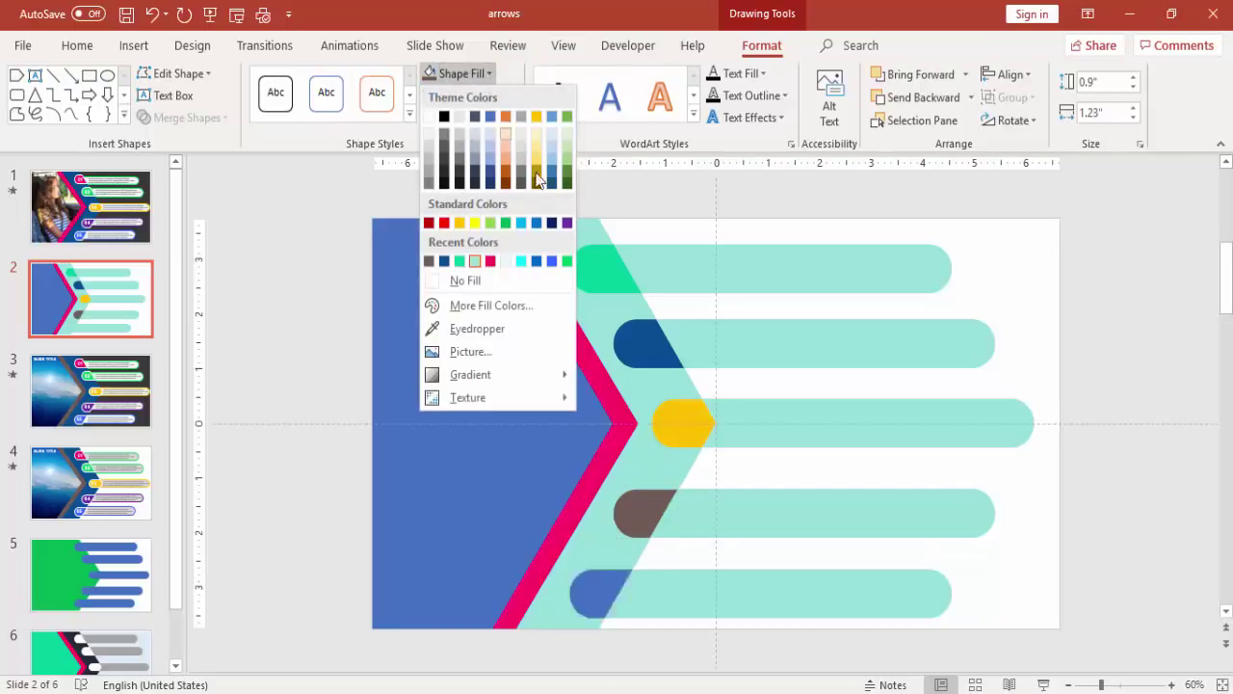
{"action": "left_click", "coordinate": [568, 223]}
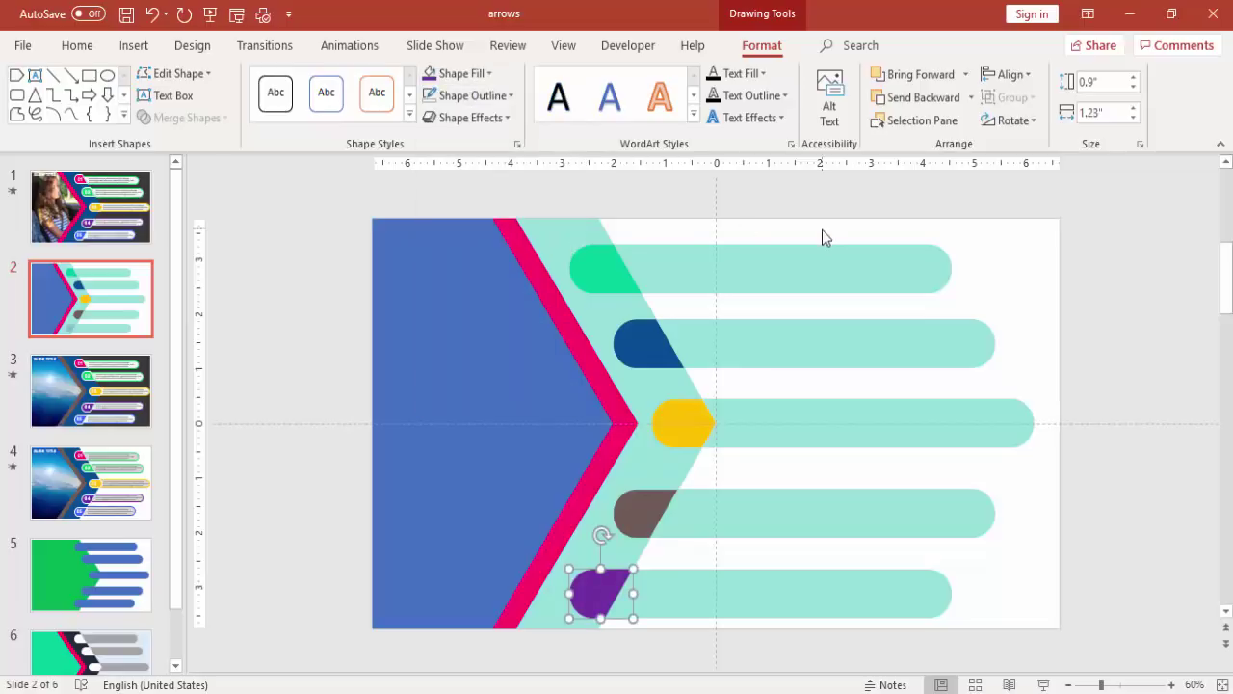
Set the slide background to a solid dark brownish grey from the recent colours.
{"action": "left_click", "coordinate": [1002, 275]}
{"action": "right_click", "coordinate": [1002, 275]}
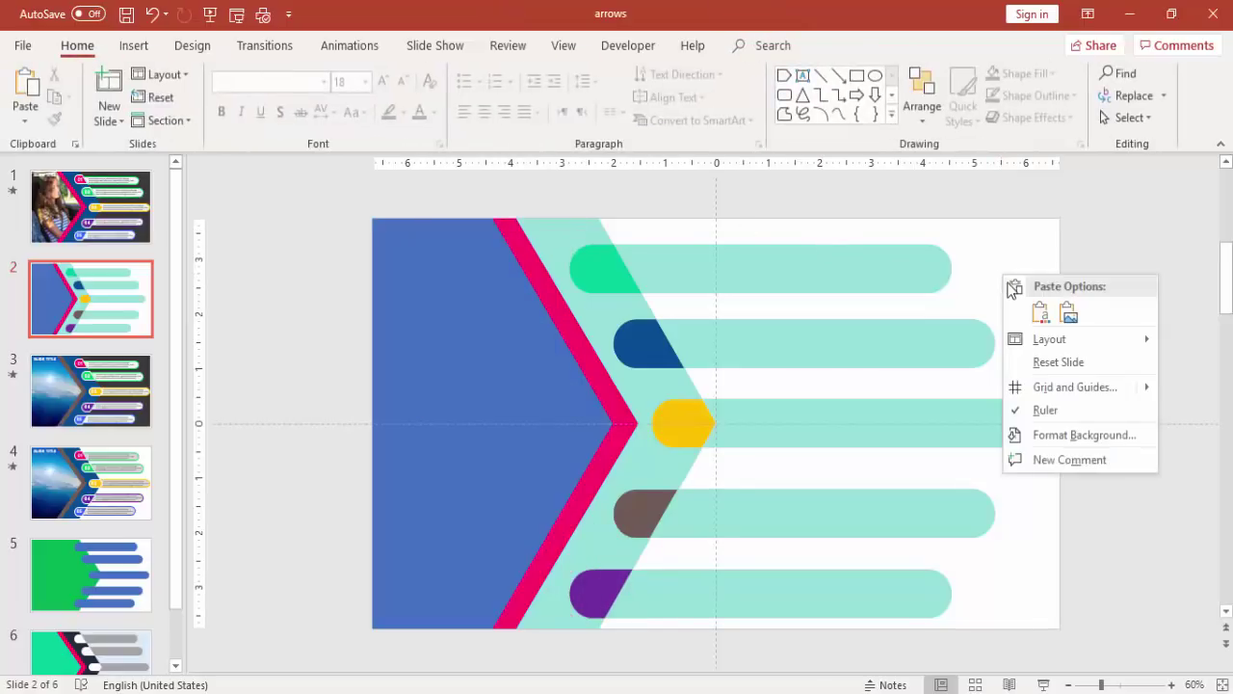
{"action": "left_click", "coordinate": [1098, 433]}
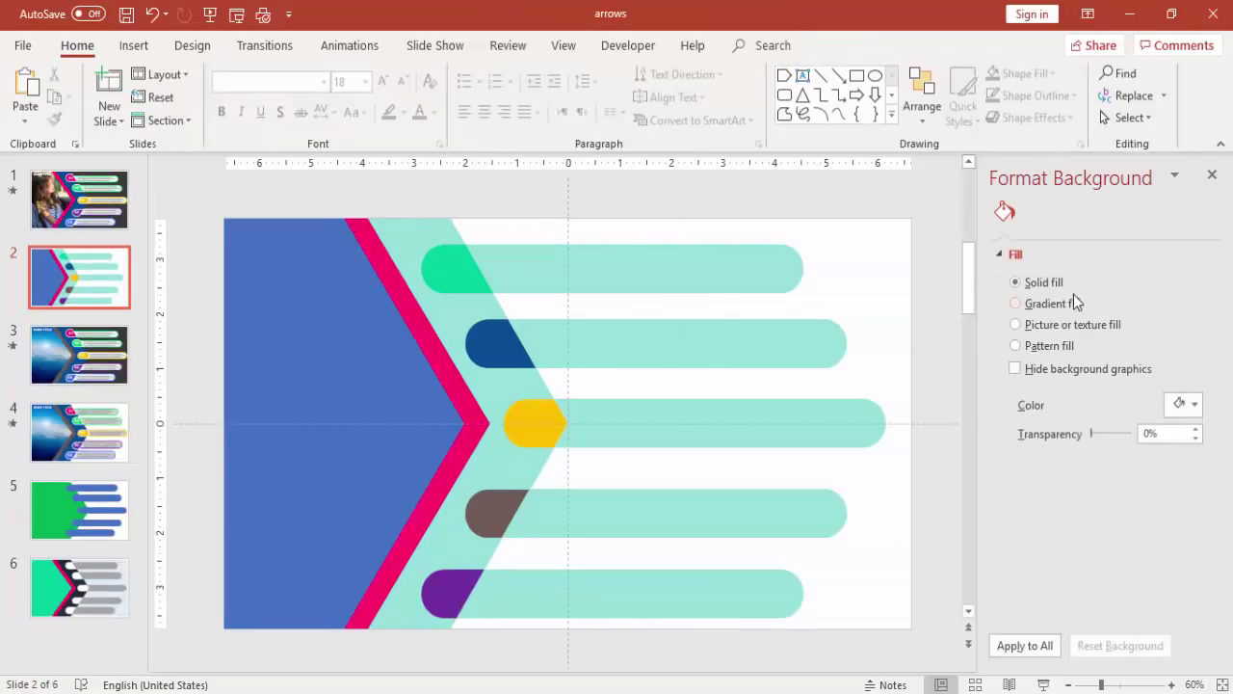
{"action": "left_click", "coordinate": [1185, 404]}
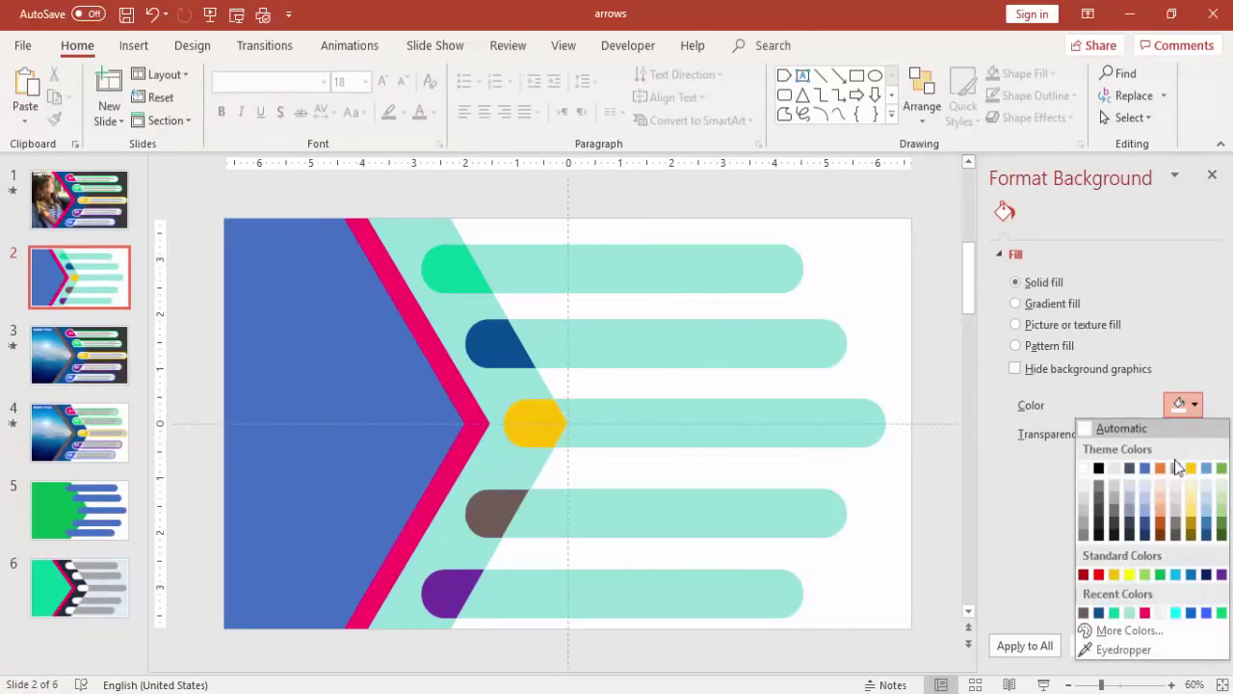
{"action": "left_click", "coordinate": [1084, 613]}
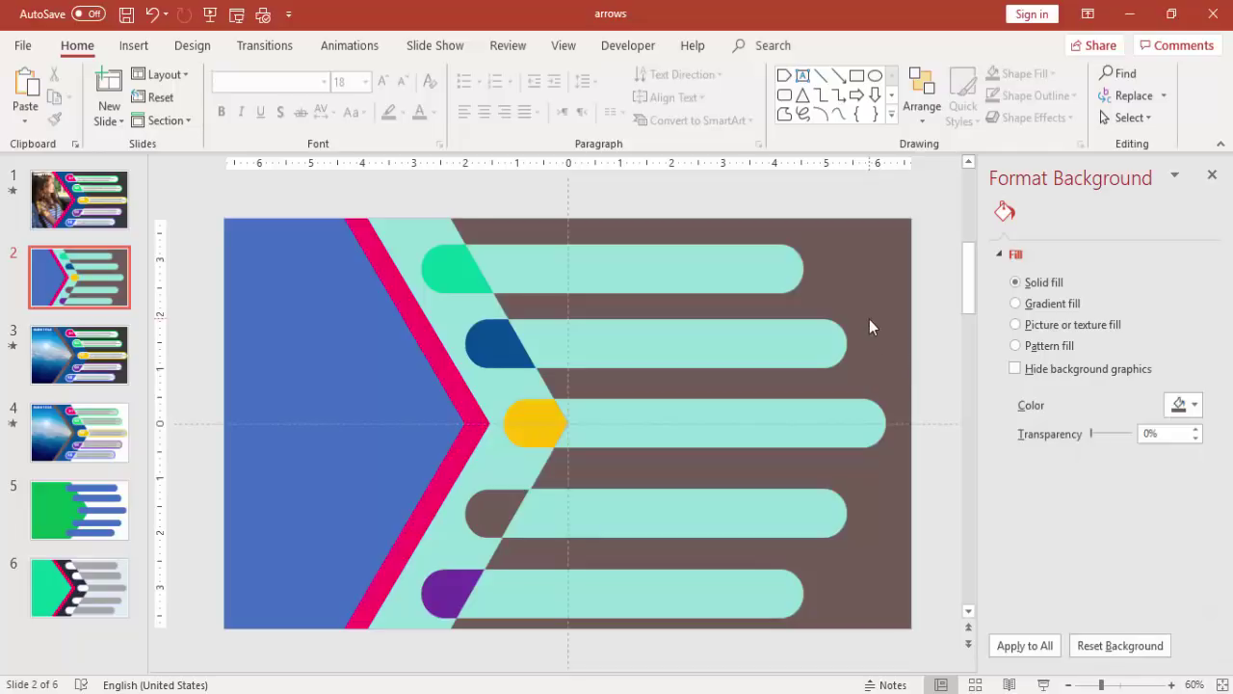
Fill the long teal parts of all five rounded bars with the recent off-white colour.
{"action": "left_click", "coordinate": [755, 289]}
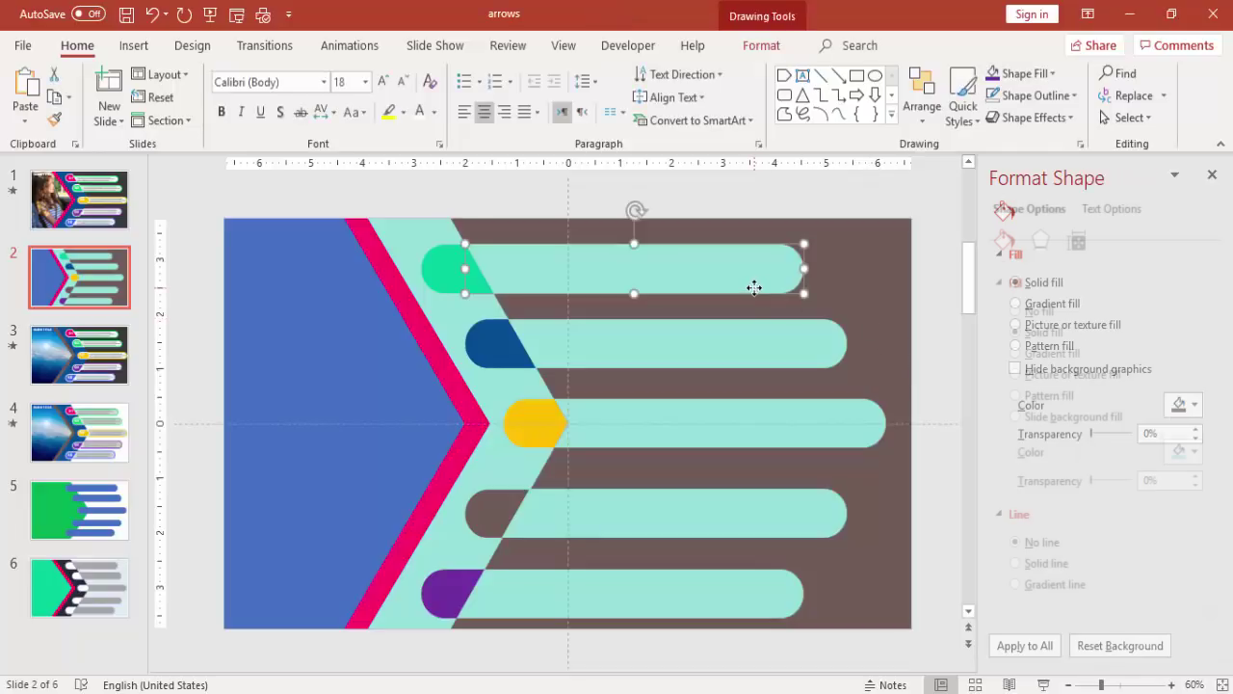
{"action": "left_click", "coordinate": [766, 364], "text": "shift"}
{"action": "left_click", "coordinate": [770, 446], "text": "shift"}
{"action": "left_click", "coordinate": [762, 509], "text": "shift"}
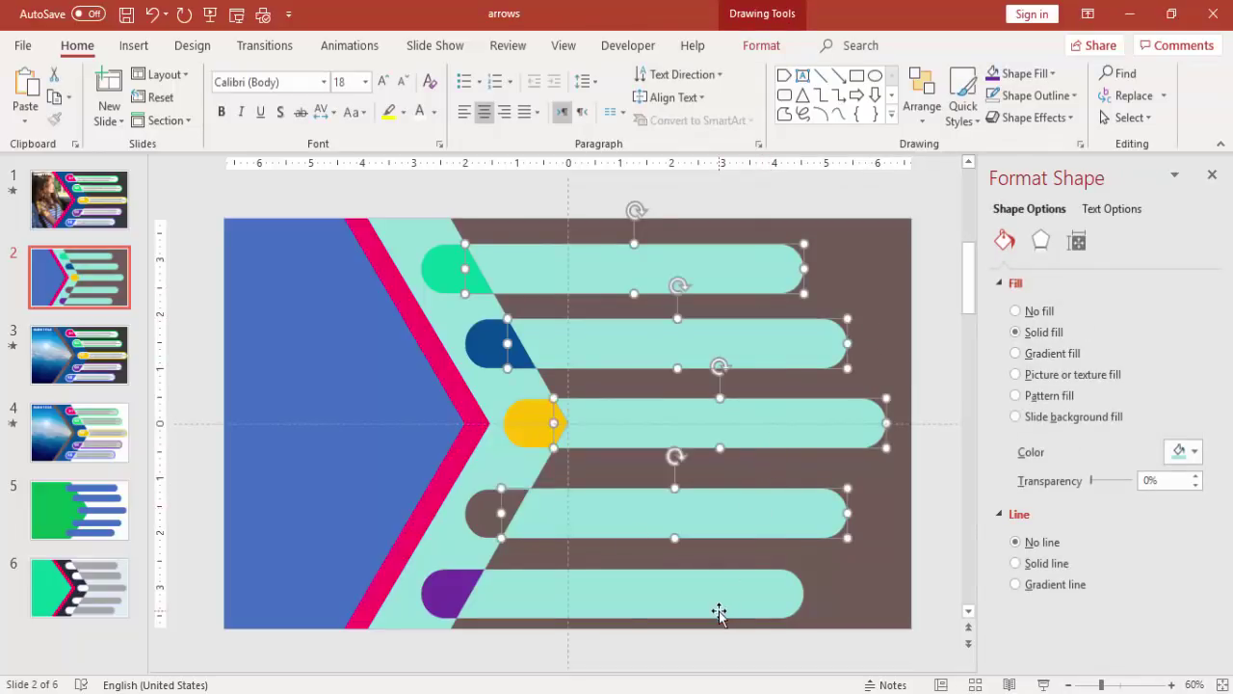
{"action": "left_click", "coordinate": [721, 609], "text": "shift"}
{"action": "left_click", "coordinate": [1182, 452]}
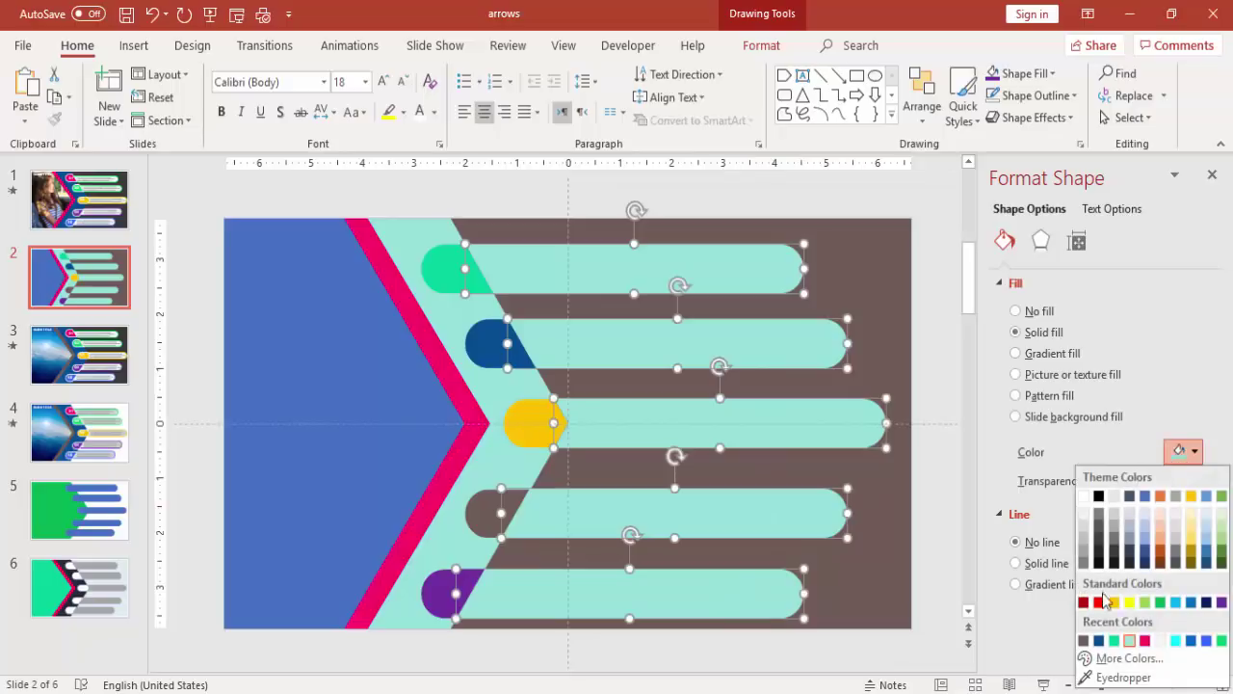
{"action": "left_click", "coordinate": [1161, 641]}
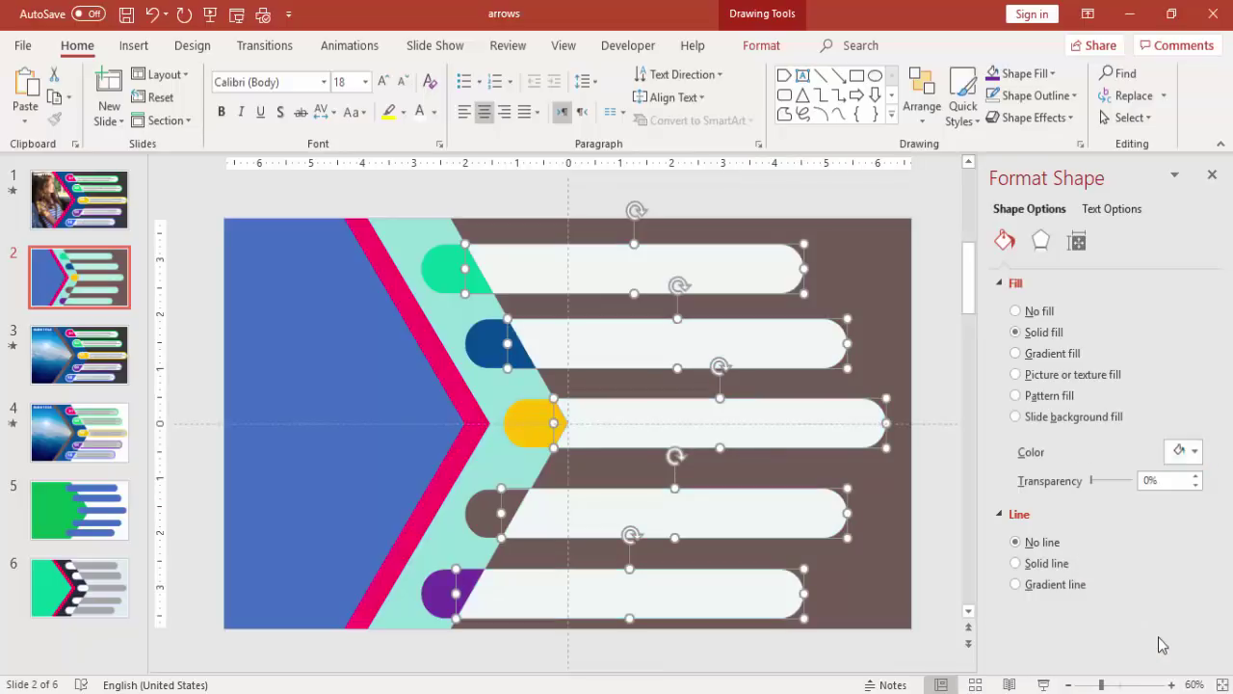
{"action": "left_click", "coordinate": [815, 190]}
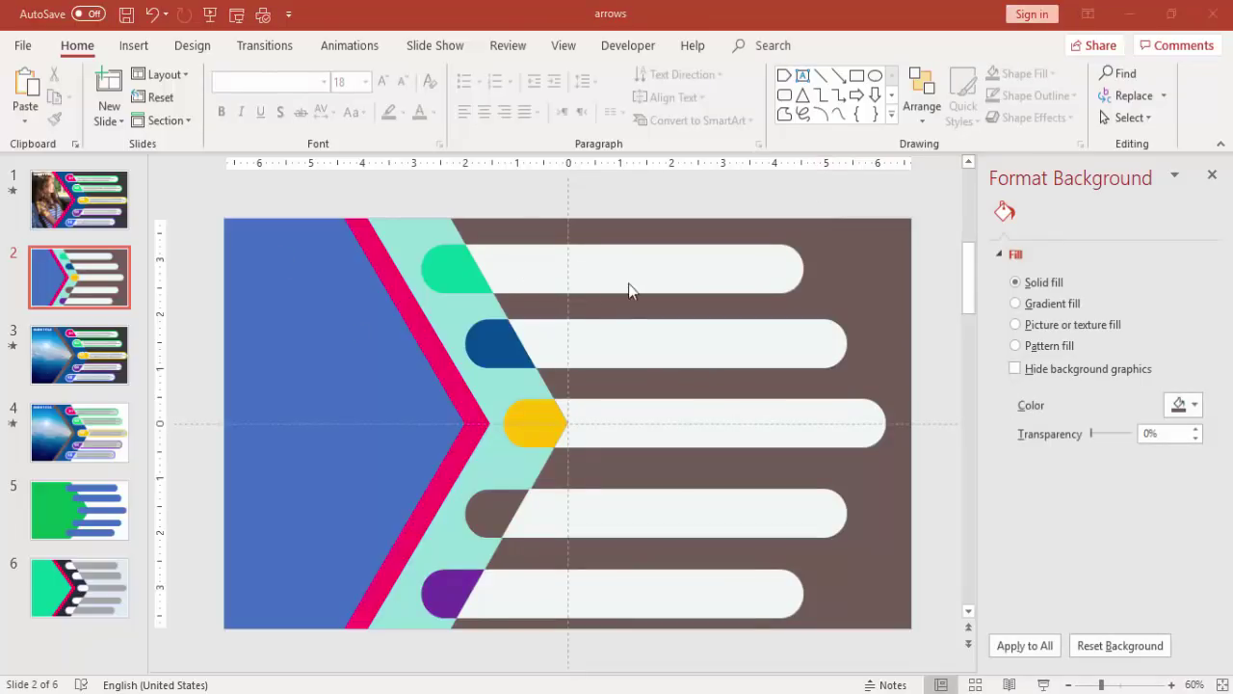
Insert a small text box reading 01 just above the slide, over the teal arrow.
{"action": "left_click", "coordinate": [134, 45]}
{"action": "left_click", "coordinate": [772, 101]}
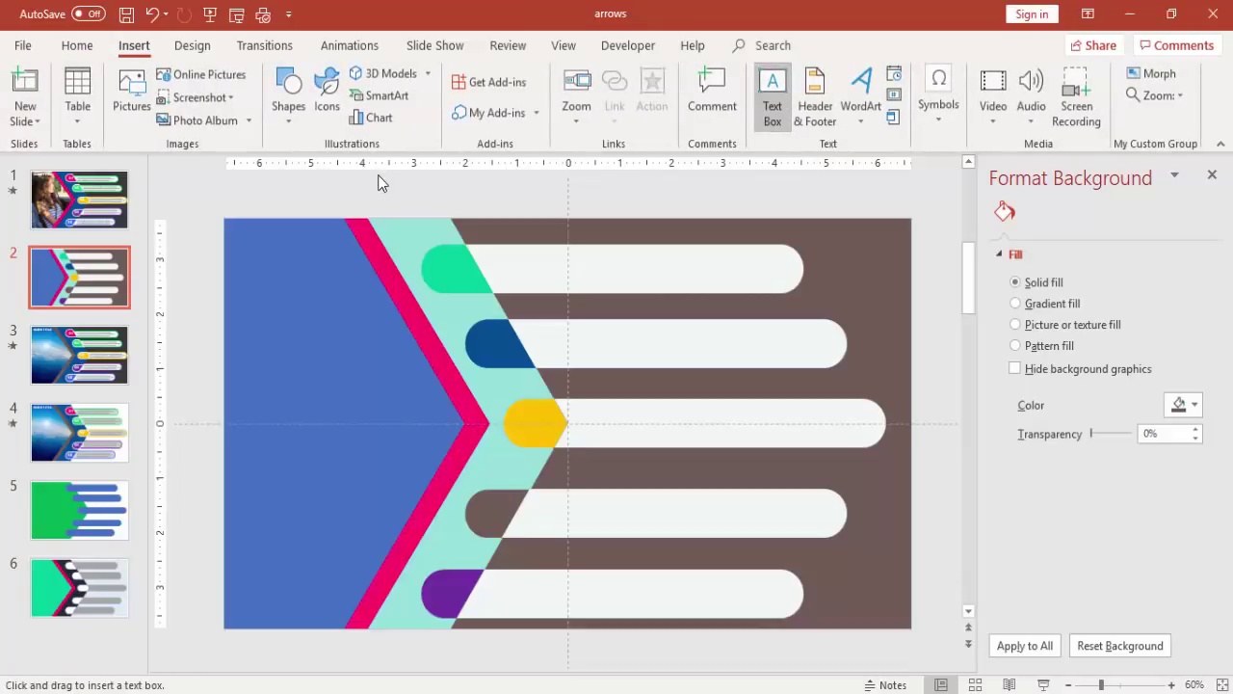
{"action": "left_click_drag", "start_coordinate": [399, 180], "coordinate": [443, 206]}
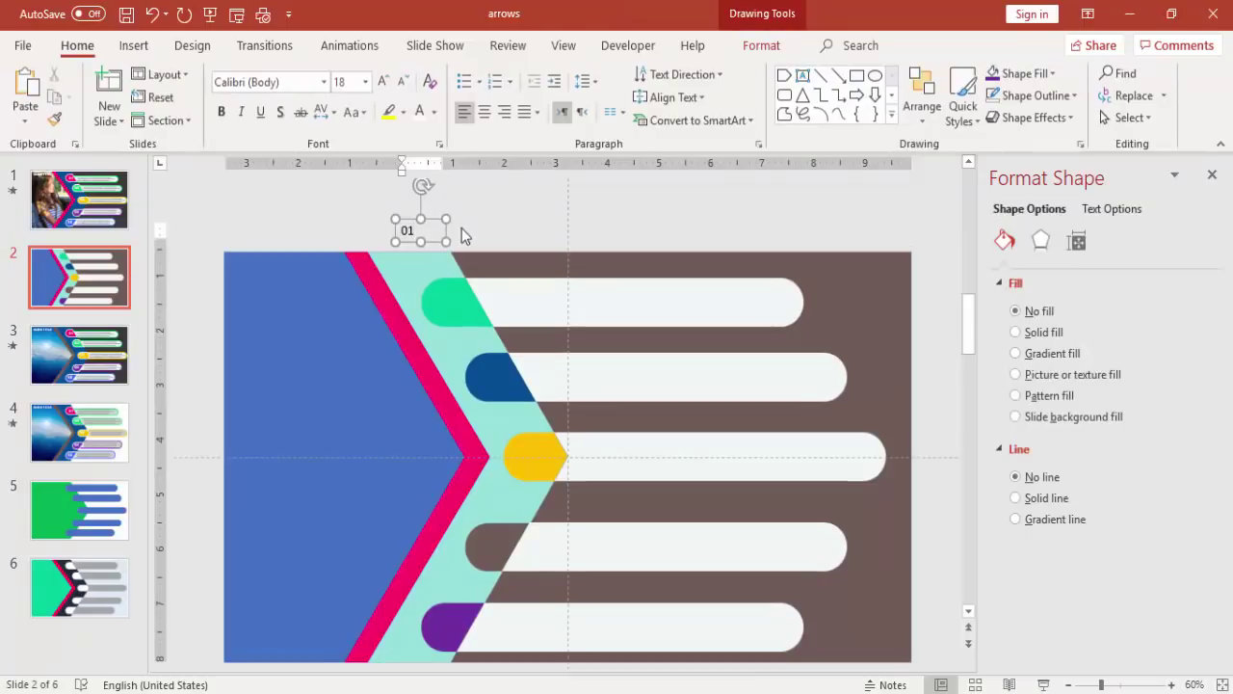
Set the font of the 01 text box to Arial Nova.
{"action": "left_click", "coordinate": [441, 220]}
{"action": "left_click", "coordinate": [303, 84]}
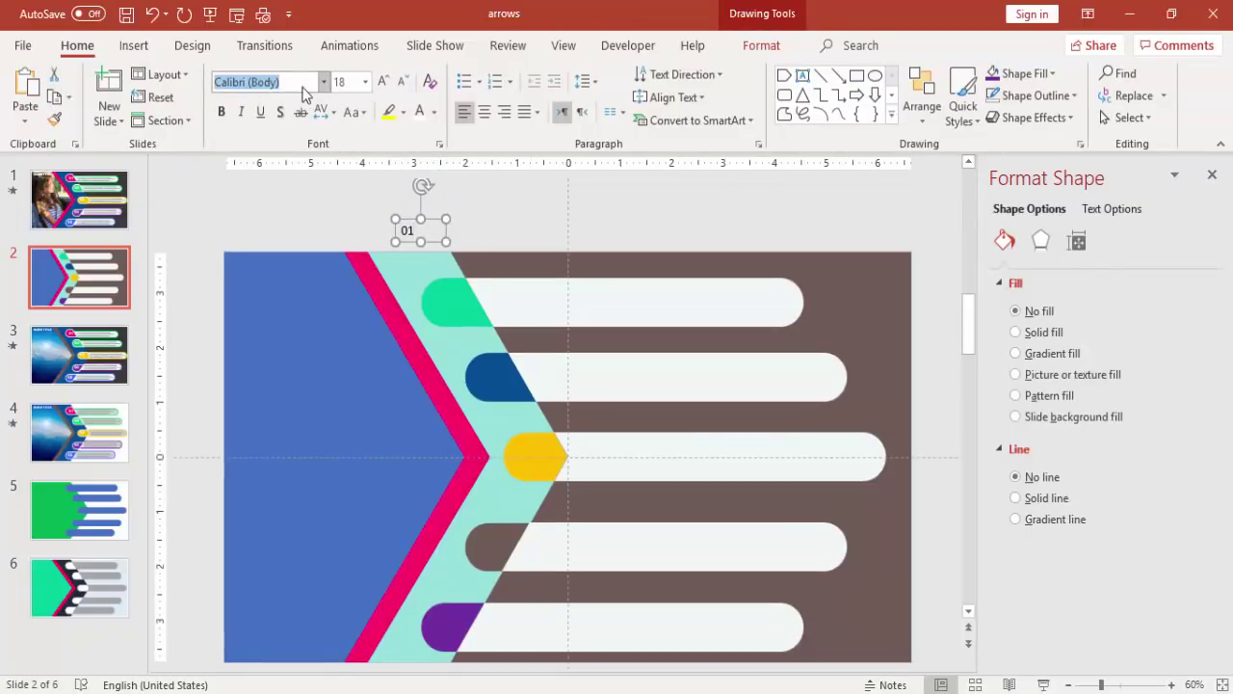
{"action": "type", "text": "ai"}
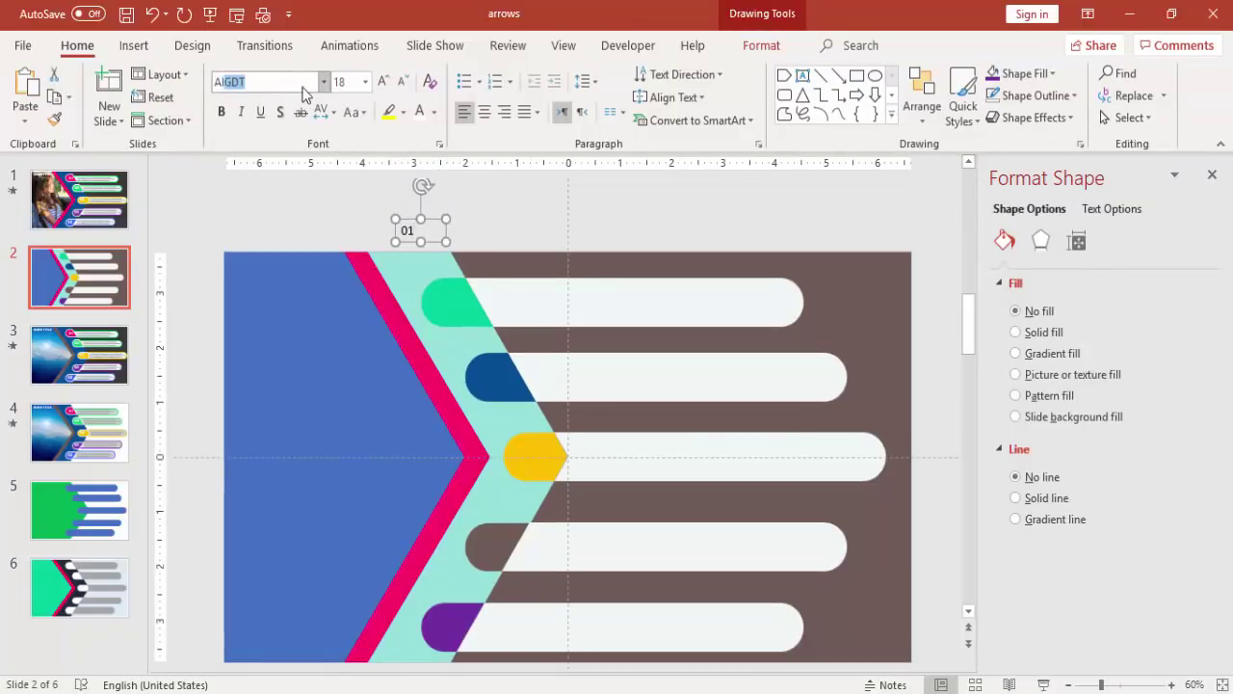
{"action": "key", "text": "BackSpace"}
{"action": "type", "text": "rial Nova"}
{"action": "key", "text": "Return"}
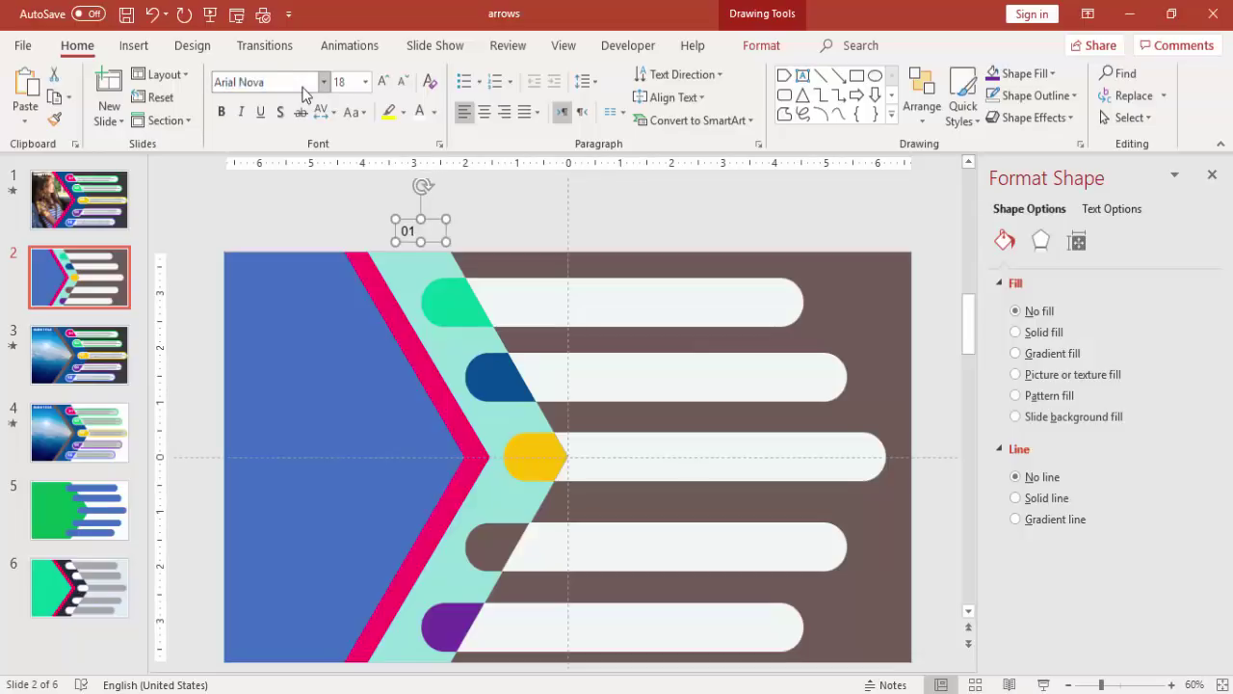
Format the 01 text as bold, white and 36 pt.
{"action": "left_click", "coordinate": [382, 81]}
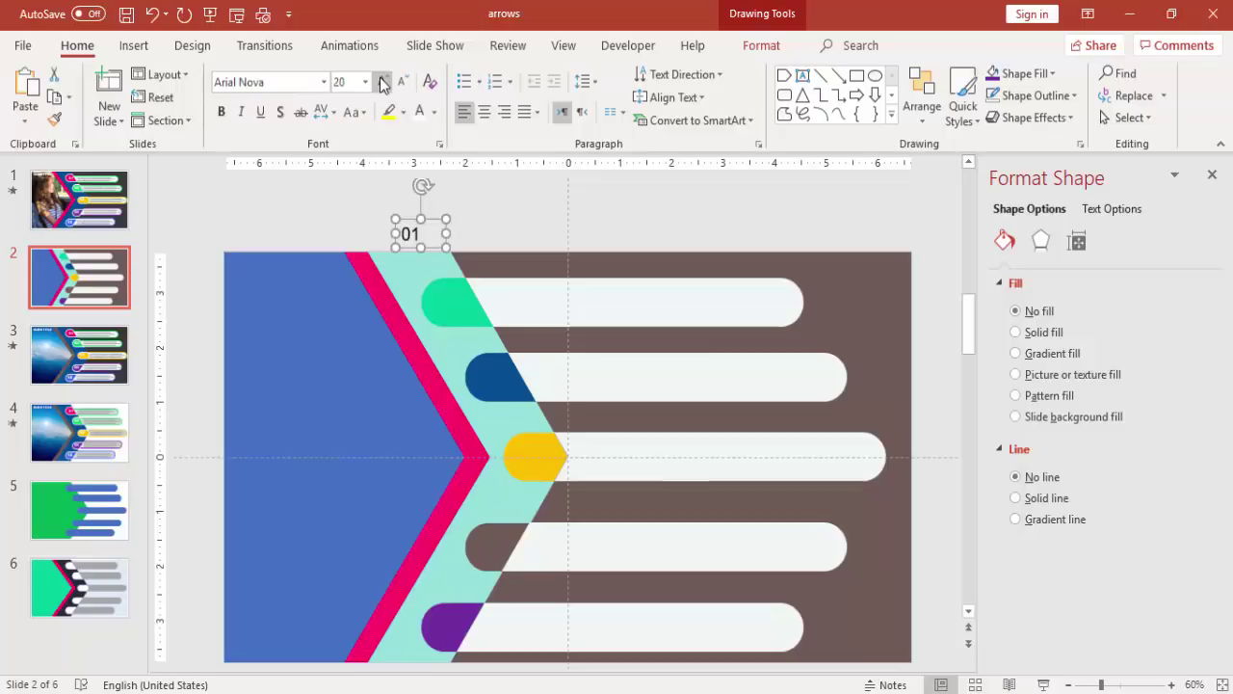
{"action": "left_click", "coordinate": [382, 81]}
{"action": "left_click", "coordinate": [382, 81]}
{"action": "left_click", "coordinate": [383, 80]}
{"action": "left_click", "coordinate": [382, 81]}
{"action": "left_click", "coordinate": [220, 114]}
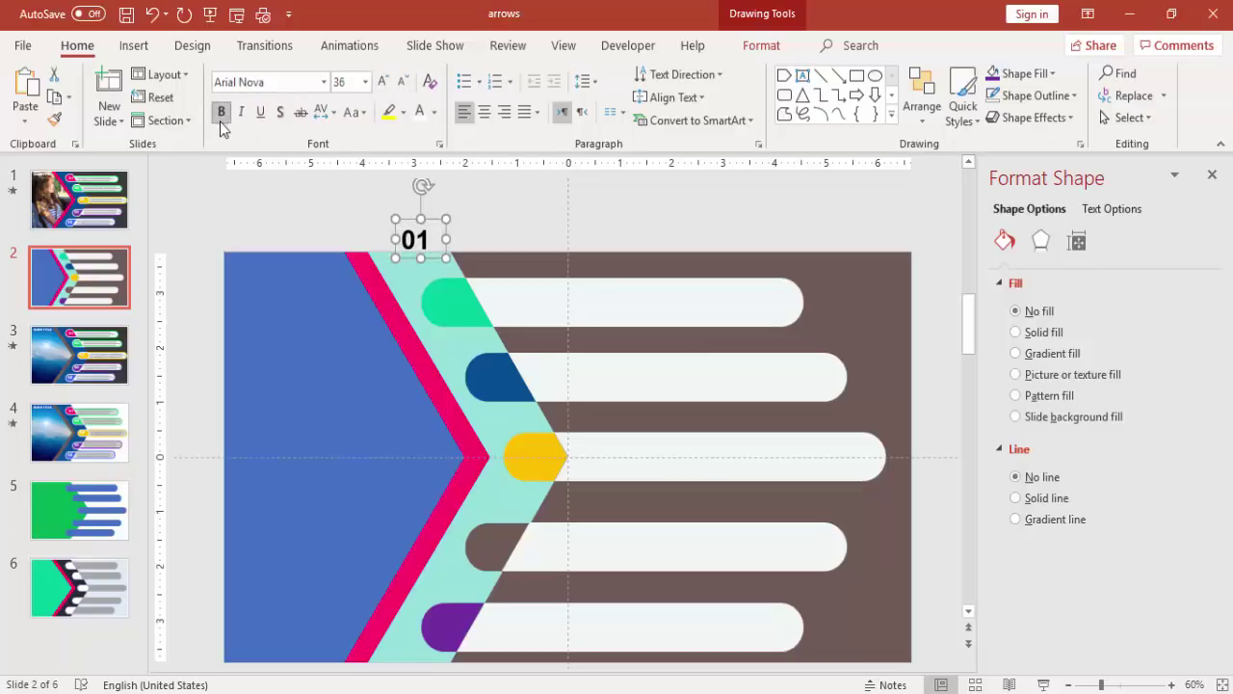
{"action": "left_click", "coordinate": [419, 112]}
Place the 01 label on the first bar's green end and copy it onto the other four coloured ends.
{"action": "scroll", "coordinate": [440, 238], "scroll_direction": "down", "scroll_amount": 1}
{"action": "left_click_drag", "start_coordinate": [433, 219], "coordinate": [467, 256]}
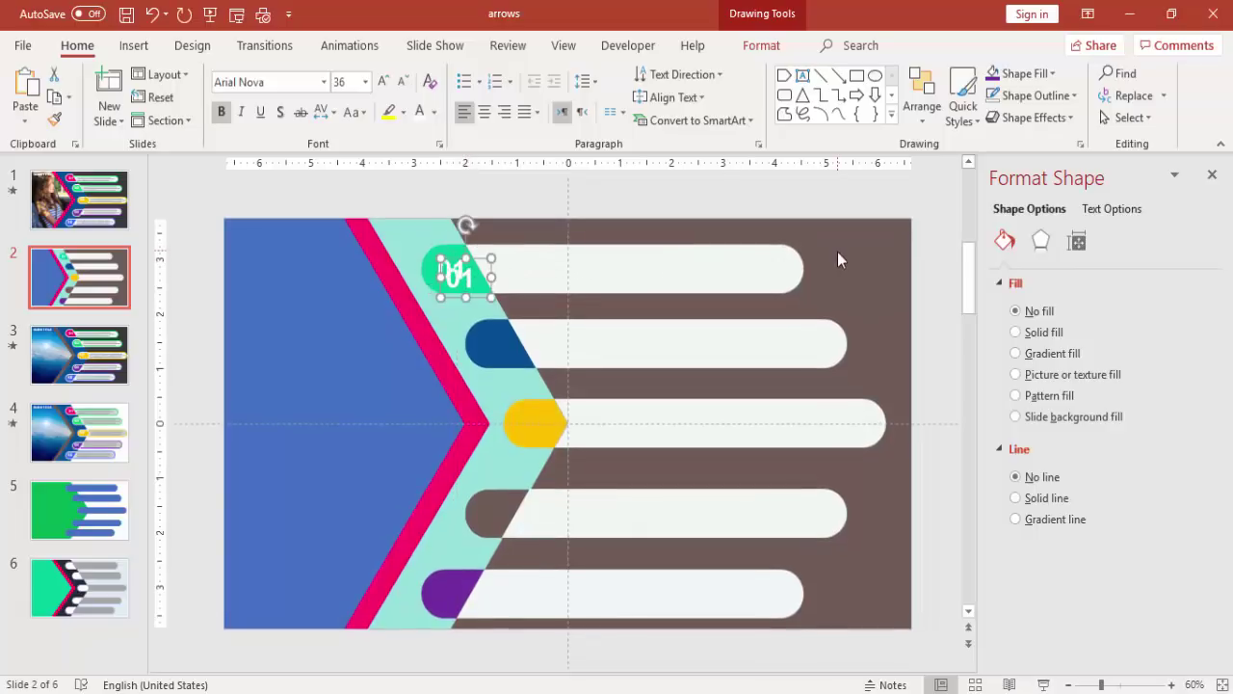
{"action": "left_click_drag", "start_coordinate": [481, 261], "coordinate": [463, 571]}
{"action": "key", "text": "ctrl+z"}
{"action": "key", "text": "ctrl+z"}
Renumber the copied labels on the second to fifth bars as 02, 03, 04 and 05.
{"action": "left_click", "coordinate": [495, 358]}
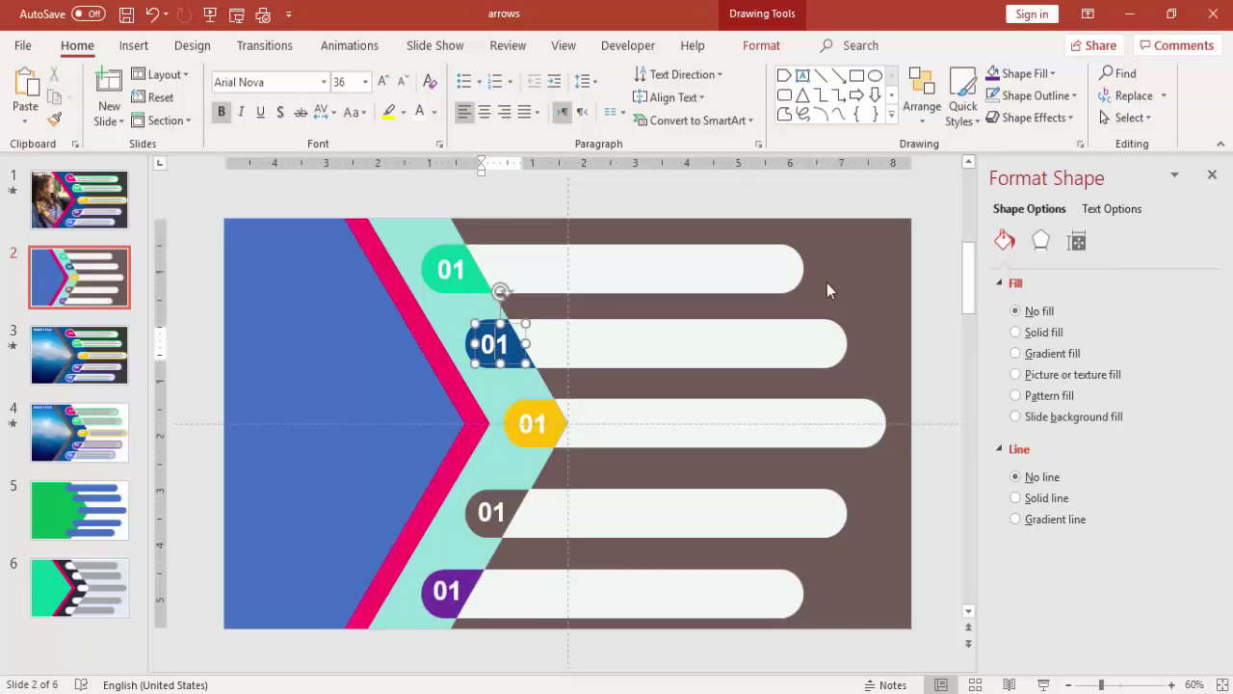
{"action": "left_click", "coordinate": [540, 435]}
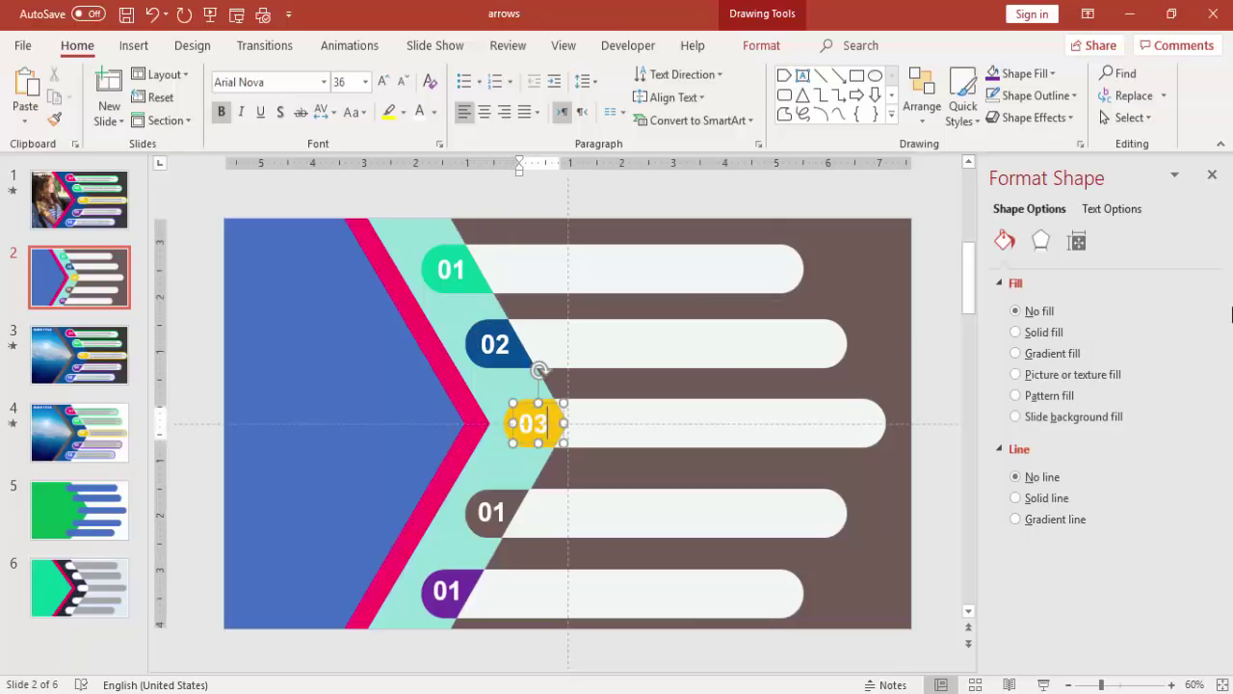
{"action": "left_click", "coordinate": [491, 512]}
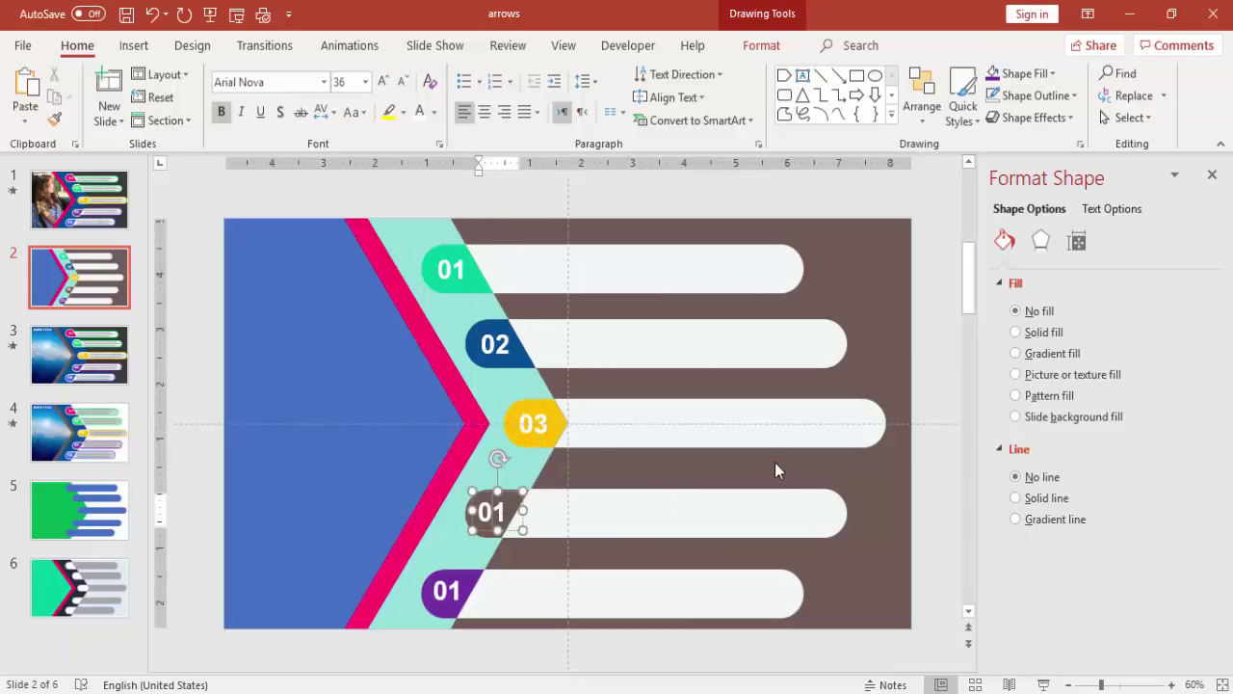
{"action": "left_click", "coordinate": [462, 594]}
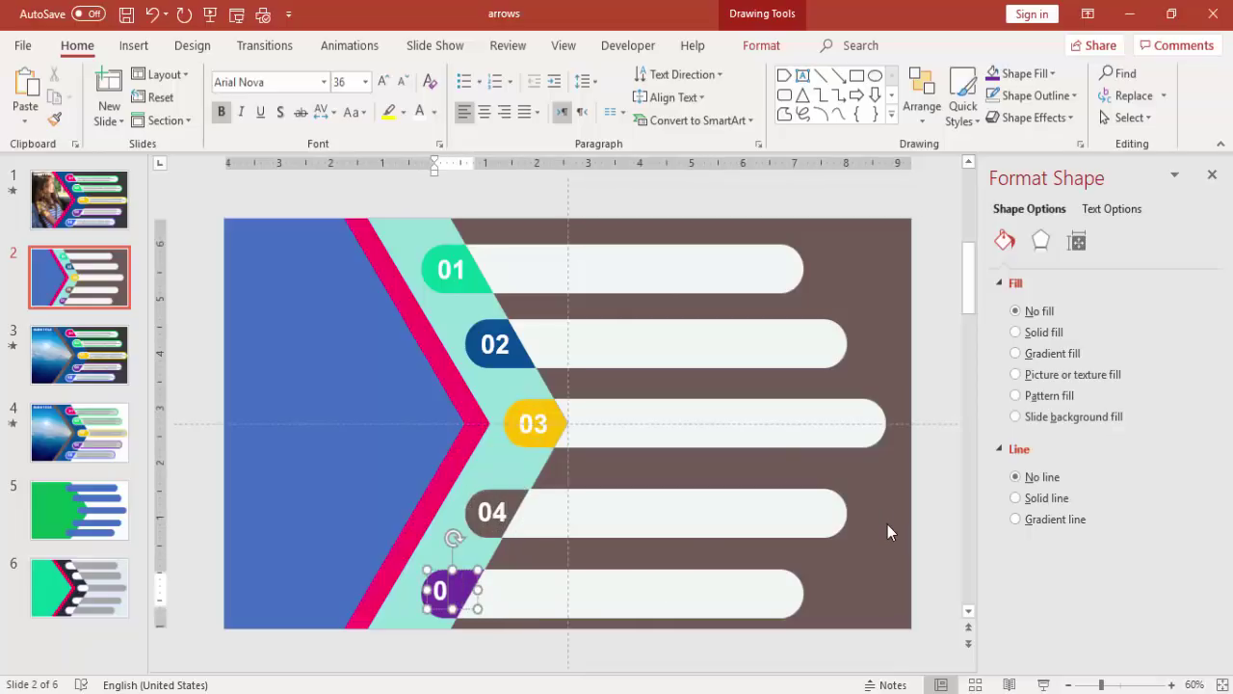
{"action": "left_click", "coordinate": [598, 201]}
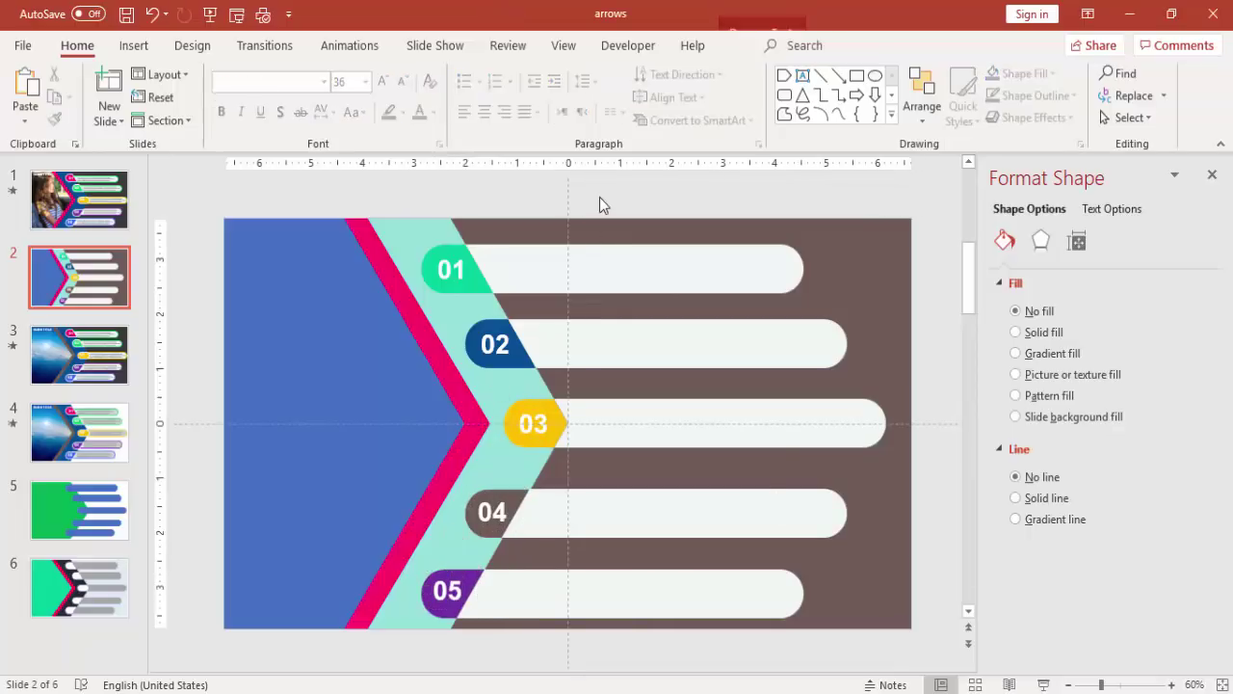
Nudge the first off-white bar slightly down and send it behind its green end piece.
{"action": "left_click", "coordinate": [631, 269]}
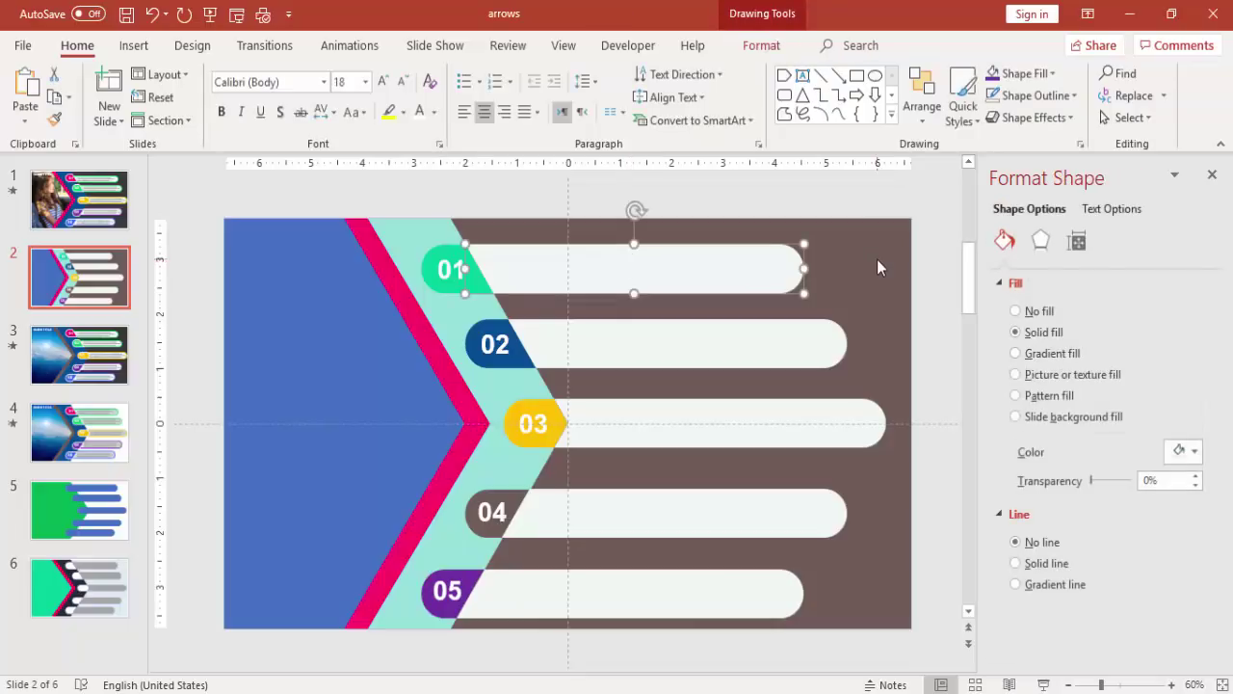
{"action": "key", "text": "ctrl+Down"}
{"action": "key", "text": "ctrl+Down"}
{"action": "key", "text": "ctrl+Down"}
{"action": "key", "text": "ctrl+Down"}
{"action": "key", "text": "ctrl+Down"}
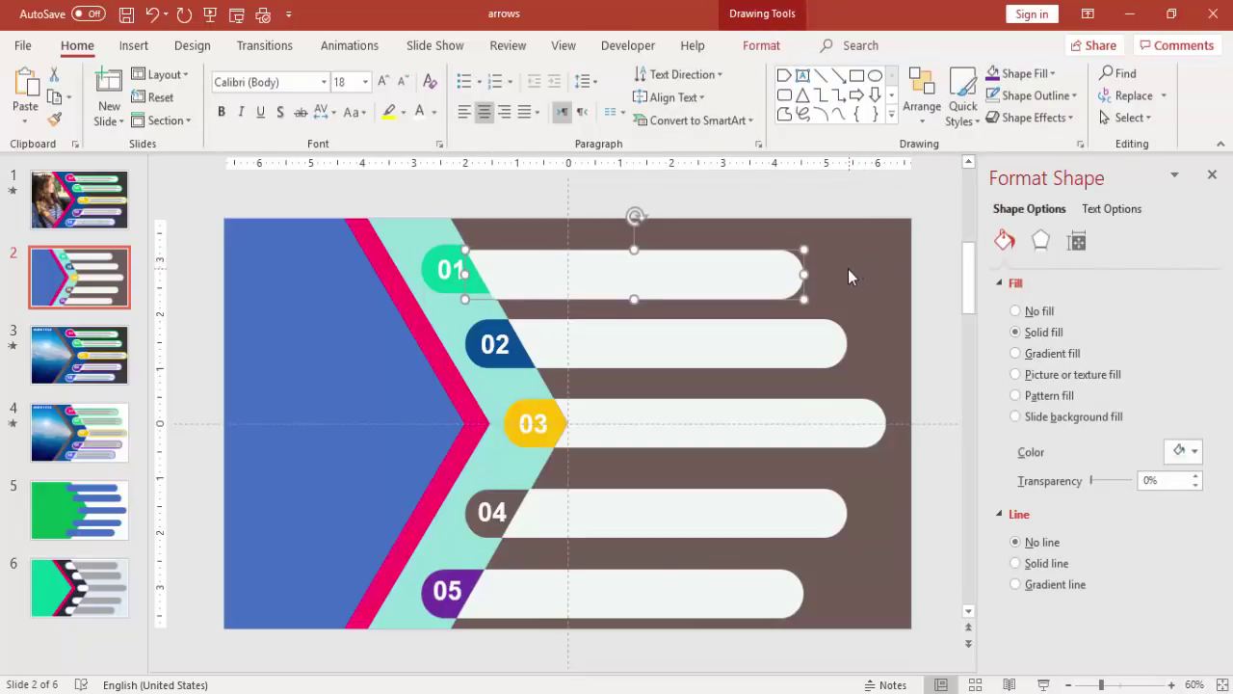
{"action": "left_click", "coordinate": [762, 45]}
{"action": "left_click", "coordinate": [971, 98]}
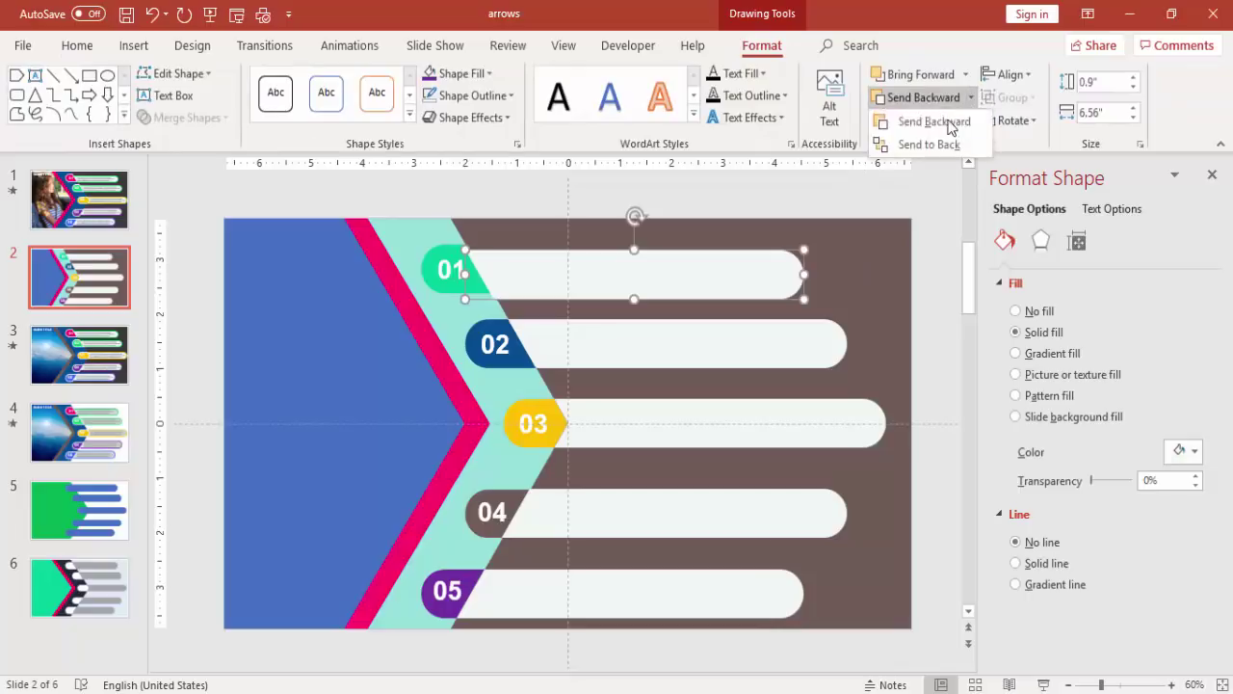
{"action": "left_click", "coordinate": [949, 122]}
Nudge the second off-white bar slightly down and send it to the back, behind its dark blue end.
{"action": "left_click", "coordinate": [689, 358]}
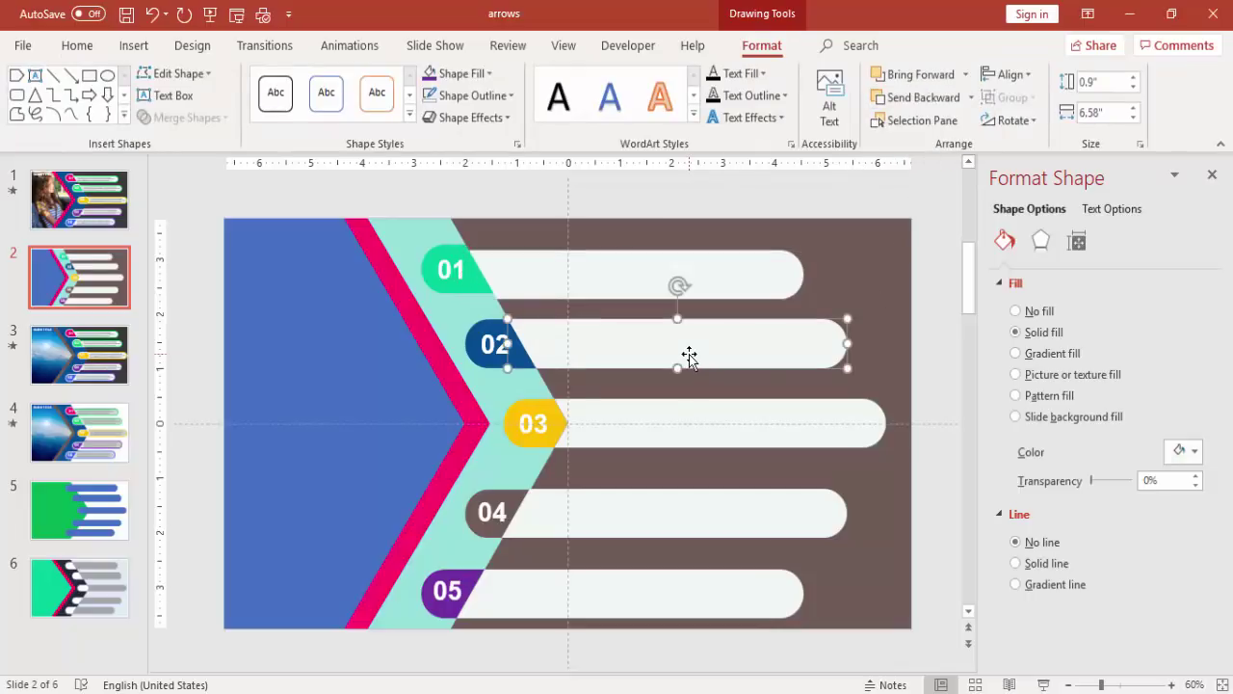
{"action": "key", "text": "ctrl+Down"}
{"action": "key", "text": "ctrl+Down"}
{"action": "key", "text": "ctrl+Down"}
{"action": "key", "text": "ctrl+Down"}
{"action": "key", "text": "ctrl+Down"}
{"action": "key", "text": "ctrl+Down"}
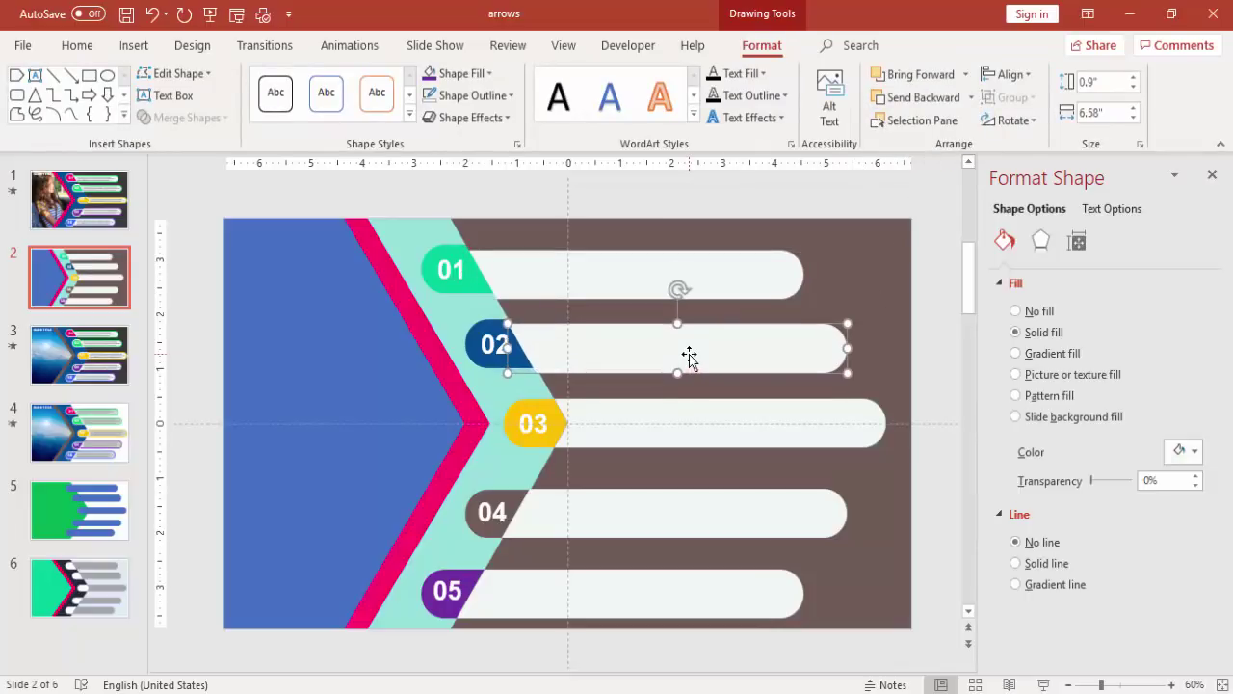
{"action": "left_click", "coordinate": [970, 98]}
{"action": "left_click", "coordinate": [941, 146]}
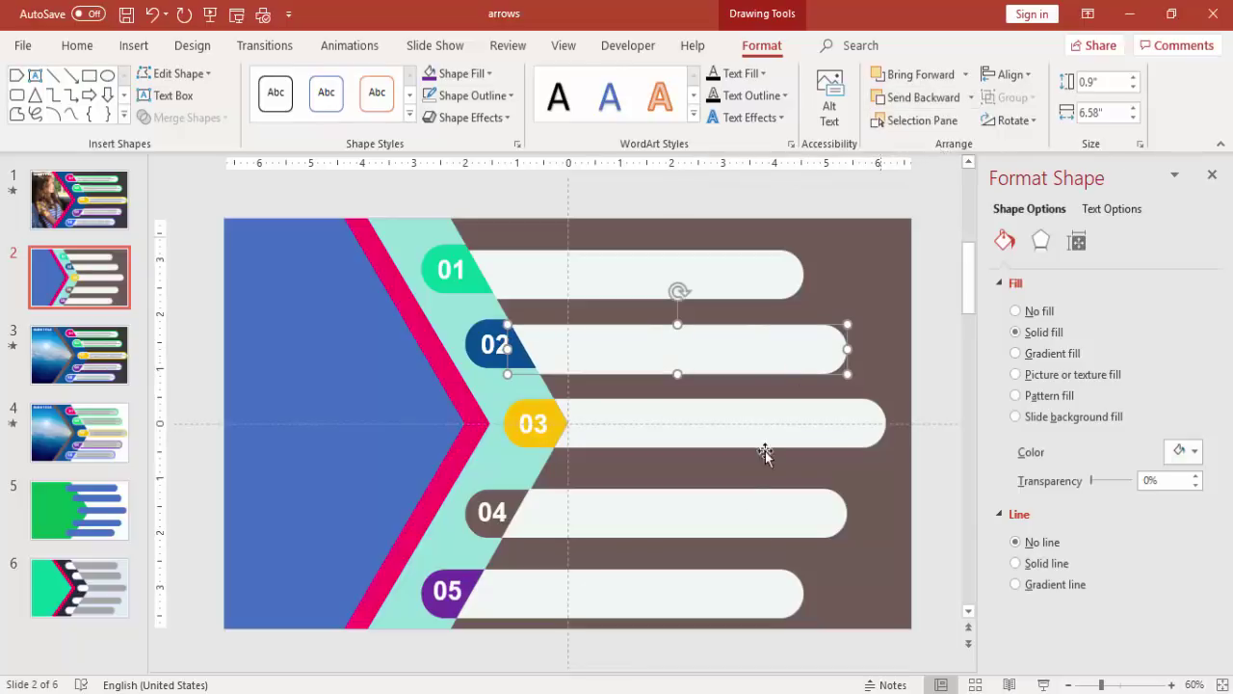
Nudge the fourth off-white bar slightly up and send it to the back, behind its brownish grey end.
{"action": "left_click", "coordinate": [743, 508]}
{"action": "key", "text": "ctrl+Up"}
{"action": "key", "text": "ctrl+Up"}
{"action": "key", "text": "ctrl+Up"}
{"action": "key", "text": "ctrl+Up"}
{"action": "key", "text": "ctrl+Up"}
{"action": "key", "text": "ctrl+Up"}
{"action": "key", "text": "ctrl+Up"}
{"action": "key", "text": "ctrl+Up"}
{"action": "key", "text": "ctrl+Up"}
{"action": "key", "text": "ctrl+Up"}
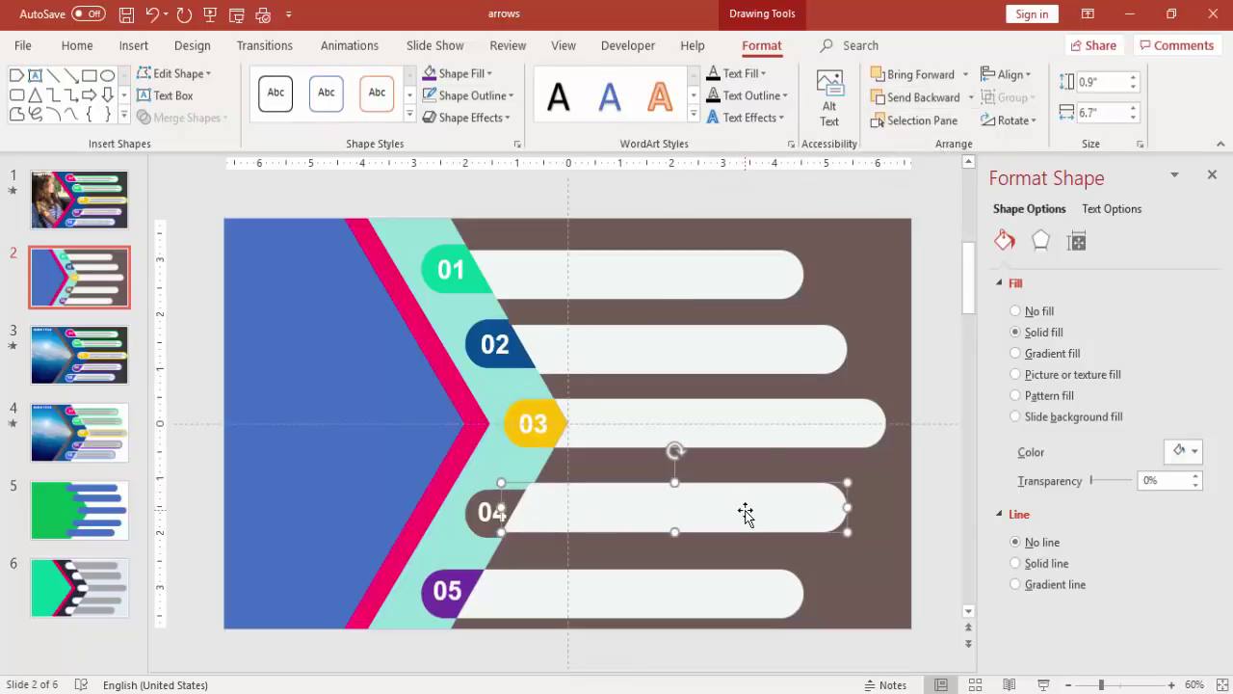
{"action": "left_click", "coordinate": [971, 97]}
{"action": "left_click", "coordinate": [941, 145]}
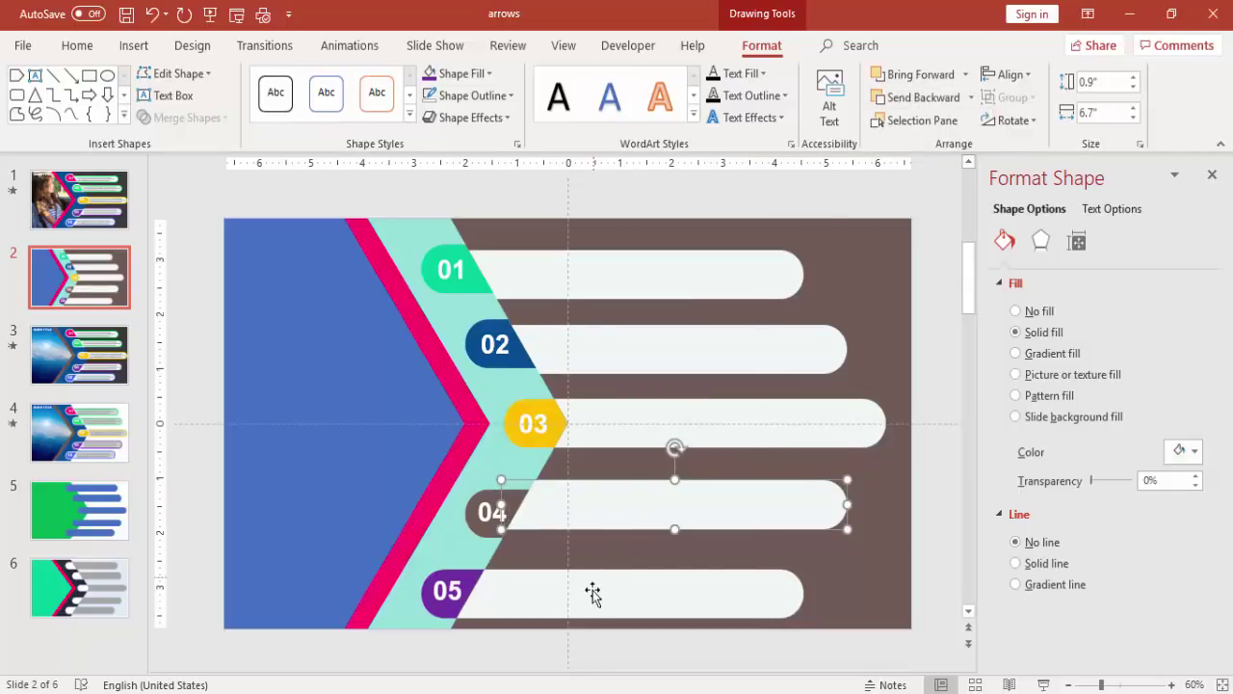
Nudge the fifth off-white bar slightly up and send it to the back, behind its purple end.
{"action": "left_click", "coordinate": [666, 570]}
{"action": "key", "text": "ctrl+Up"}
{"action": "key", "text": "ctrl+Up"}
{"action": "key", "text": "ctrl+Up"}
{"action": "key", "text": "ctrl+Up"}
{"action": "key", "text": "ctrl+Up"}
{"action": "key", "text": "ctrl+Up"}
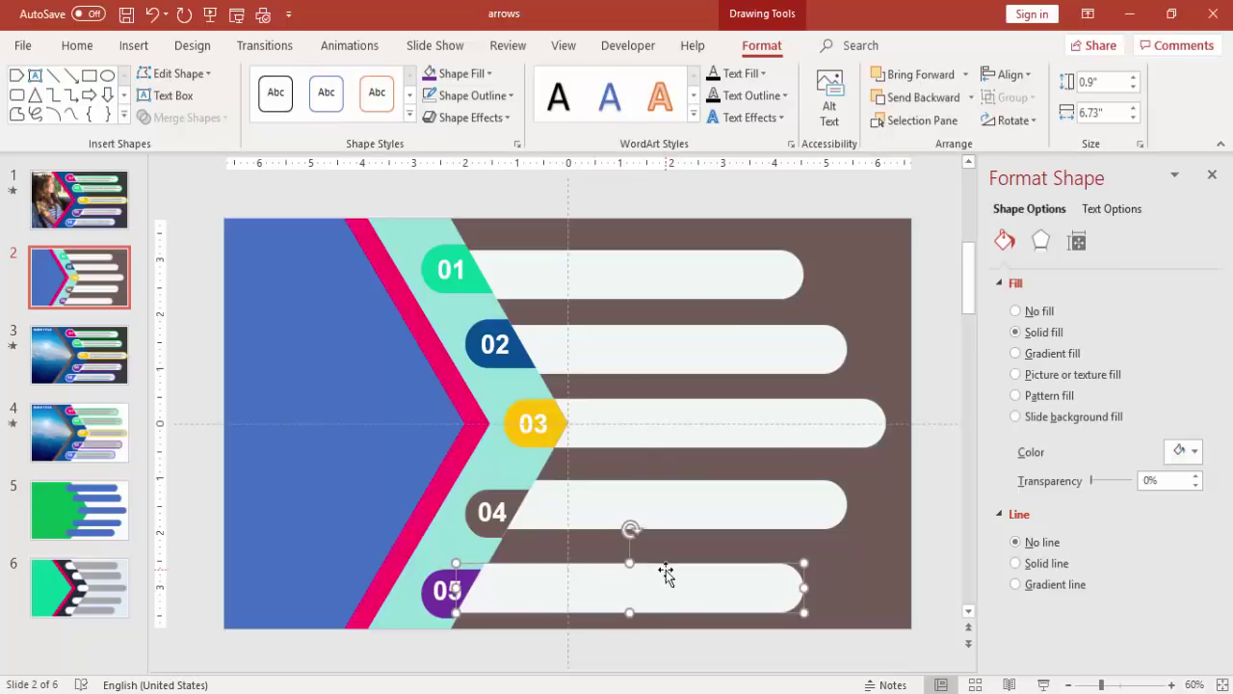
{"action": "key", "text": "ctrl+Up"}
{"action": "key", "text": "ctrl+Up"}
{"action": "key", "text": "ctrl+Up"}
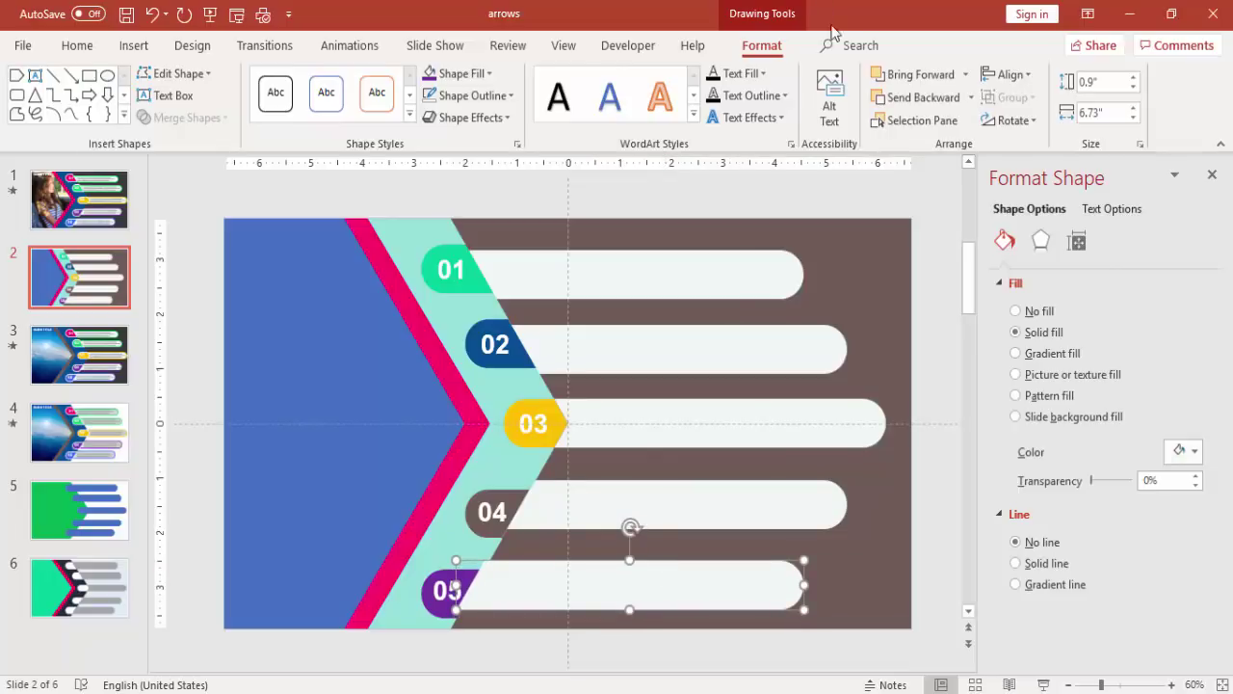
{"action": "left_click", "coordinate": [970, 98]}
{"action": "left_click", "coordinate": [911, 143]}
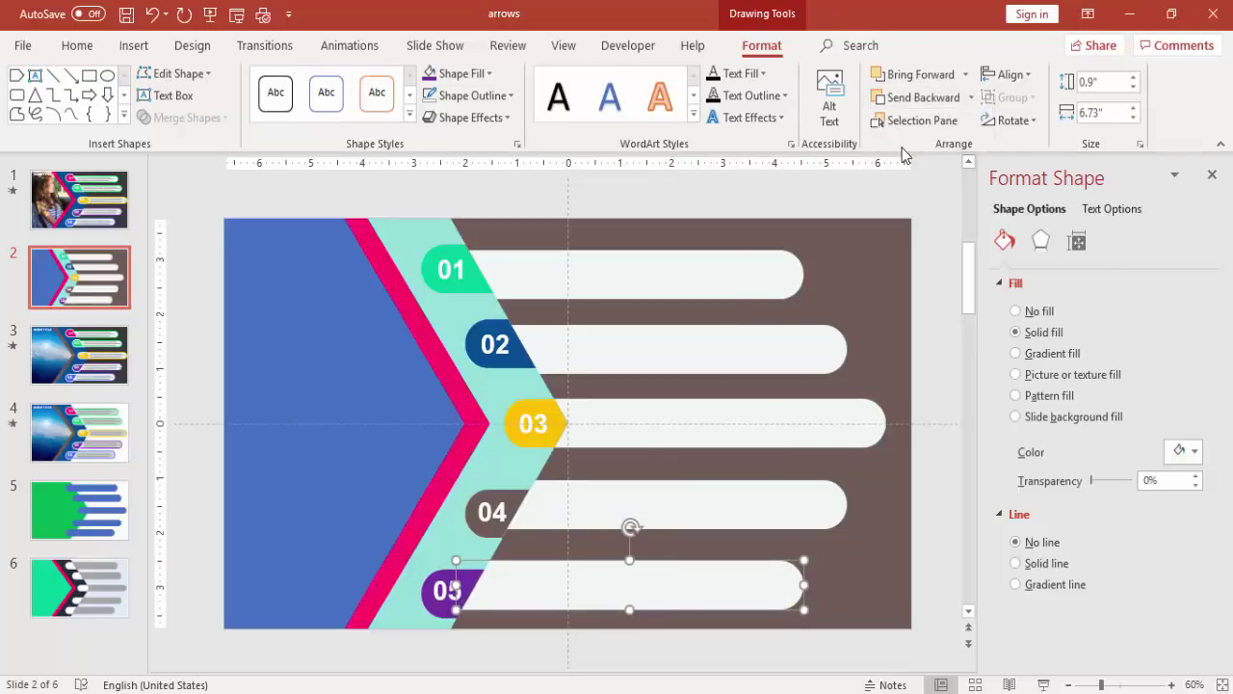
{"action": "left_click", "coordinate": [924, 344]}
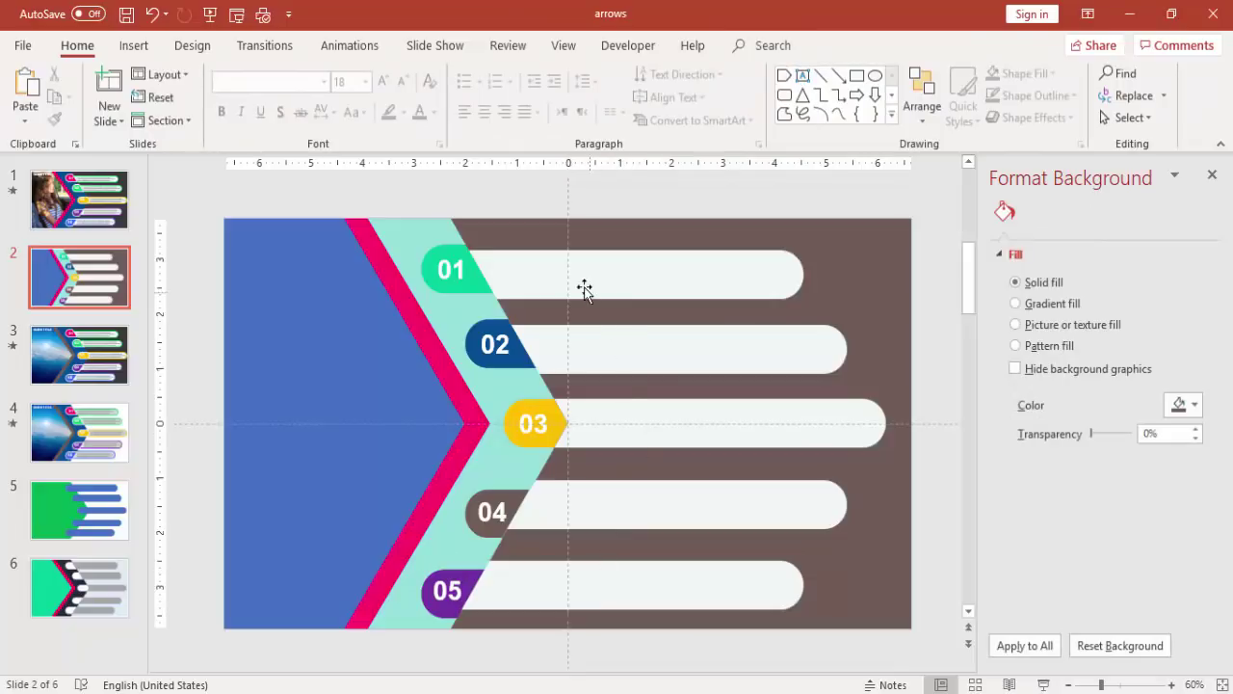
Add a text box reading "Type your text here" on the first off-white bar, just beside its green end.
{"action": "left_click", "coordinate": [134, 45]}
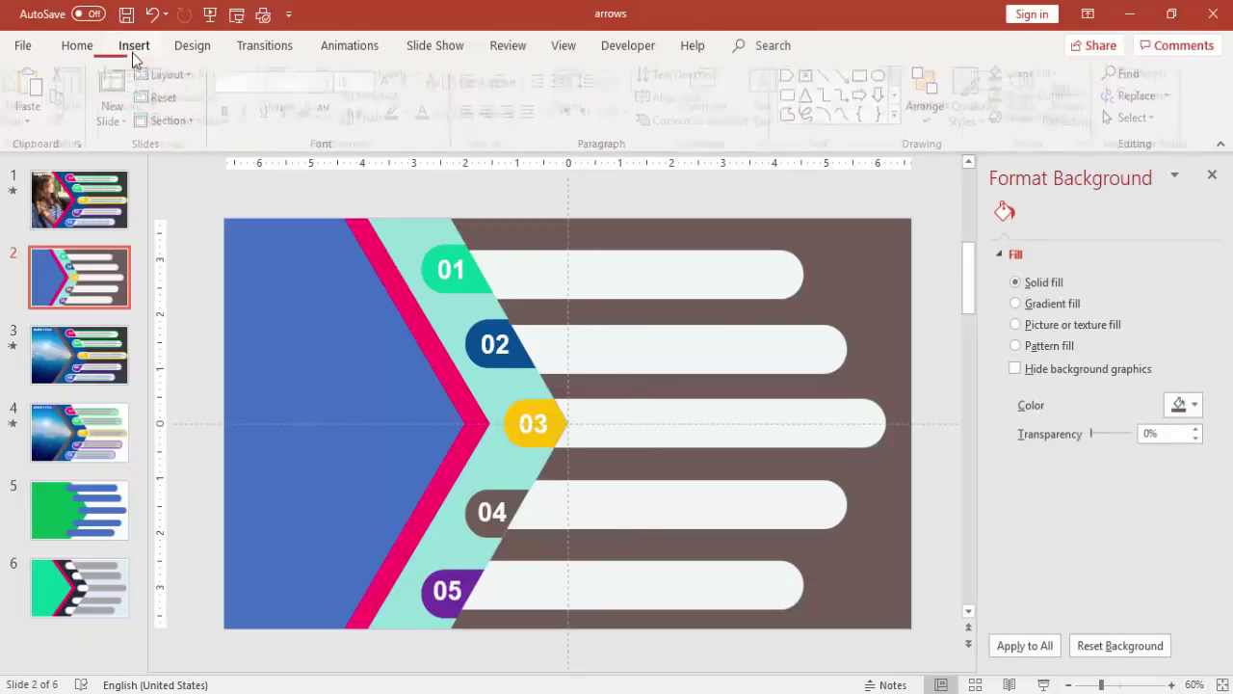
{"action": "left_click", "coordinate": [777, 113]}
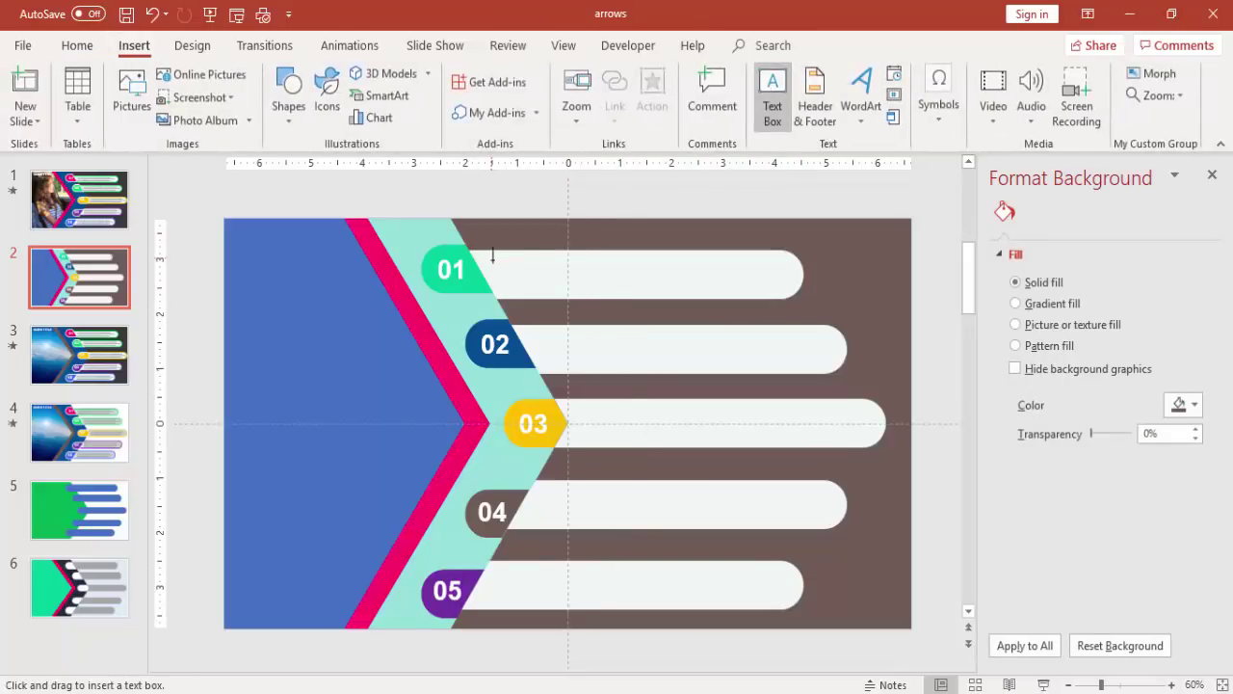
{"action": "mouse_move", "coordinate": [503, 267]}
{"action": "left_mouse_down"}
{"action": "mouse_move", "coordinate": [602, 302]}
{"action": "mouse_move", "coordinate": [776, 299]}
{"action": "left_mouse_up"}
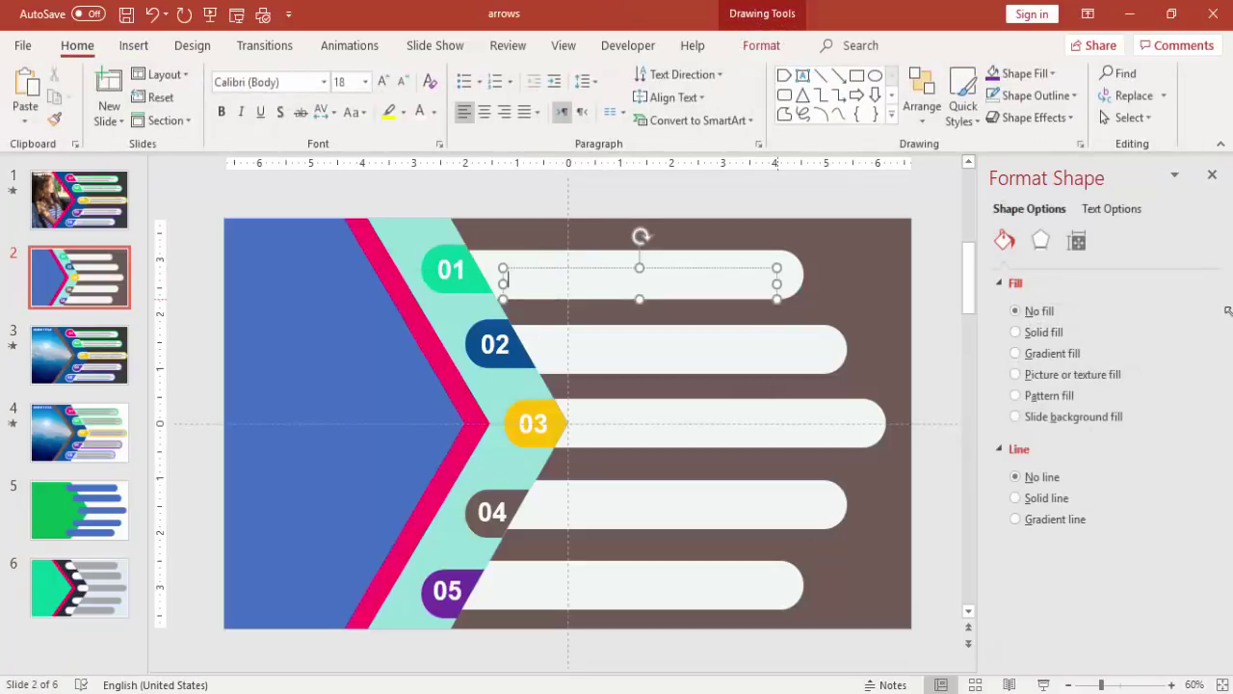
{"action": "type", "text": "Type your text here"}
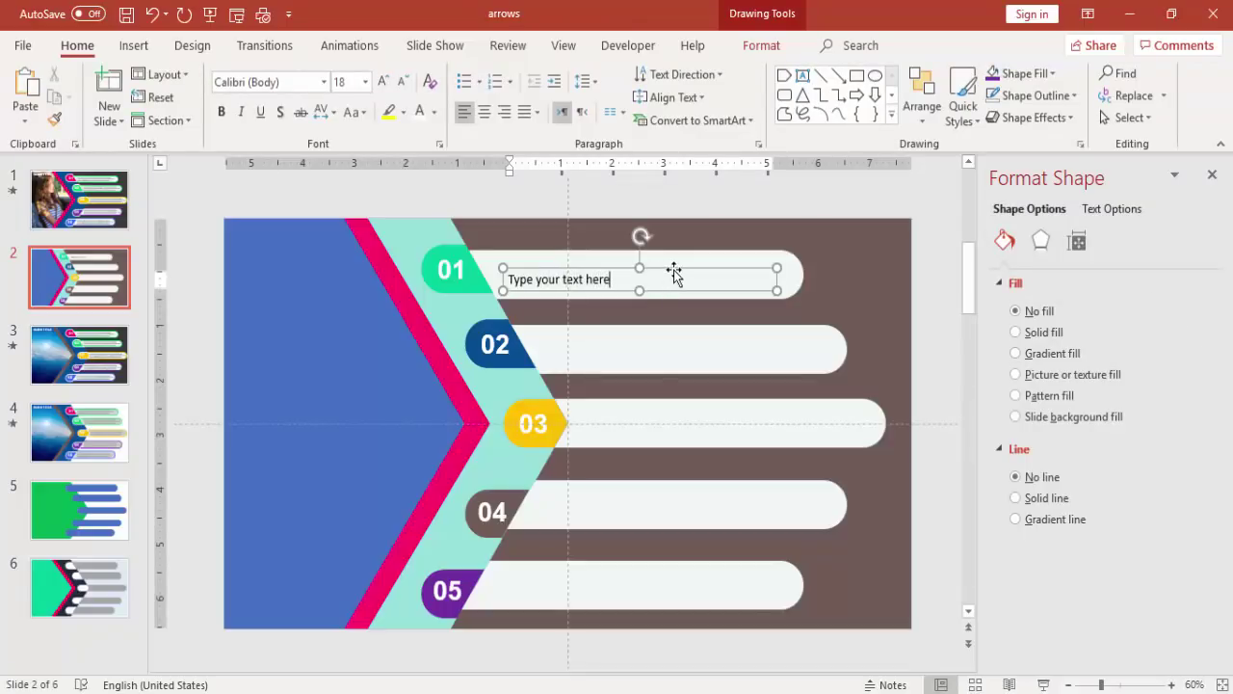
{"action": "left_click_drag", "start_coordinate": [673, 270], "coordinate": [667, 262]}
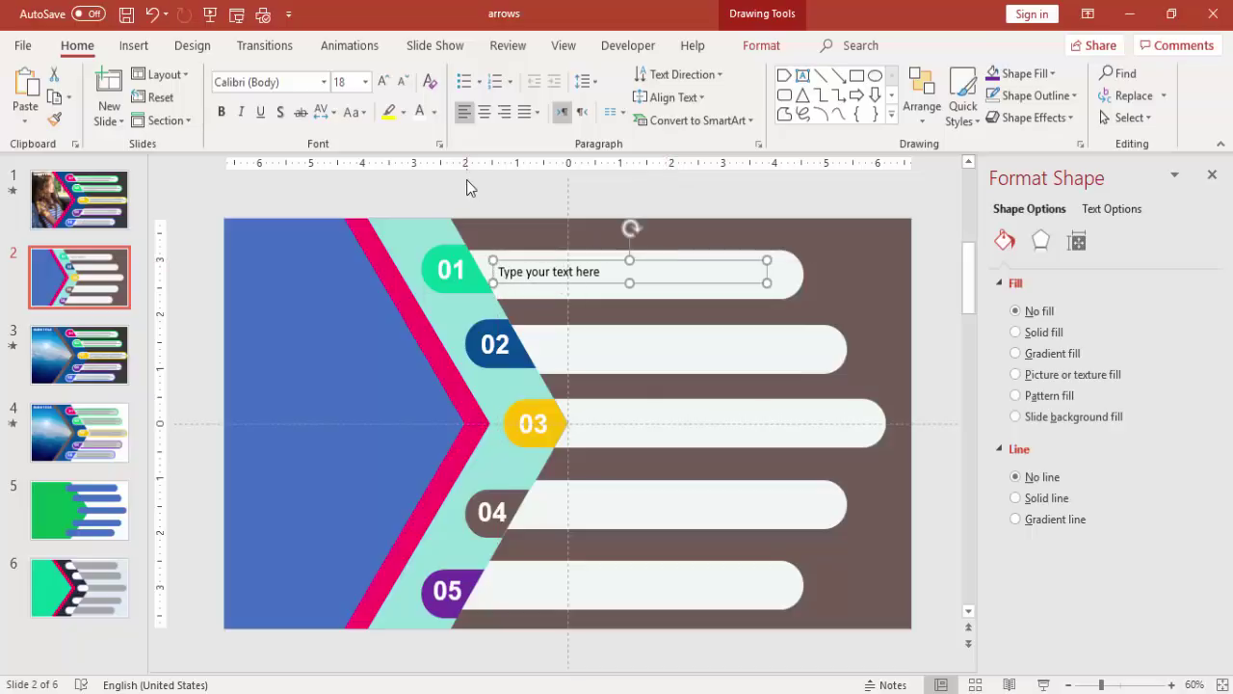
Colour the first bar's placeholder text grey and enlarge it to 24 pt.
{"action": "left_click", "coordinate": [434, 111]}
{"action": "left_click", "coordinate": [418, 229]}
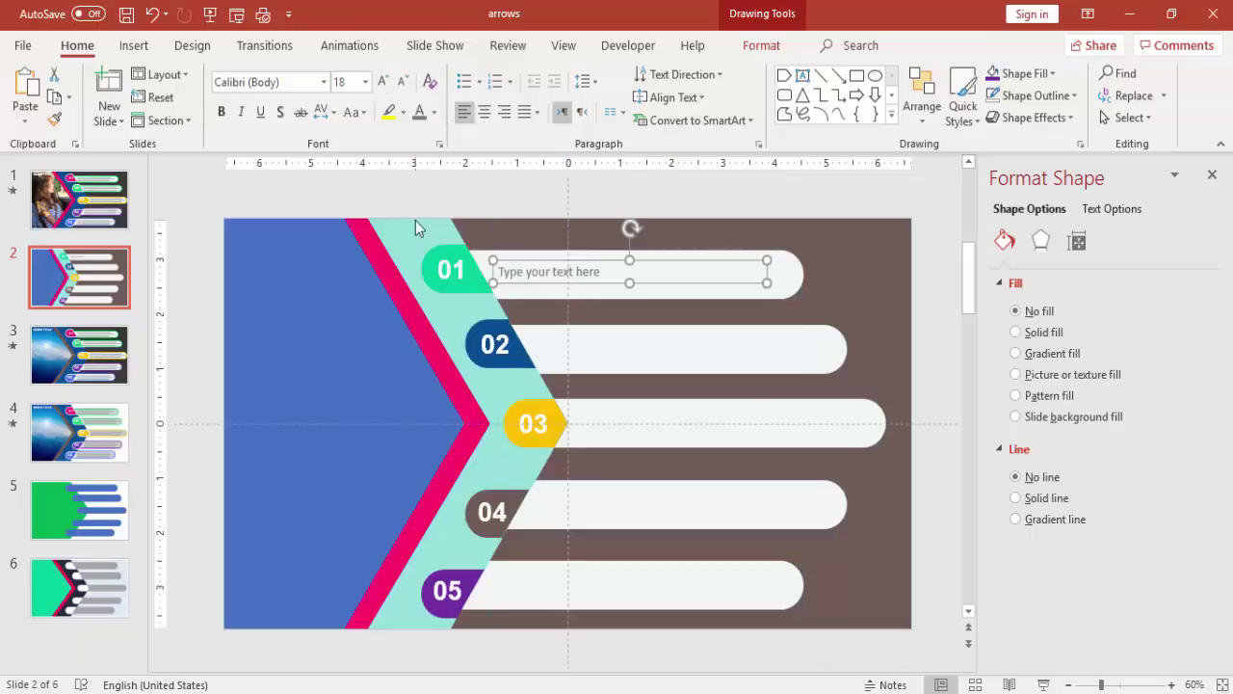
{"action": "left_click", "coordinate": [383, 81]}
{"action": "left_click", "coordinate": [383, 81]}
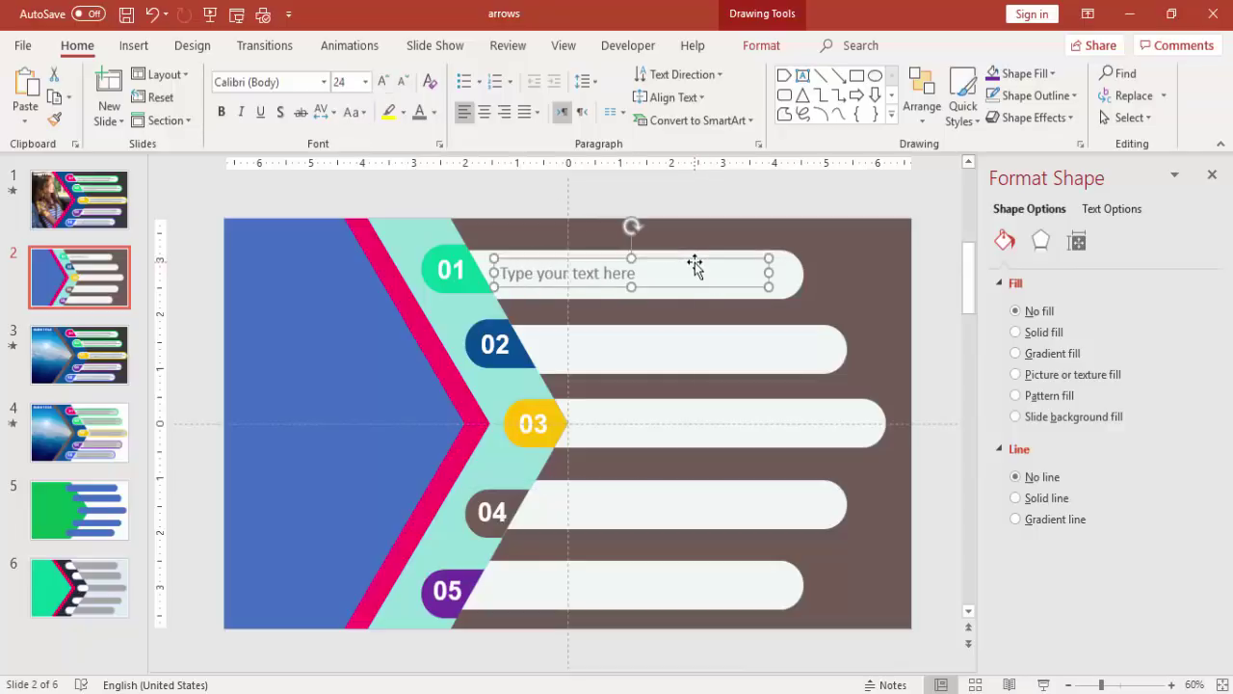
Duplicate the grey placeholder text box onto the second, third, fourth and fifth bars, aligned beside each coloured end.
{"action": "key", "text": "ctrl+d"}
{"action": "left_click_drag", "start_coordinate": [710, 270], "coordinate": [742, 414]}
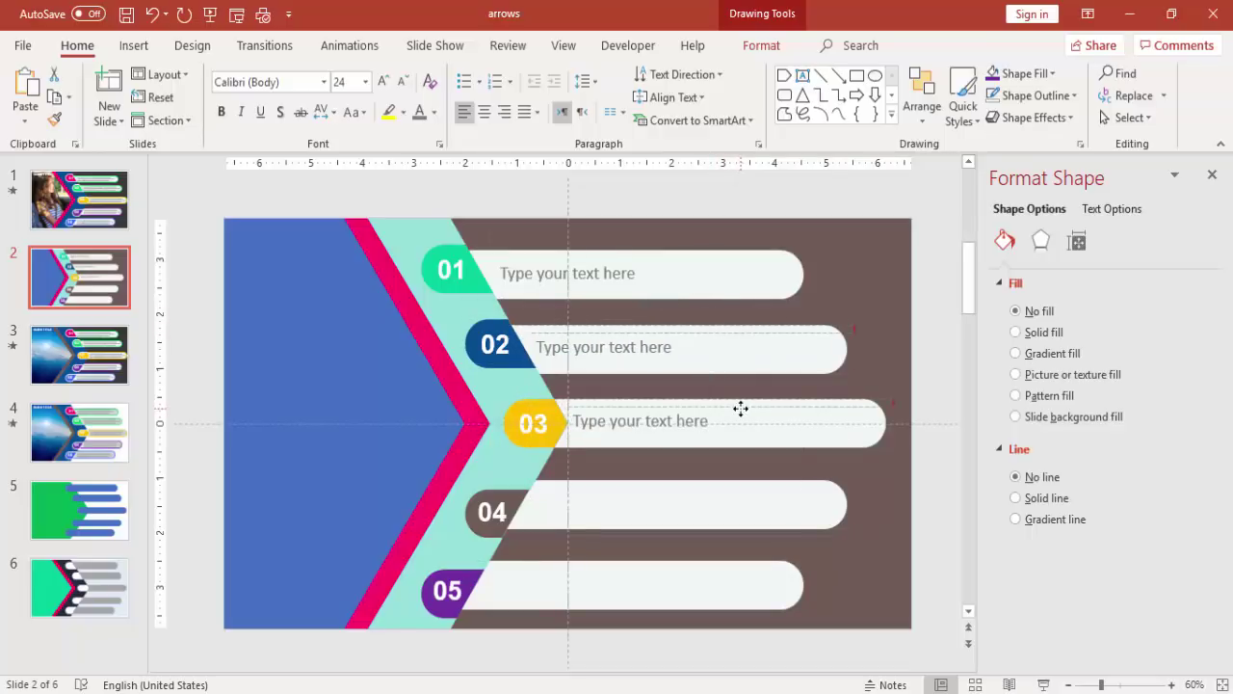
{"action": "left_click_drag", "start_coordinate": [740, 408], "coordinate": [694, 495]}
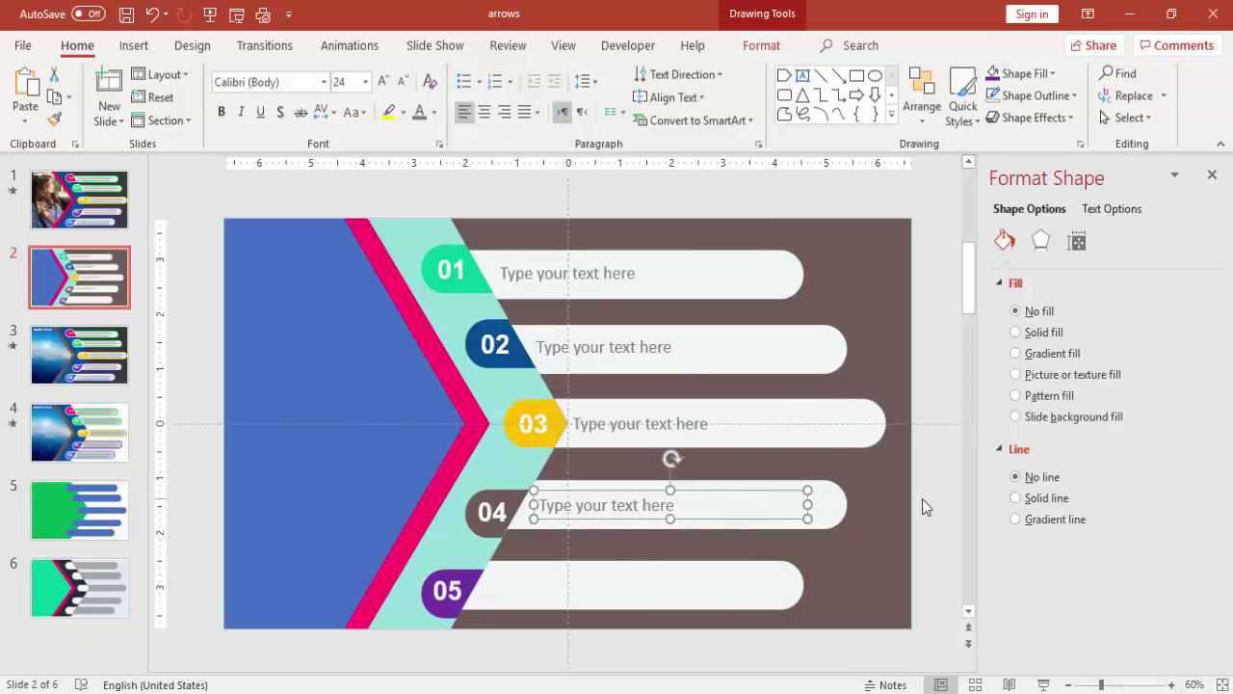
{"action": "left_click_drag", "start_coordinate": [807, 505], "coordinate": [727, 576]}
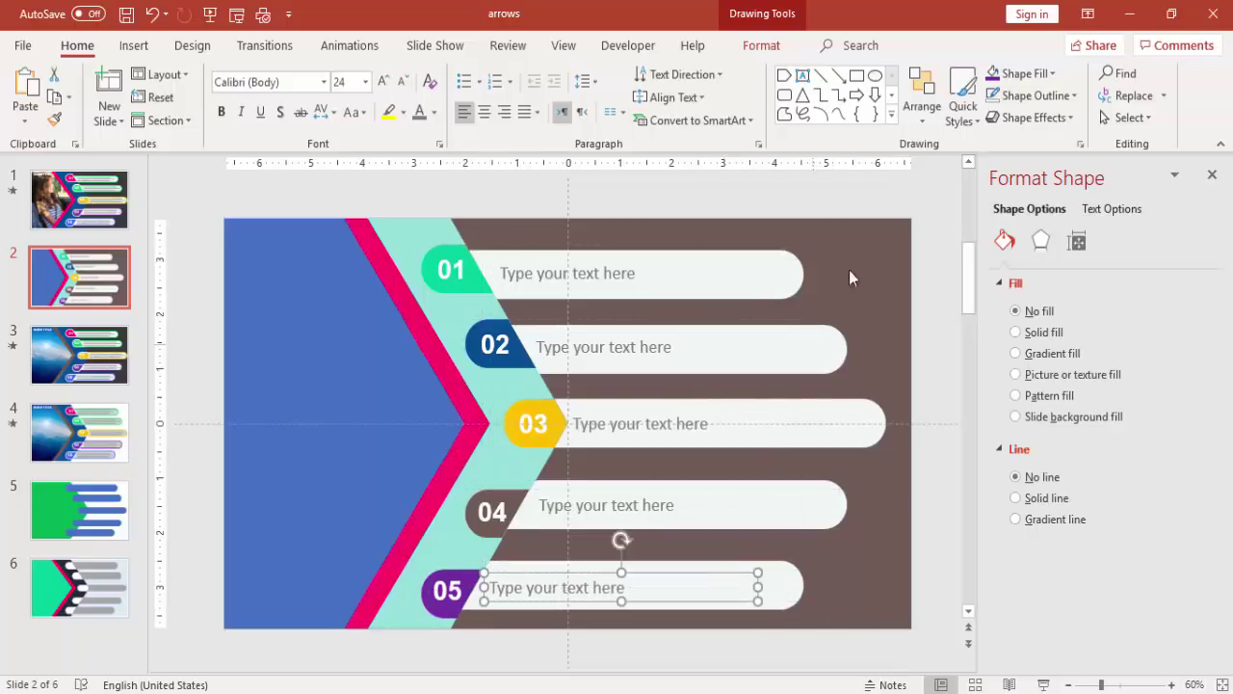
{"action": "left_click", "coordinate": [856, 204]}
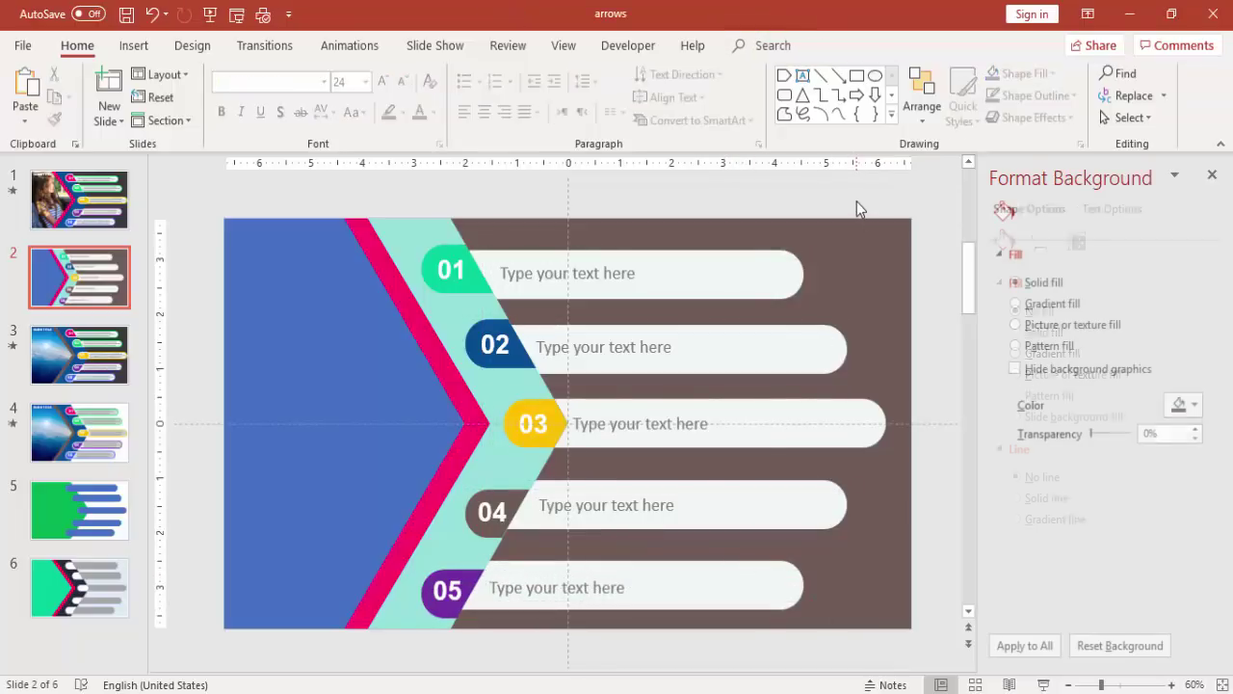
Group each of the first three off-white bars with its own placeholder text box.
{"action": "left_click", "coordinate": [604, 273]}
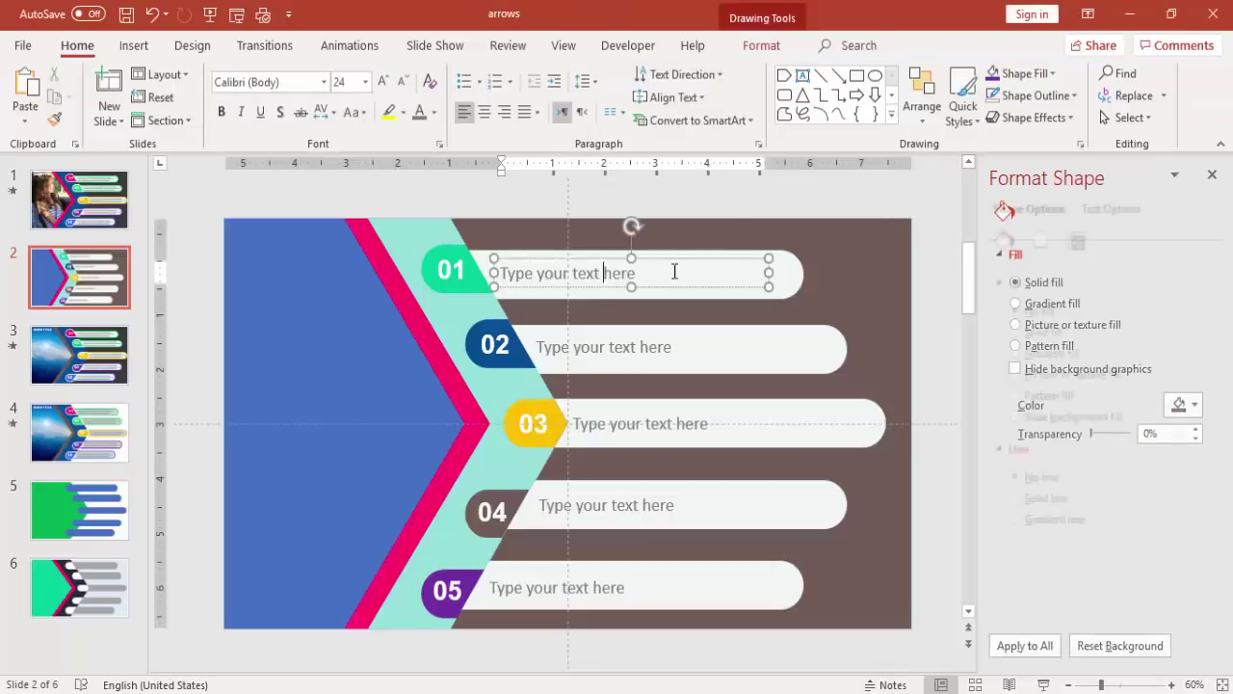
{"action": "left_click", "coordinate": [794, 274], "text": "shift"}
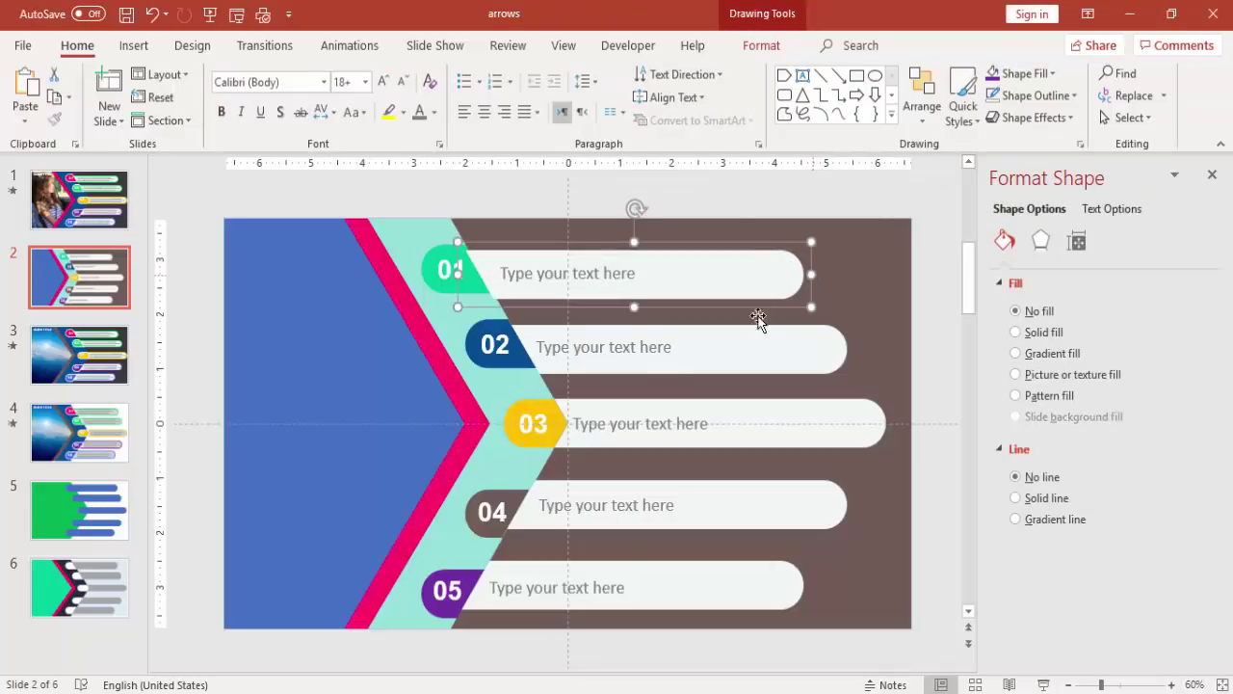
{"action": "left_click", "coordinate": [599, 347]}
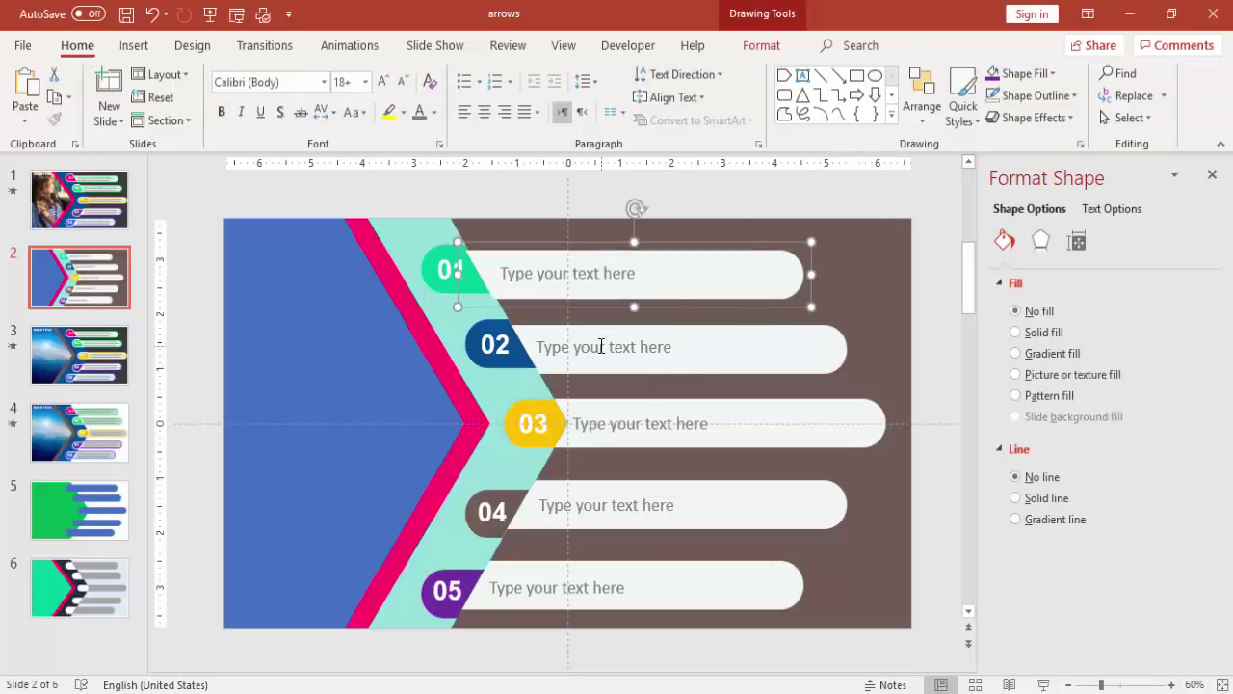
{"action": "left_click", "coordinate": [841, 347], "text": "shift"}
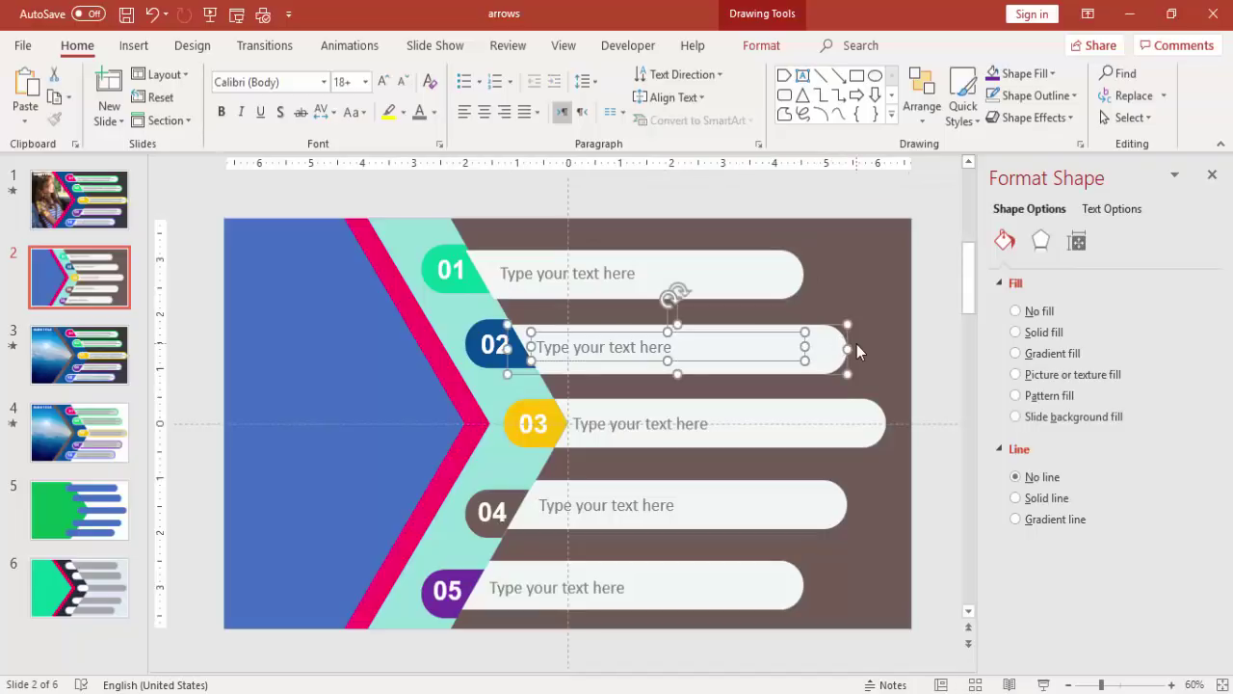
{"action": "left_click", "coordinate": [683, 424]}
{"action": "left_click", "coordinate": [863, 407], "text": "shift"}
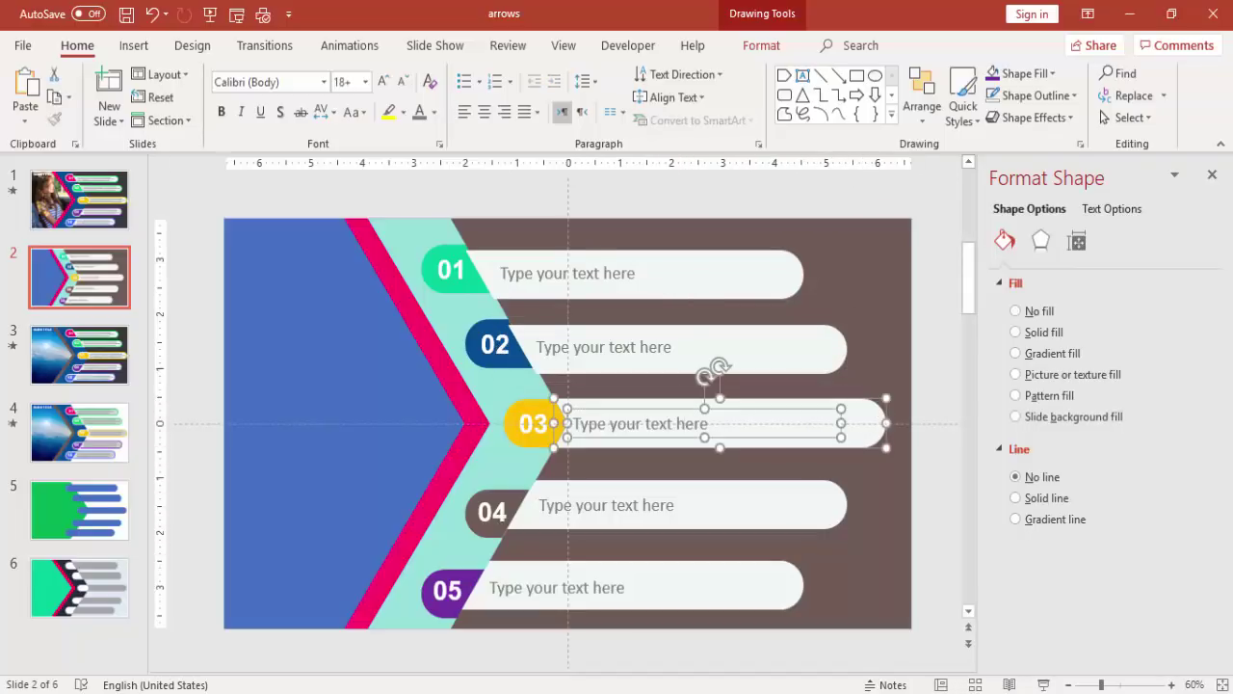
{"action": "key", "text": "ctrl+g"}
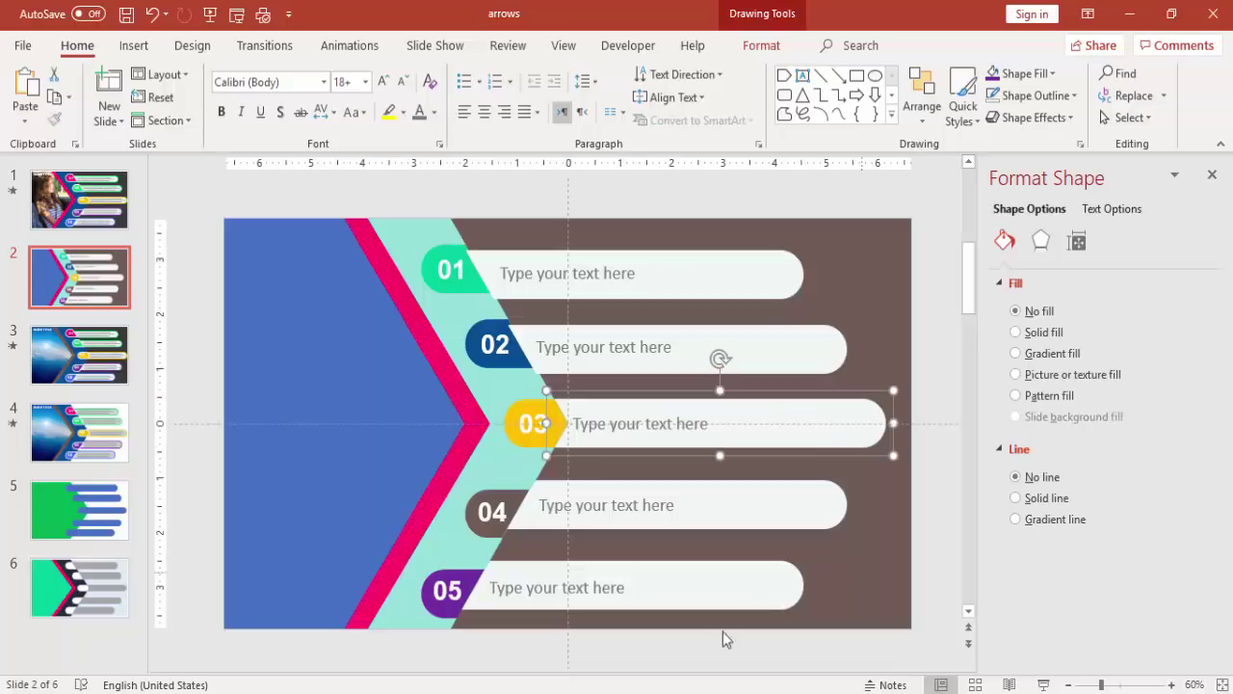
Group the fourth and fifth off-white bars each with its own placeholder text box.
{"action": "left_click", "coordinate": [605, 506]}
{"action": "left_click", "coordinate": [830, 505], "text": "shift"}
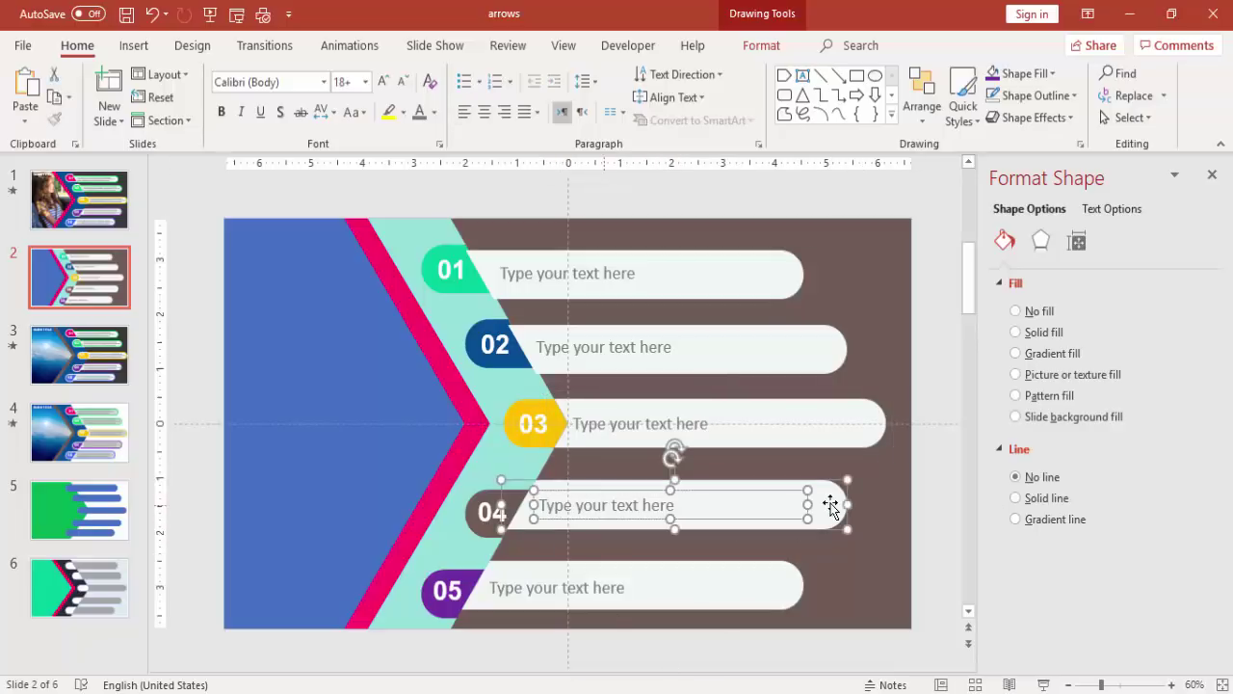
{"action": "key", "text": "ctrl+g"}
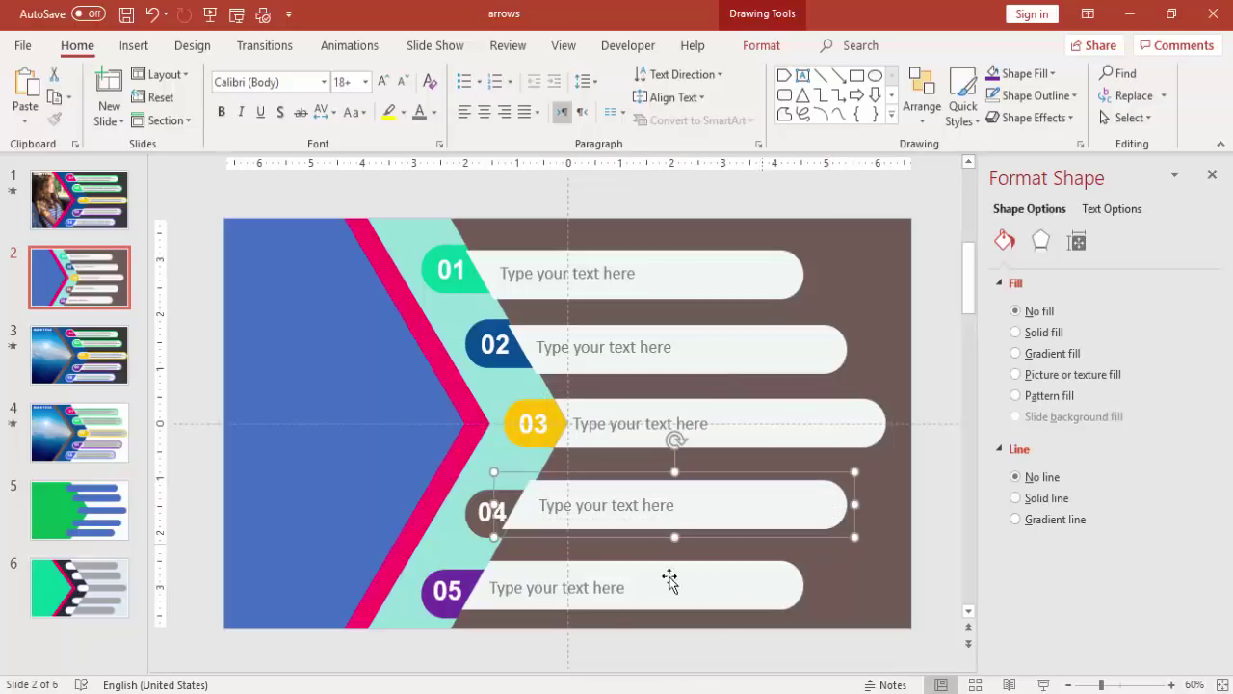
{"action": "left_click", "coordinate": [576, 587]}
{"action": "left_click", "coordinate": [775, 575], "text": "shift"}
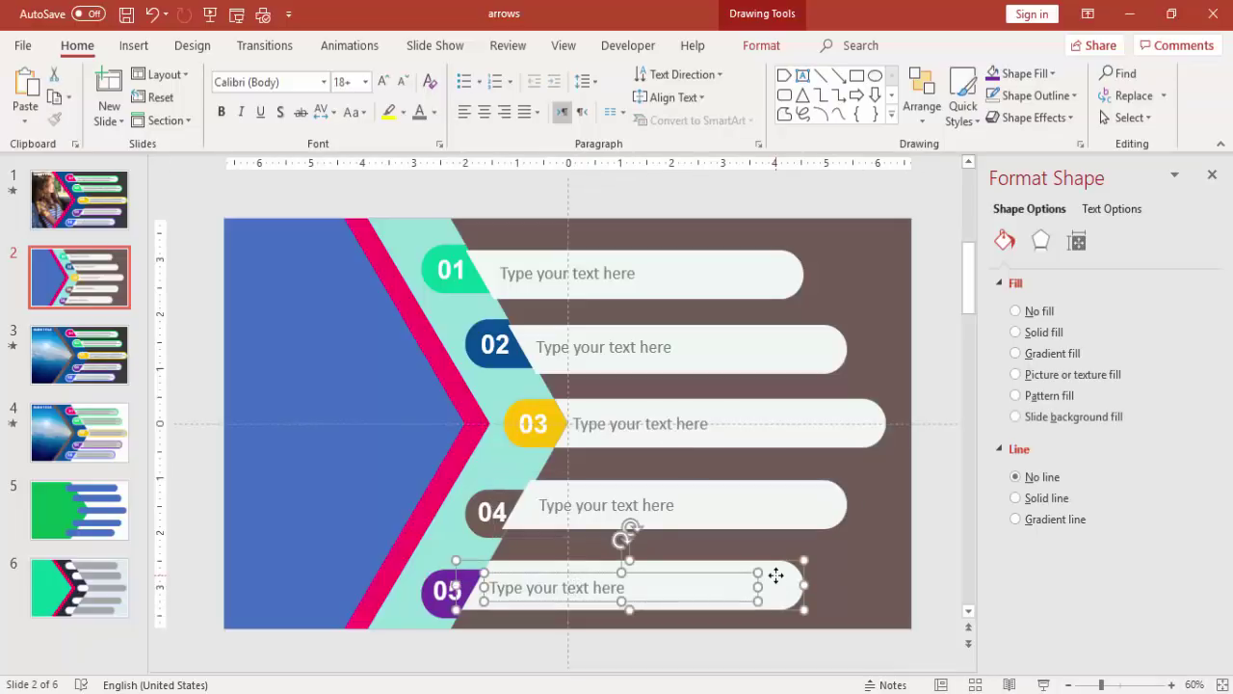
{"action": "key", "text": "ctrl+g"}
Send all five grouped bars to the back, behind their numbered coloured ends.
{"action": "left_click", "coordinate": [783, 525], "text": "shift"}
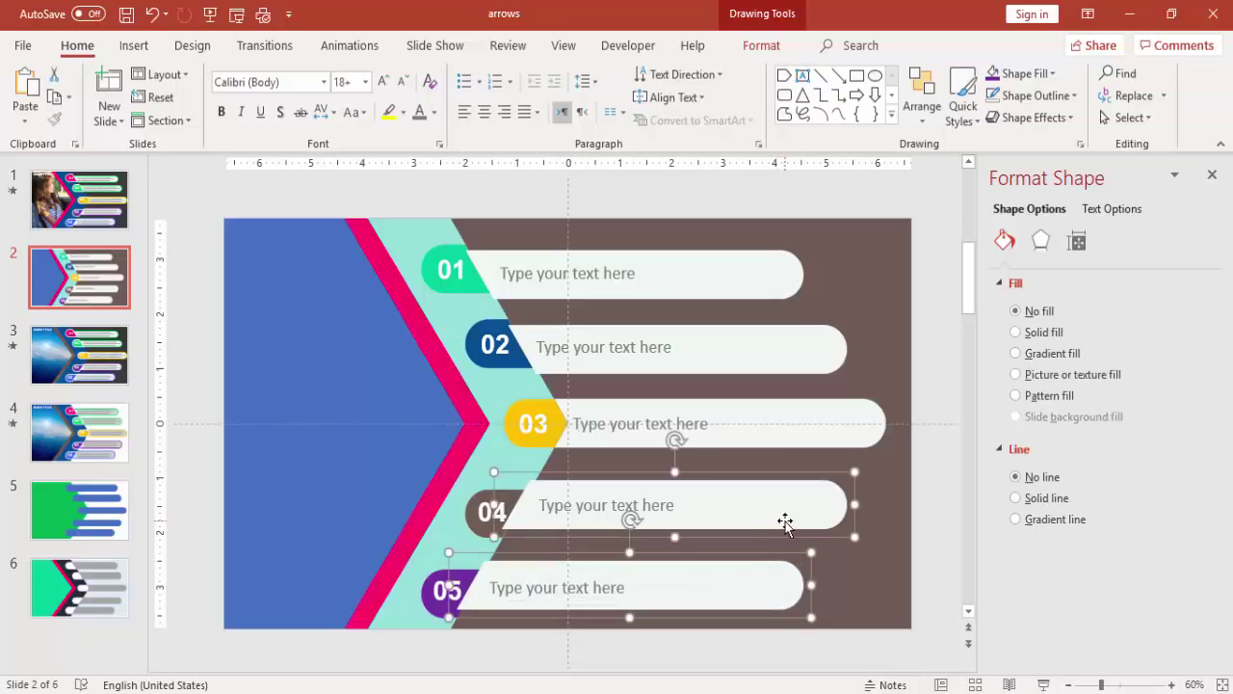
{"action": "left_click", "coordinate": [844, 412], "text": "shift"}
{"action": "left_click", "coordinate": [825, 353], "text": "shift"}
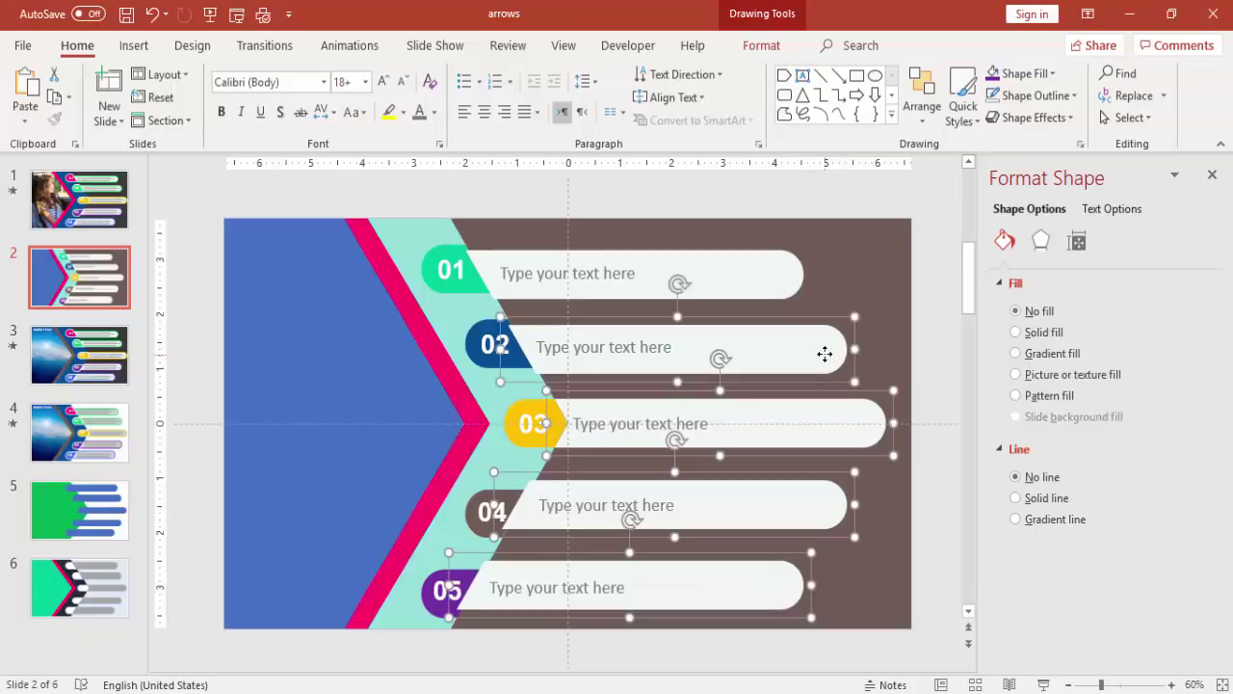
{"action": "left_click", "coordinate": [775, 283], "text": "shift"}
{"action": "left_click", "coordinate": [768, 48]}
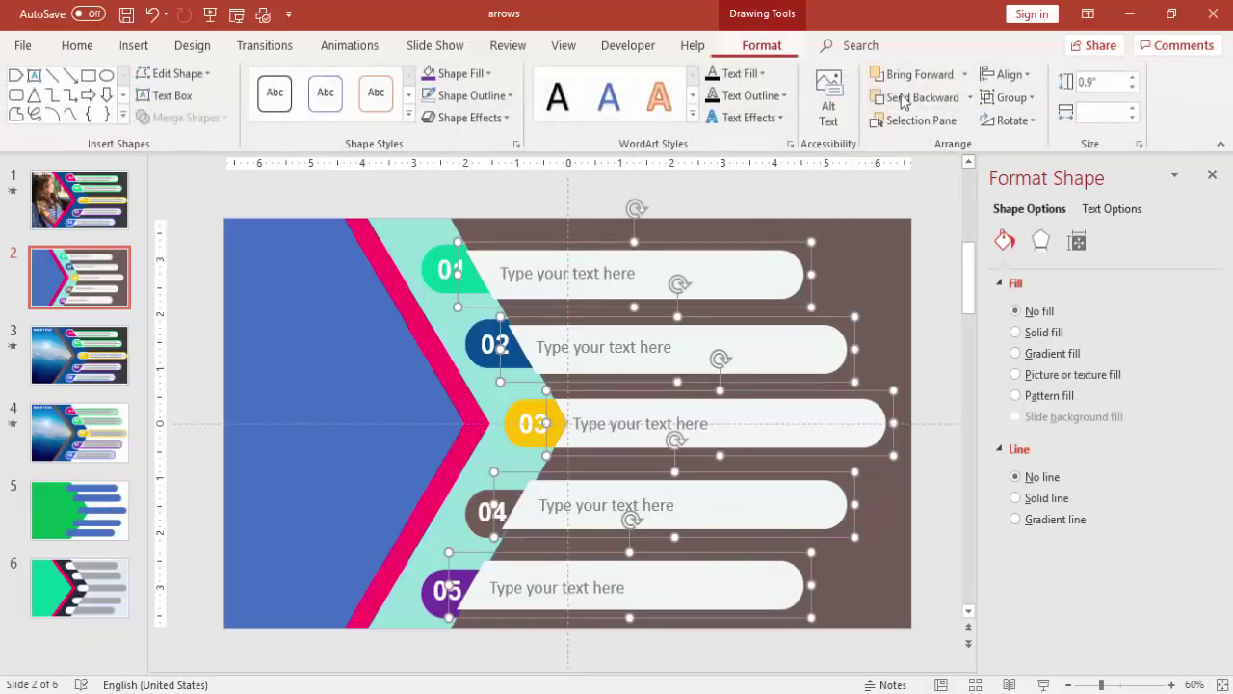
{"action": "left_click", "coordinate": [972, 98]}
{"action": "left_click", "coordinate": [928, 145]}
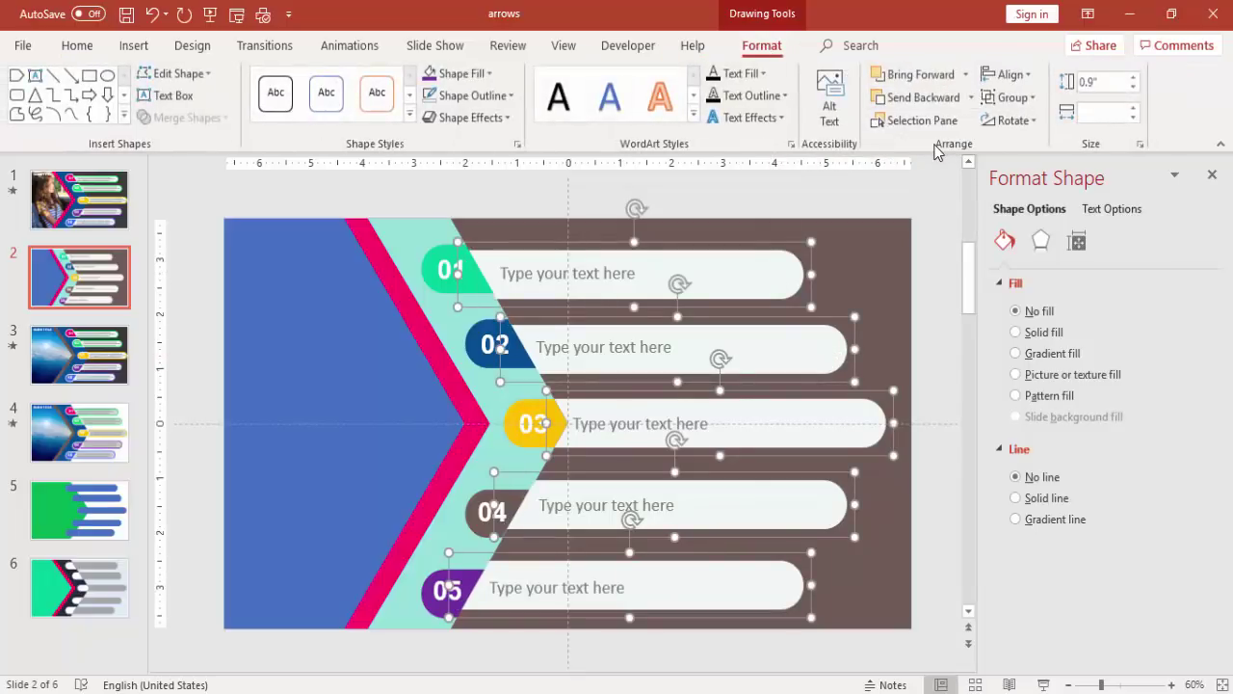
{"action": "left_click", "coordinate": [930, 183]}
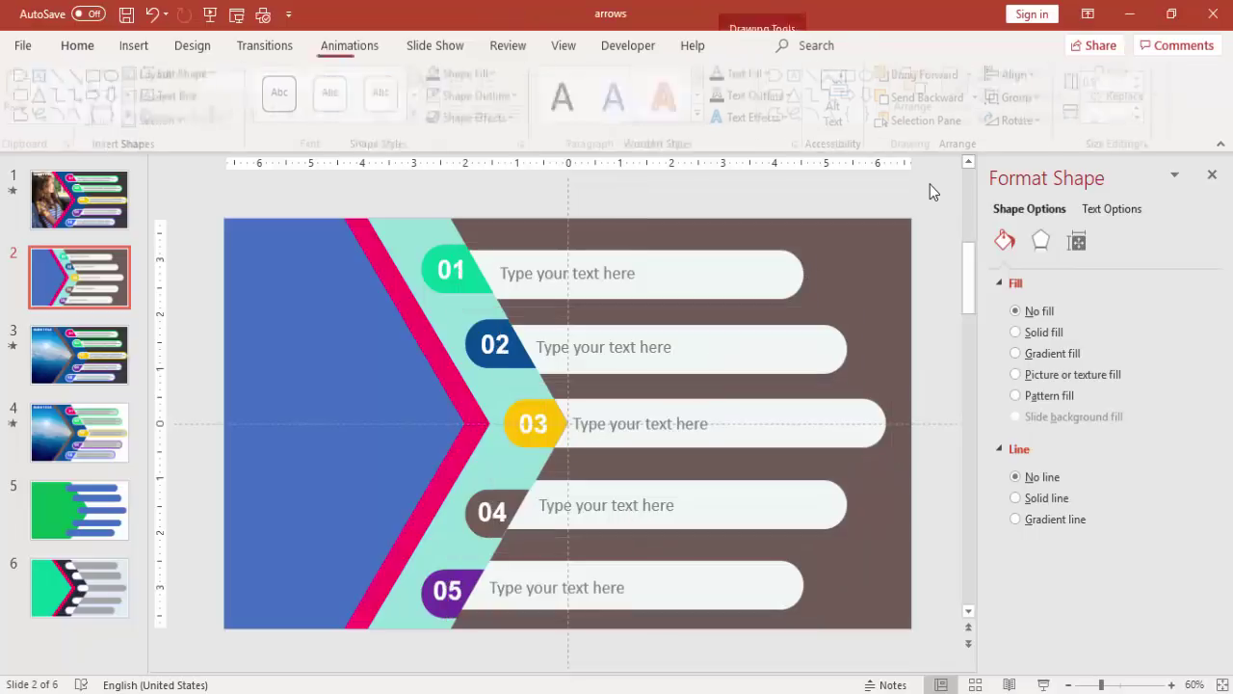
Add the Fly In entrance animation to all five grouped bars, closing the shape formatting pane.
{"action": "left_click", "coordinate": [752, 273]}
{"action": "left_click", "coordinate": [793, 368], "text": "shift"}
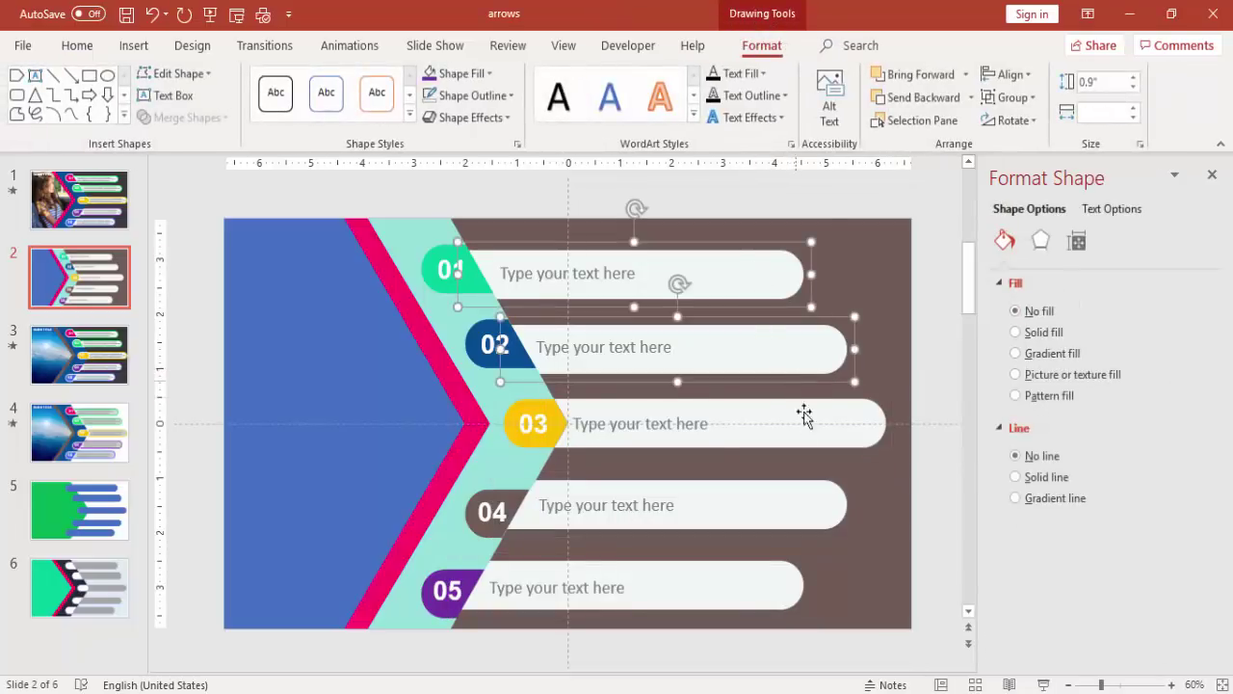
{"action": "left_click", "coordinate": [804, 431], "text": "shift"}
{"action": "left_click", "coordinate": [794, 507], "text": "shift"}
{"action": "left_click", "coordinate": [744, 588], "text": "shift"}
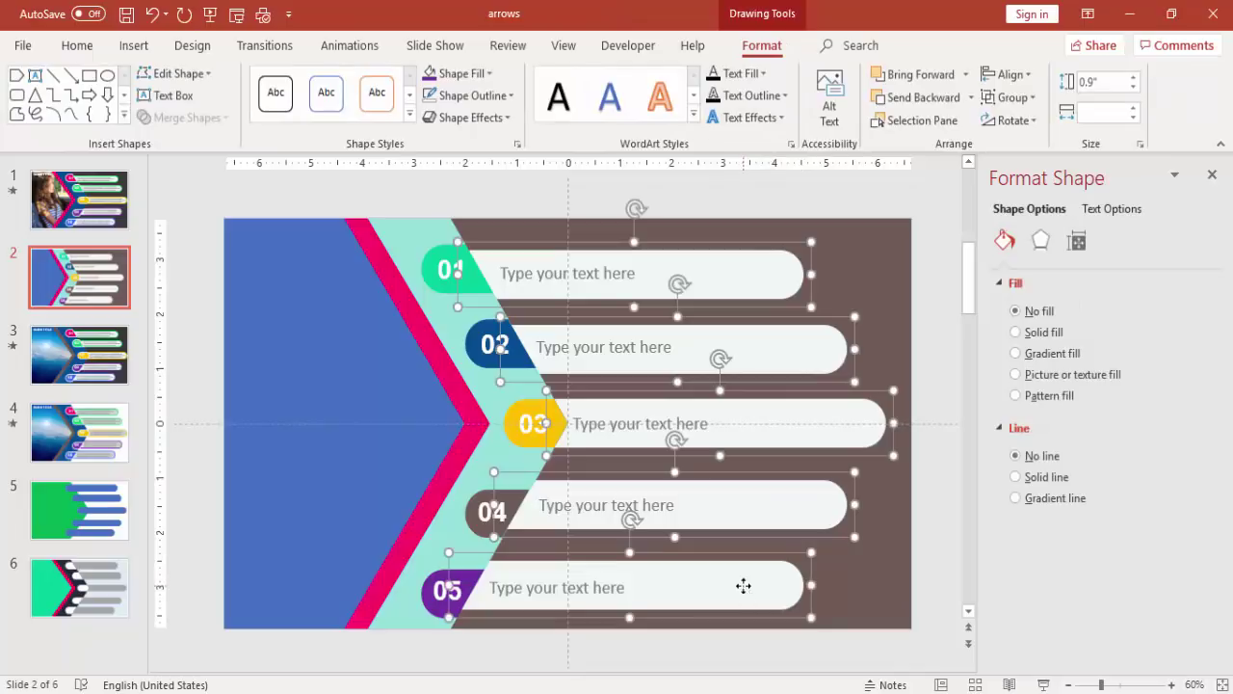
{"action": "left_click", "coordinate": [1213, 177]}
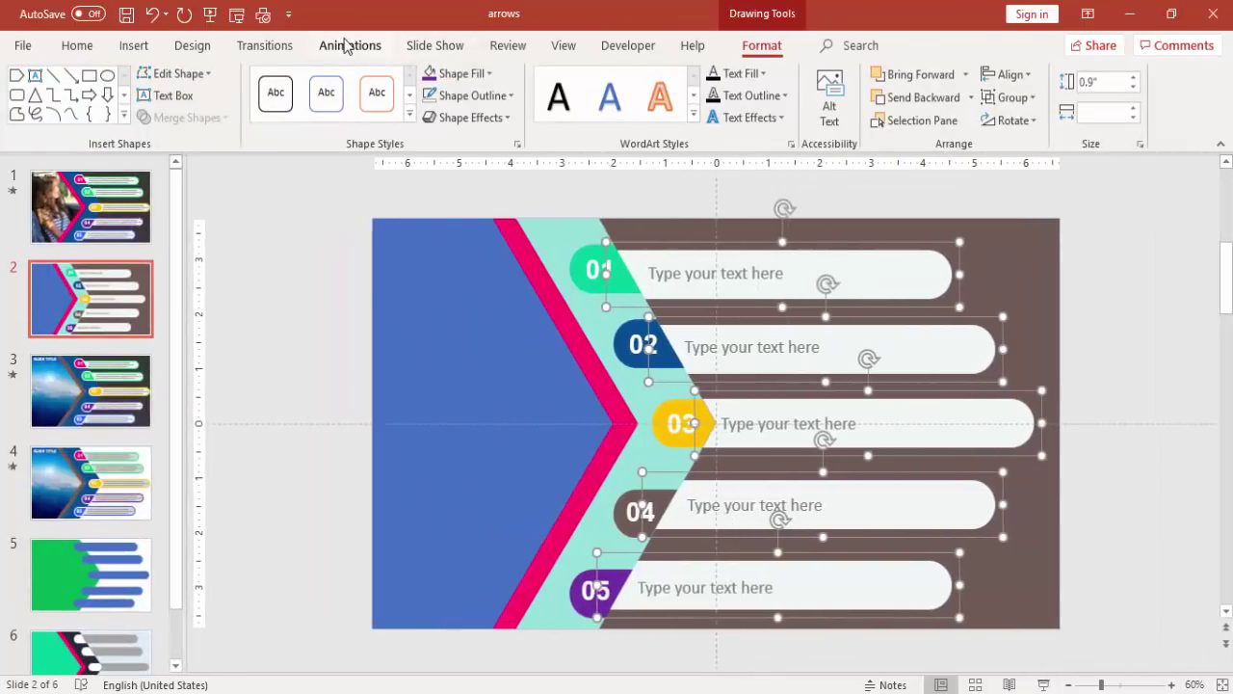
{"action": "left_click", "coordinate": [345, 47]}
{"action": "left_click", "coordinate": [610, 116]}
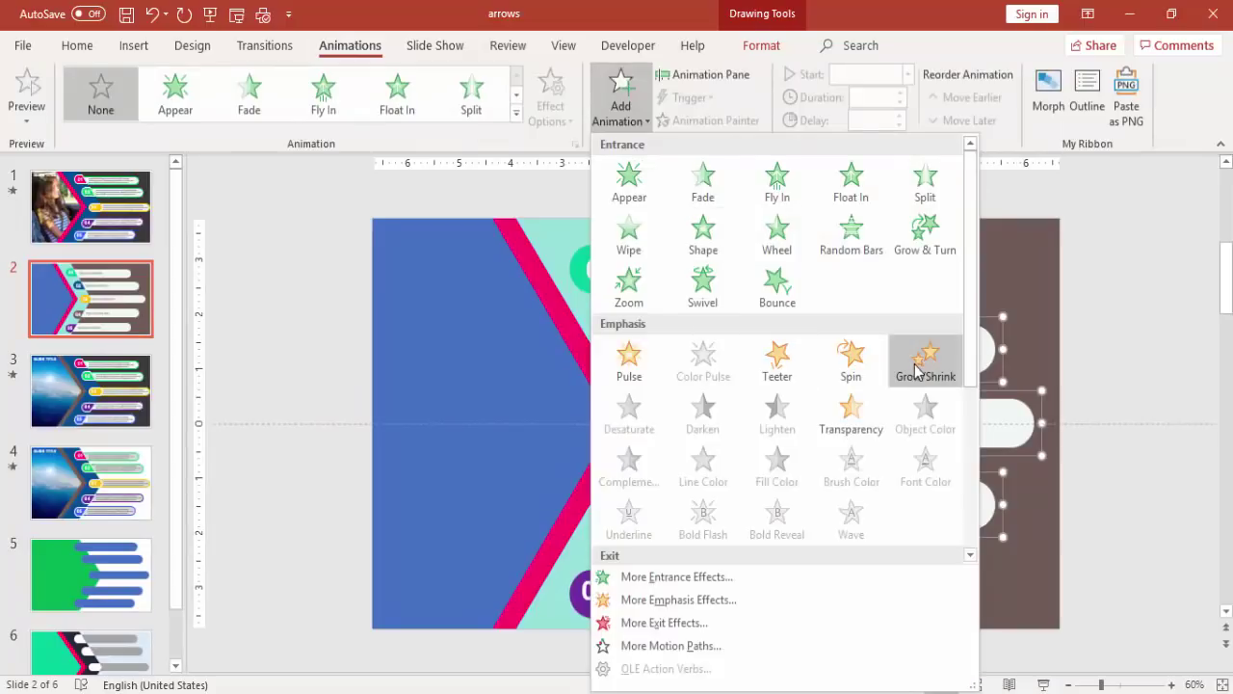
{"action": "left_click", "coordinate": [779, 179]}
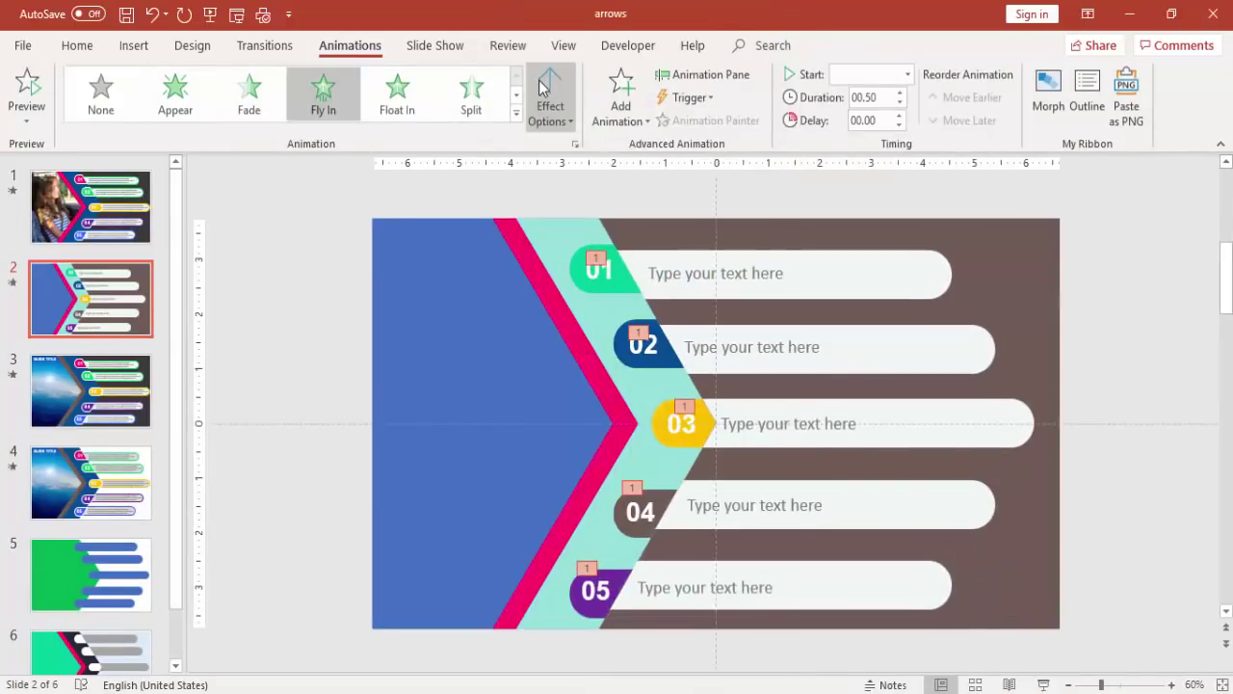
Set the Fly In direction of all five bars to From Left and make the second to fifth bars' animations start On Click.
{"action": "left_click", "coordinate": [550, 101]}
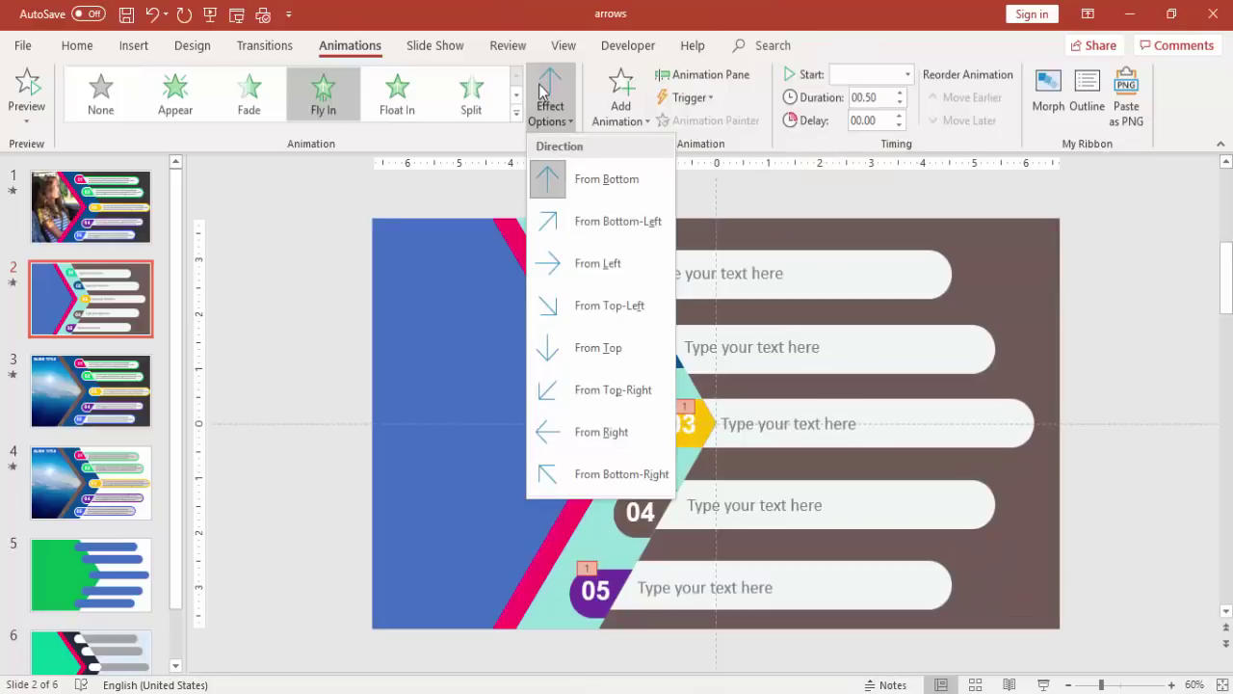
{"action": "left_click", "coordinate": [606, 274]}
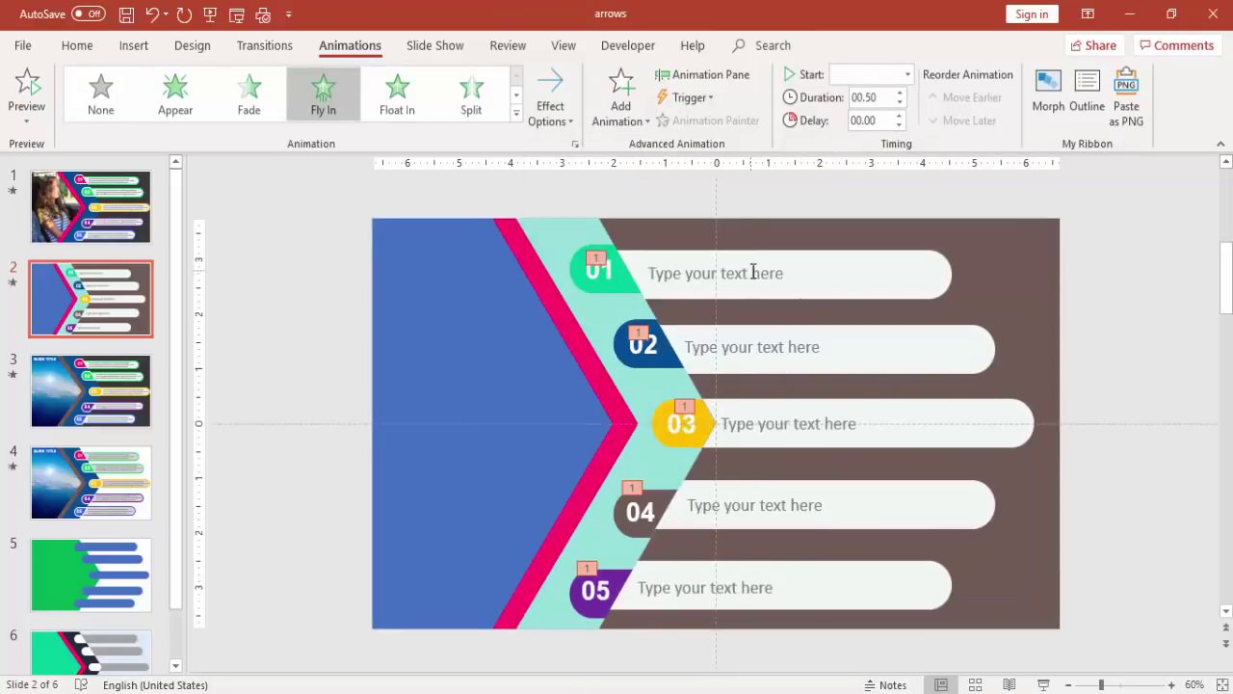
{"action": "left_click", "coordinate": [701, 77]}
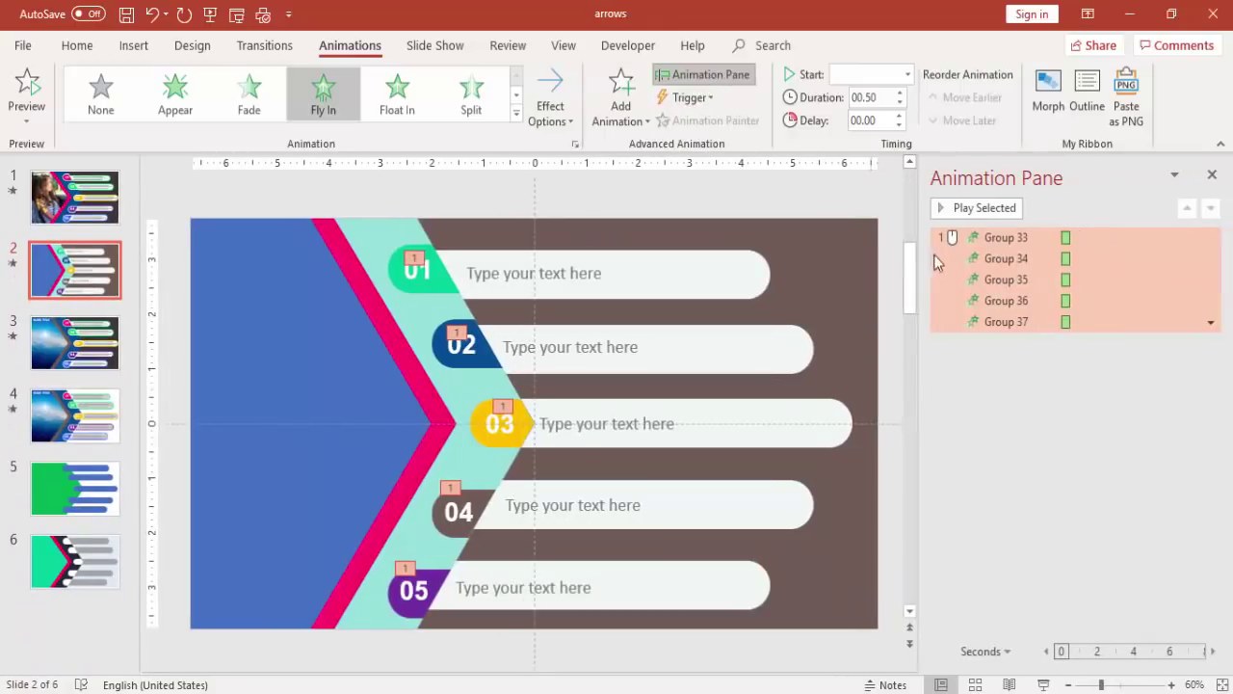
{"action": "left_click", "coordinate": [1022, 259]}
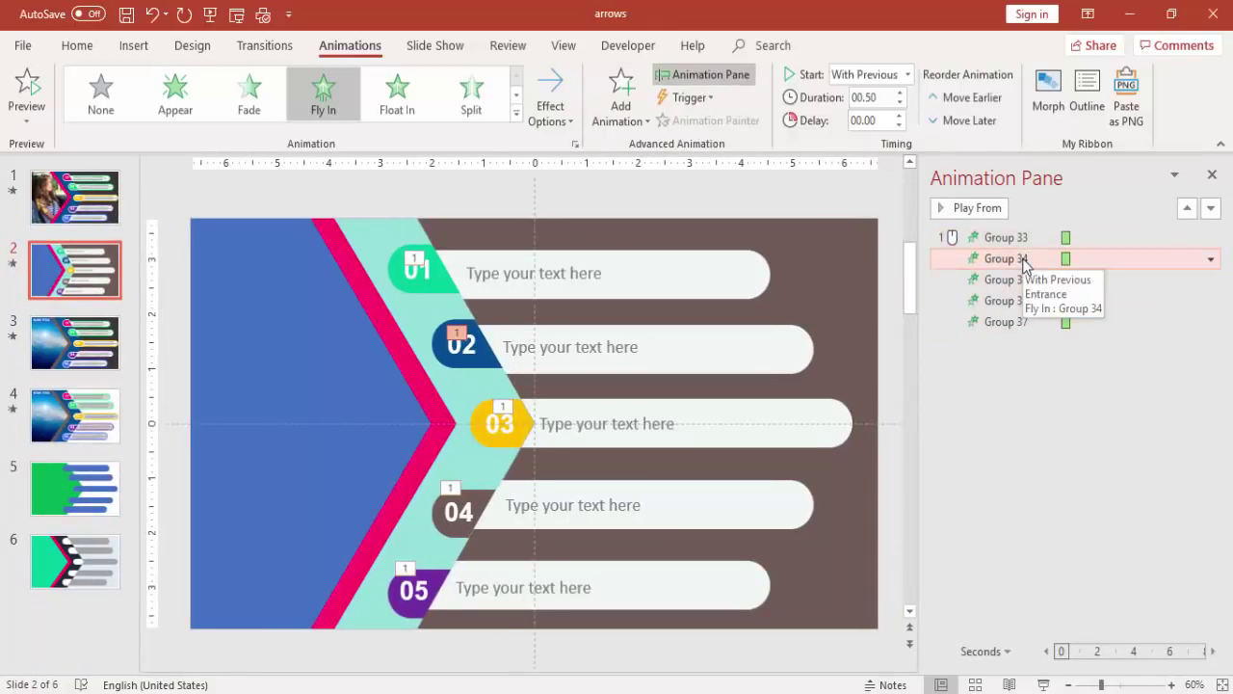
{"action": "left_click", "coordinate": [1002, 323], "text": "shift"}
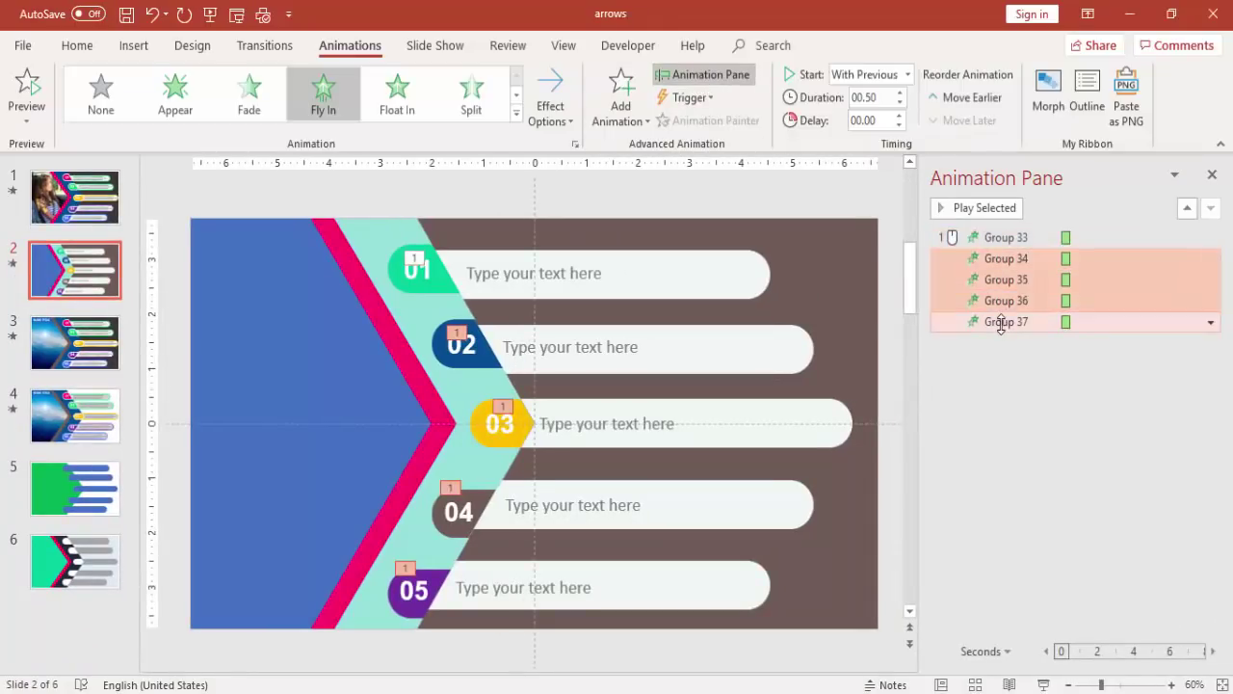
{"action": "left_click", "coordinate": [908, 74]}
{"action": "left_click", "coordinate": [885, 100]}
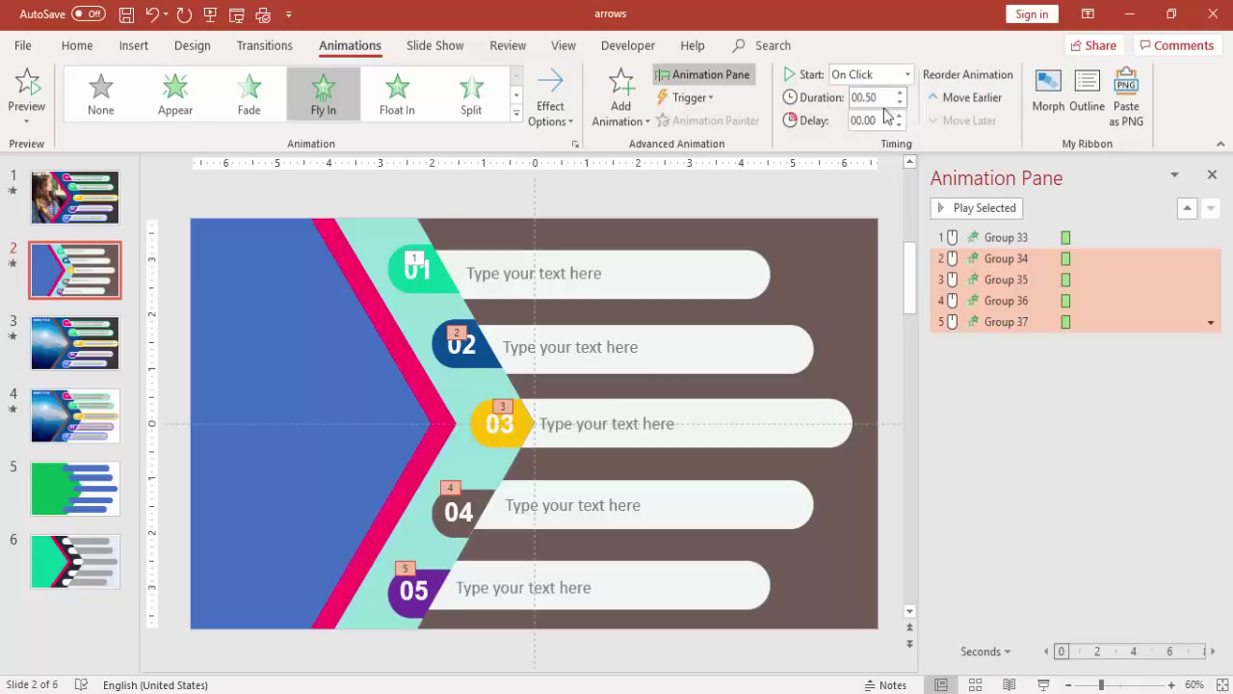
{"action": "left_click", "coordinate": [824, 197]}
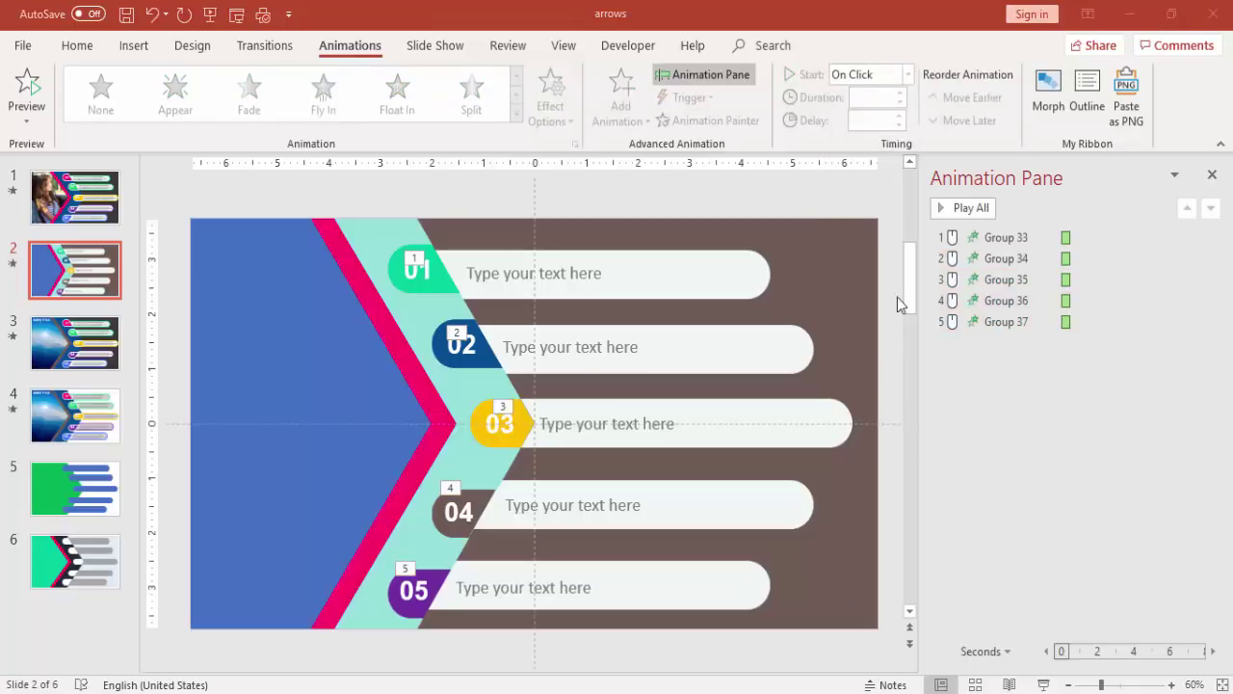
{"action": "left_click", "coordinate": [260, 323]}
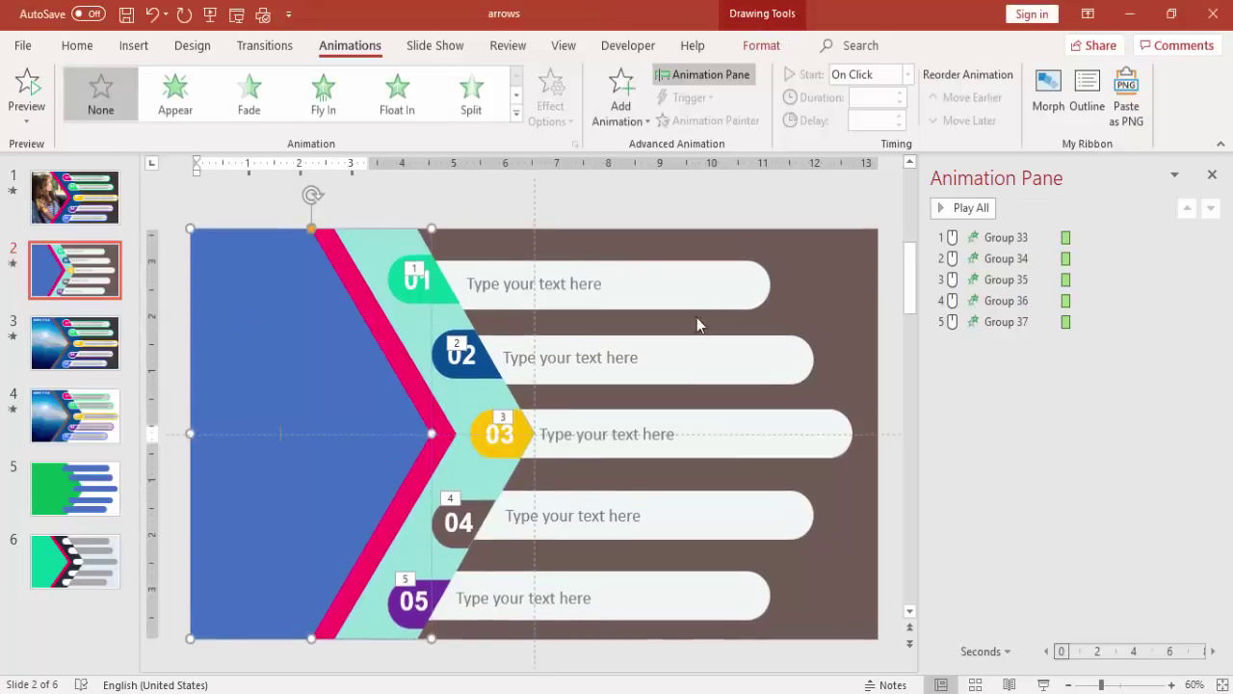
{"action": "left_click", "coordinate": [1212, 175]}
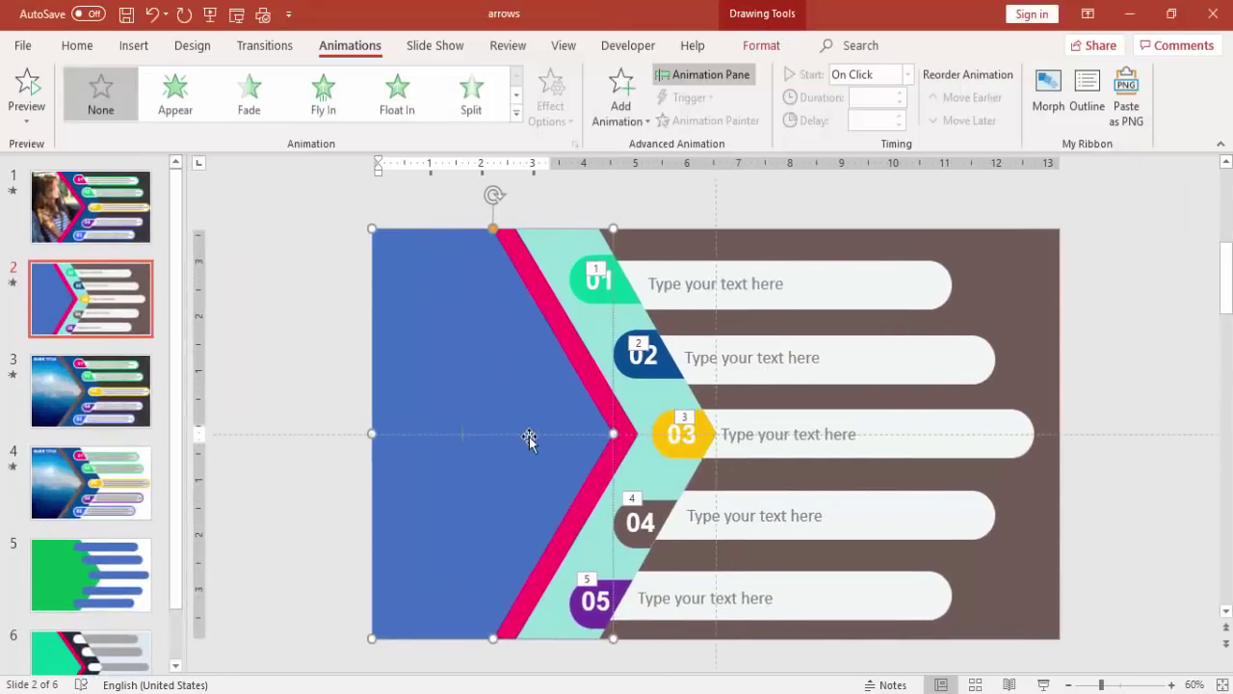
{"action": "right_click", "coordinate": [523, 440]}
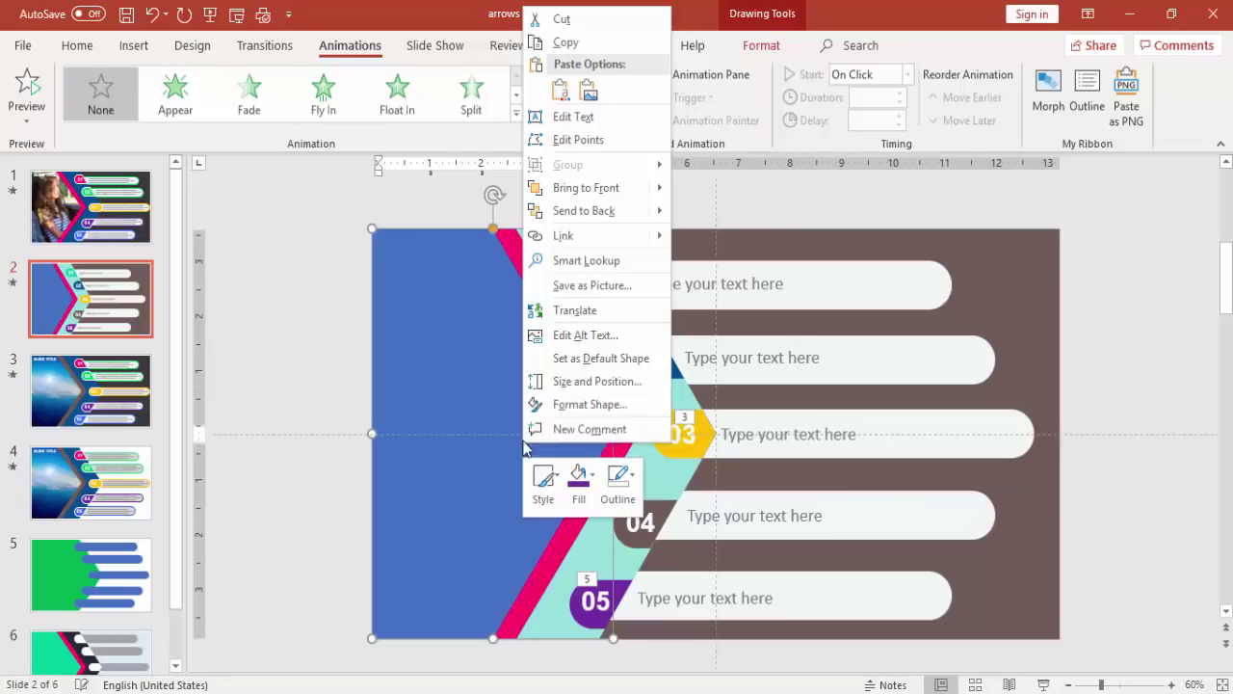
{"action": "left_click", "coordinate": [624, 405]}
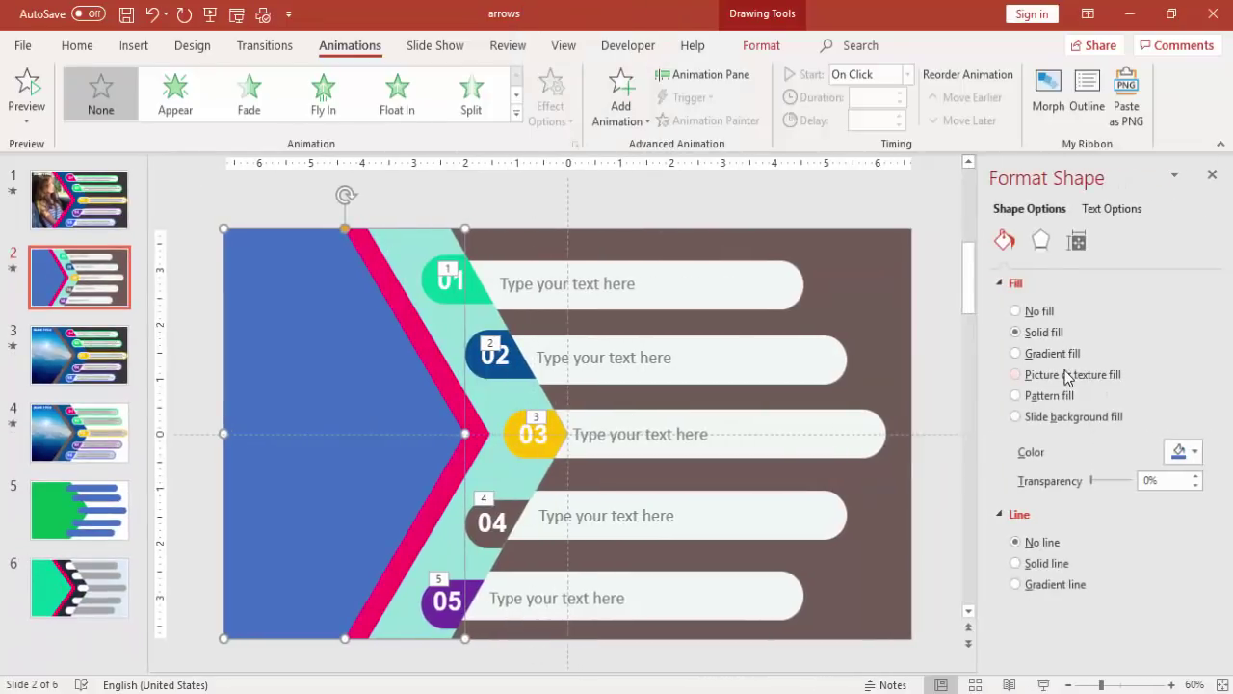
{"action": "left_click", "coordinate": [1060, 378]}
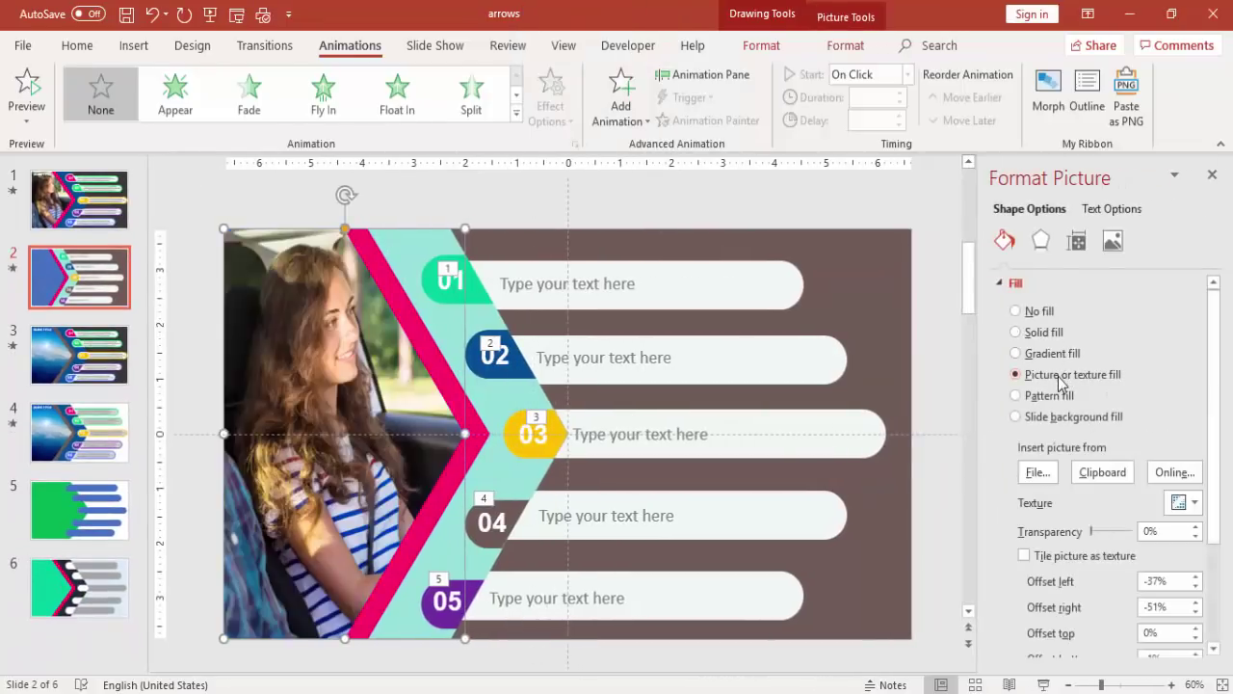
{"action": "left_click", "coordinate": [1038, 472]}
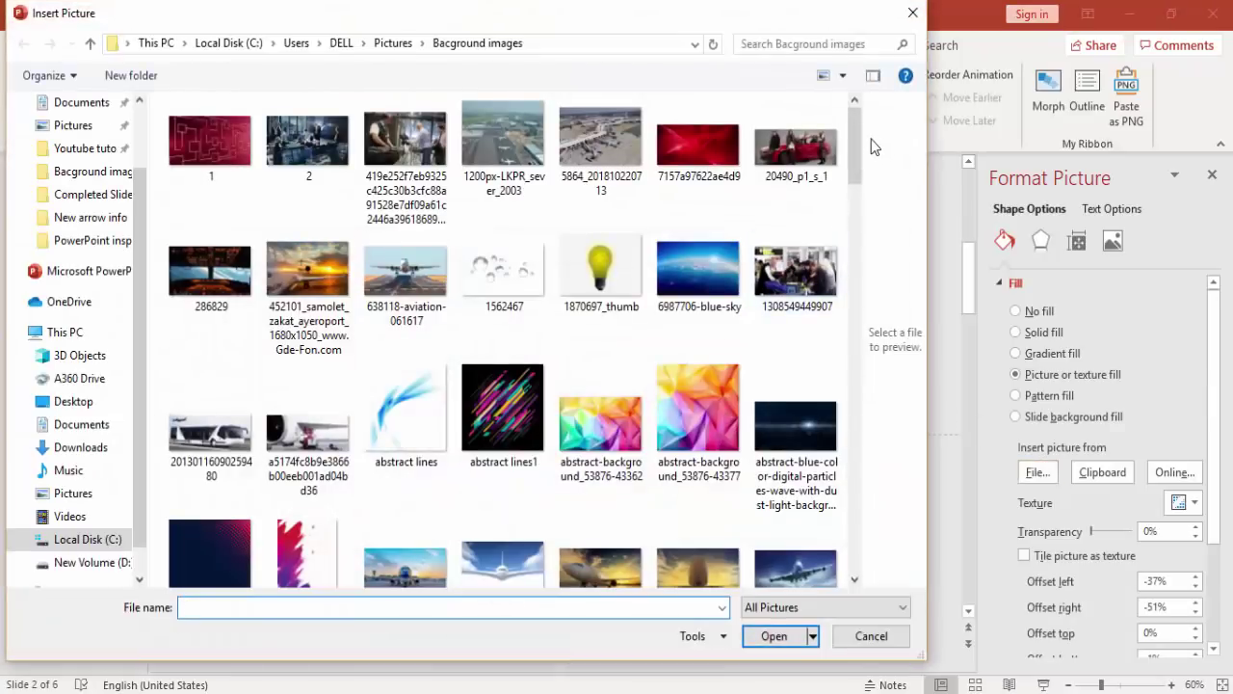
{"action": "scroll", "coordinate": [856, 147], "scroll_direction": "down", "scroll_amount": 2}
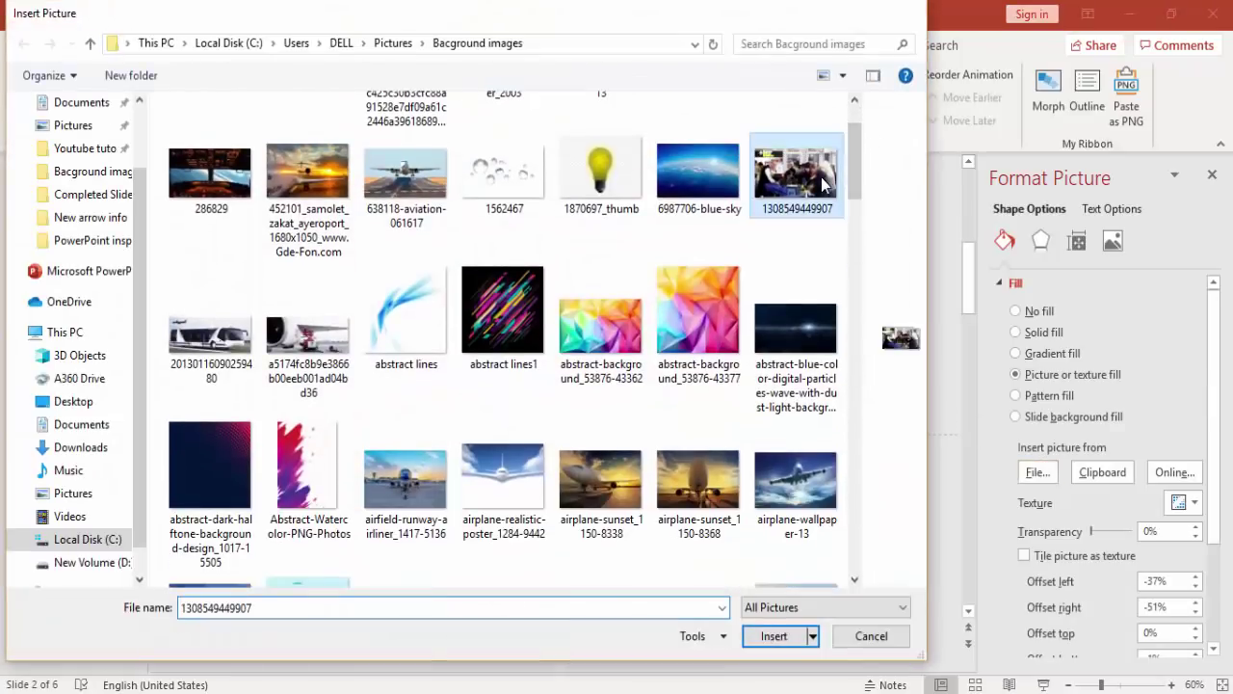
{"action": "double_click", "coordinate": [816, 177]}
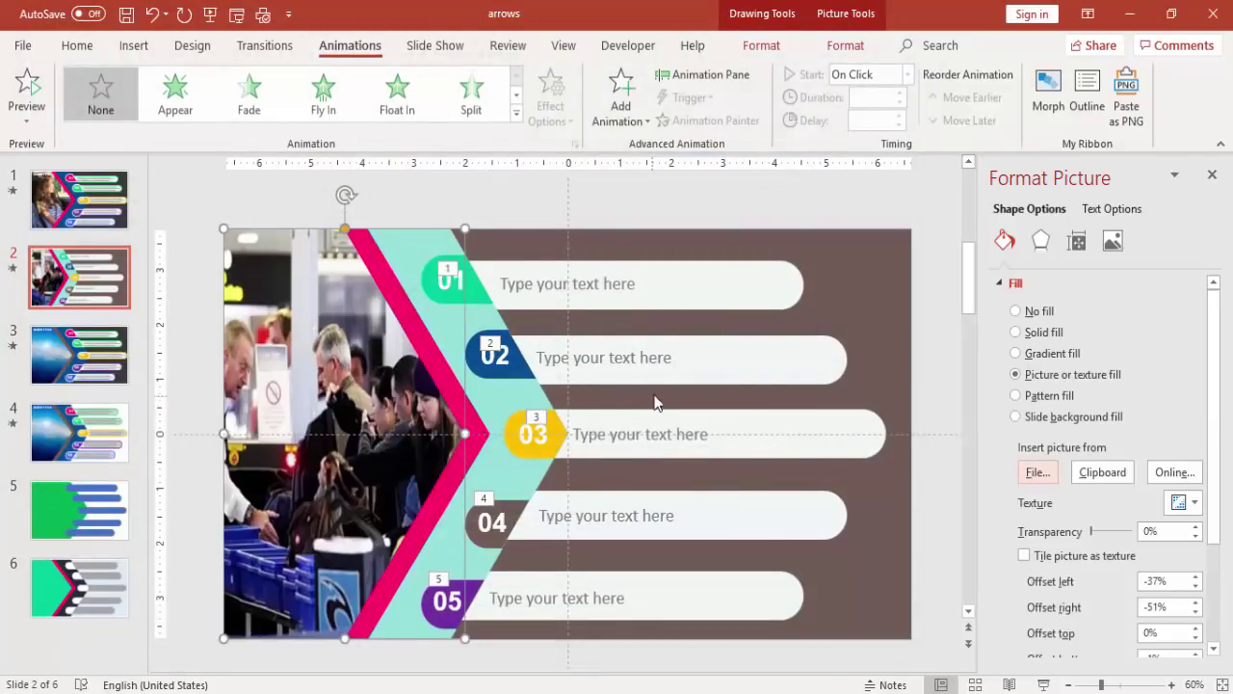
{"action": "left_click", "coordinate": [932, 332]}
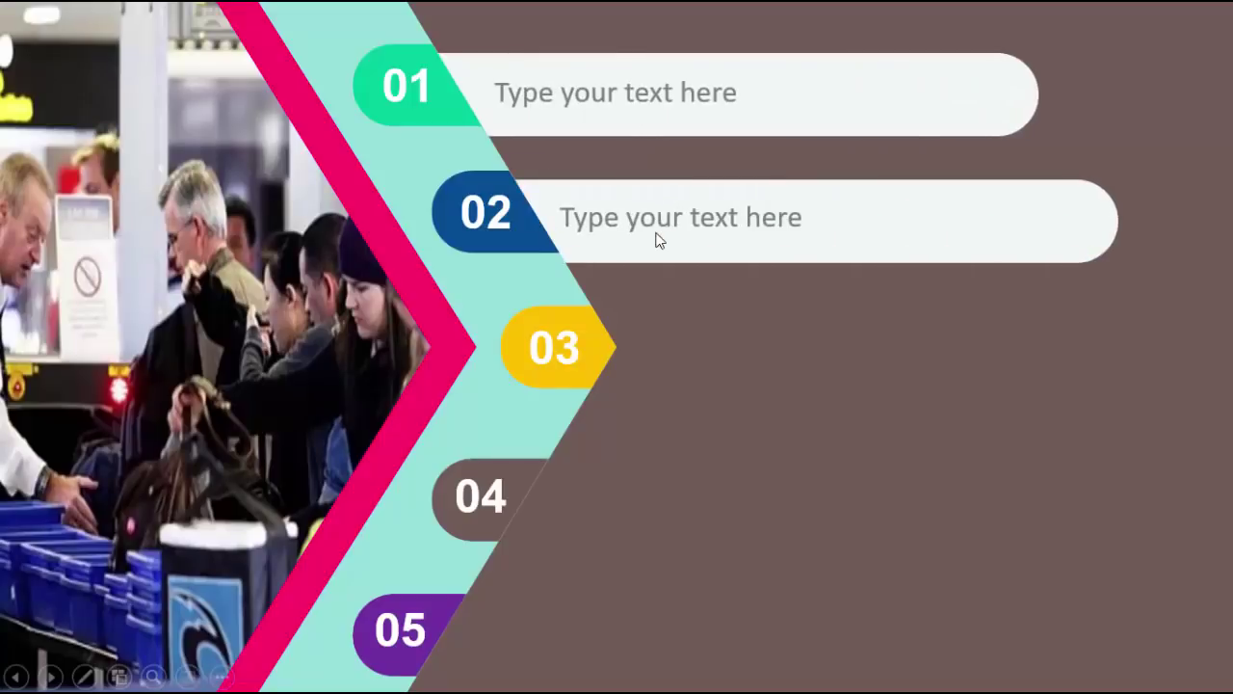
Preview the slide in the slide show, advancing through the entrance animations of bars 03, 04 and 05.
{"action": "left_click", "coordinate": [657, 240]}
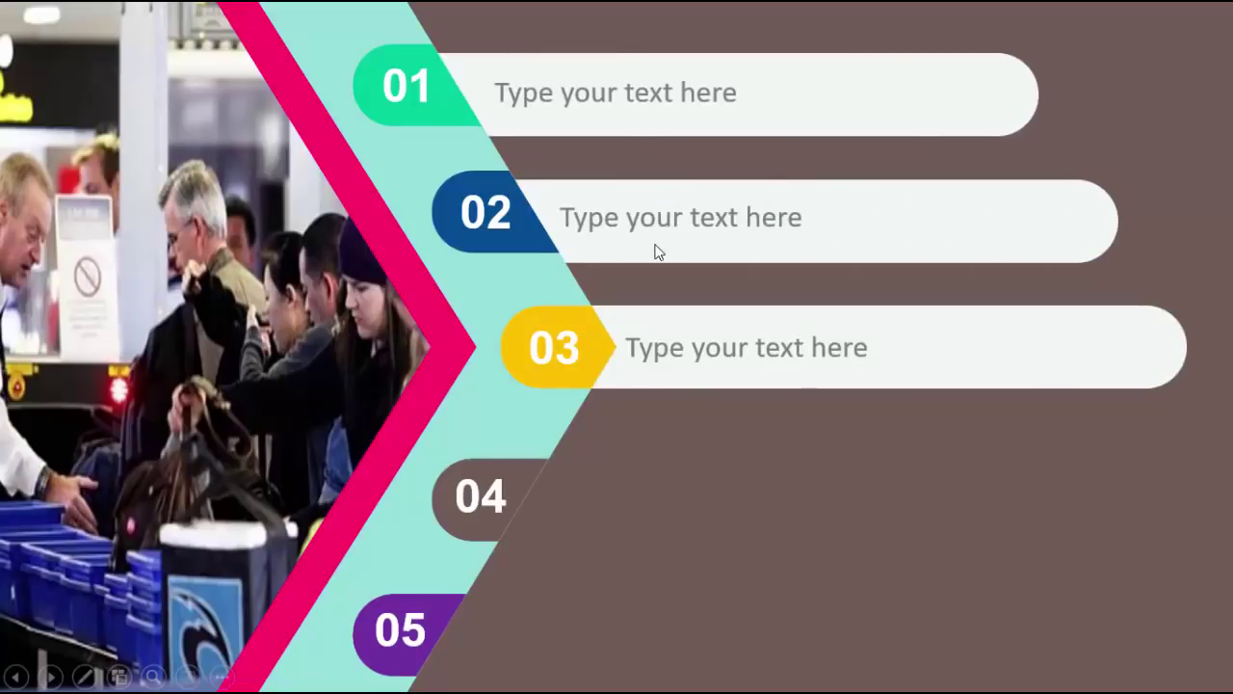
{"action": "left_click", "coordinate": [671, 486]}
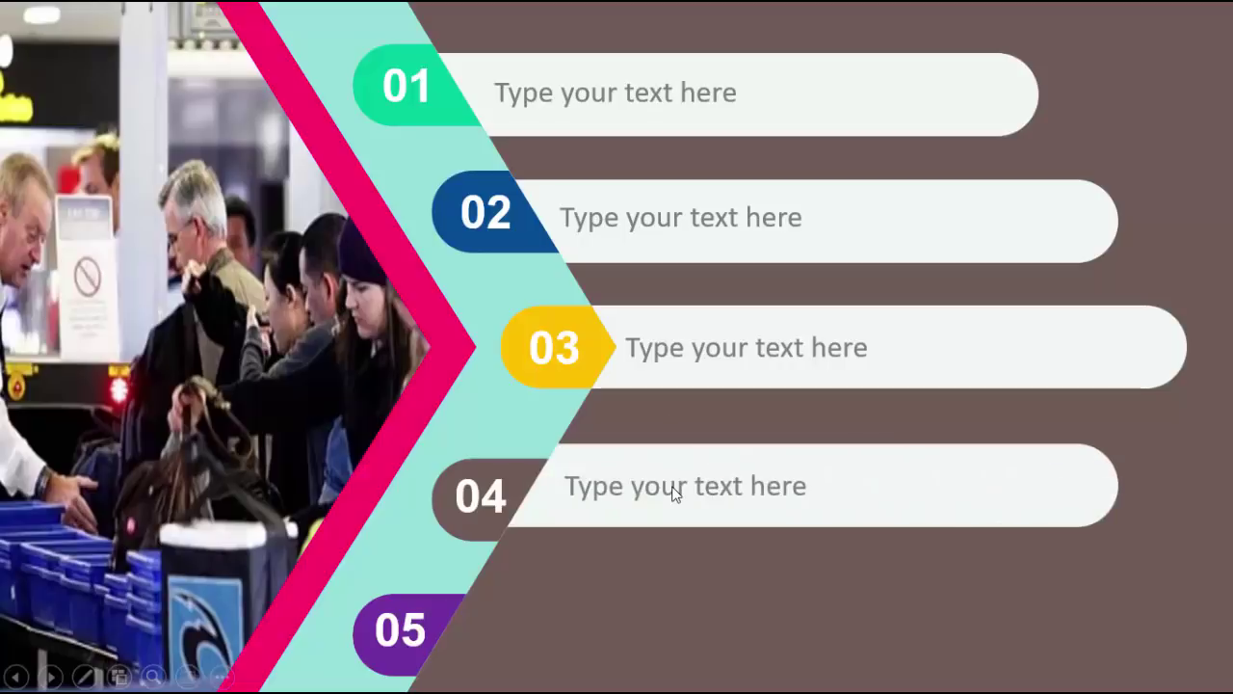
{"action": "left_click", "coordinate": [673, 492]}
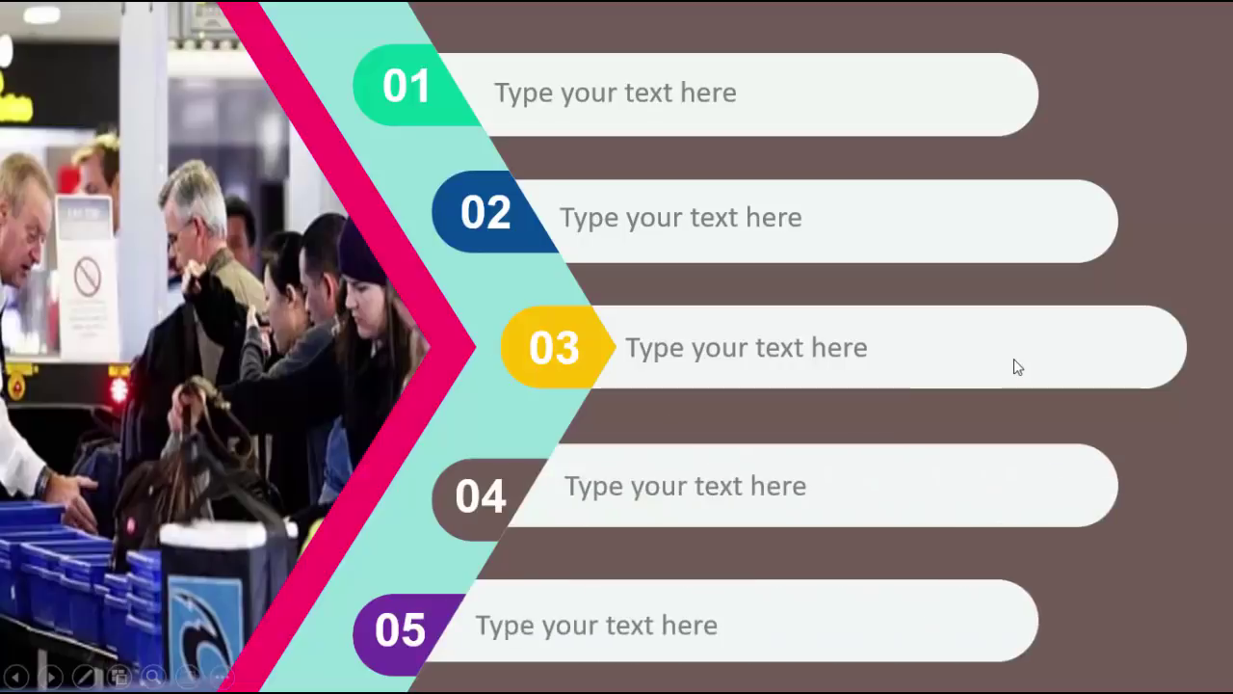